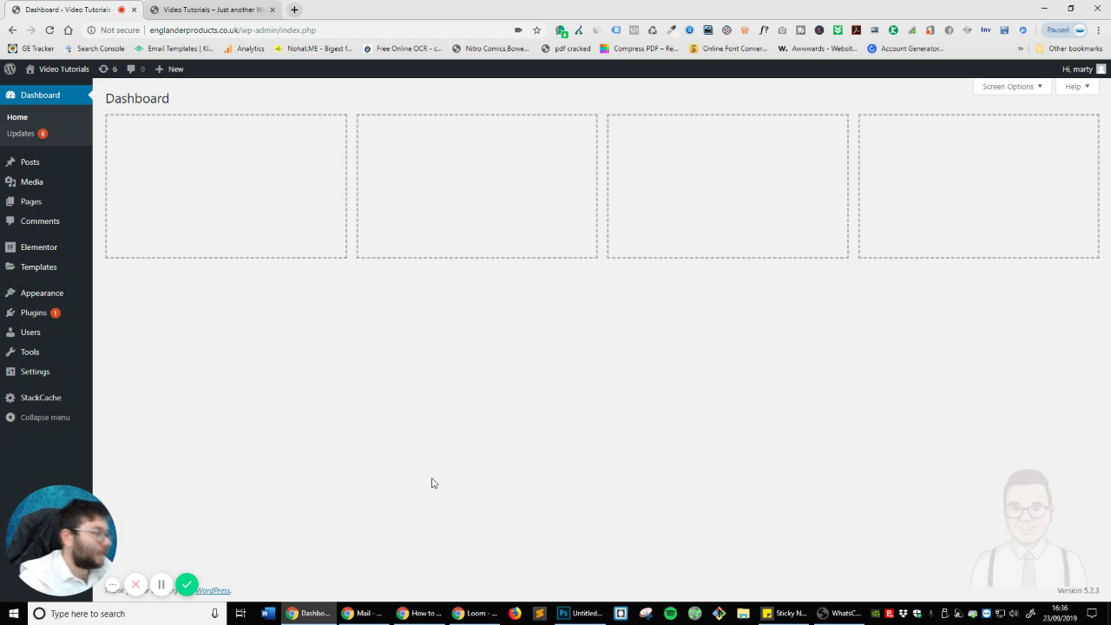
From Theme Builder, add a new Header-type template named 'Header' and create it.
mouse_move(77, 247)
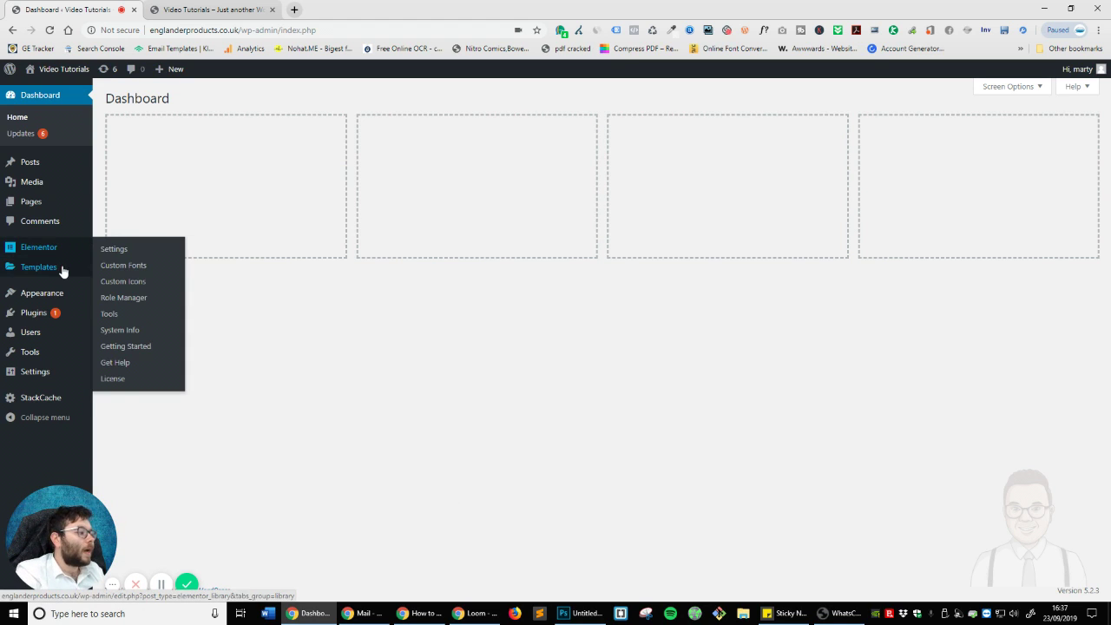
mouse_move(62, 273)
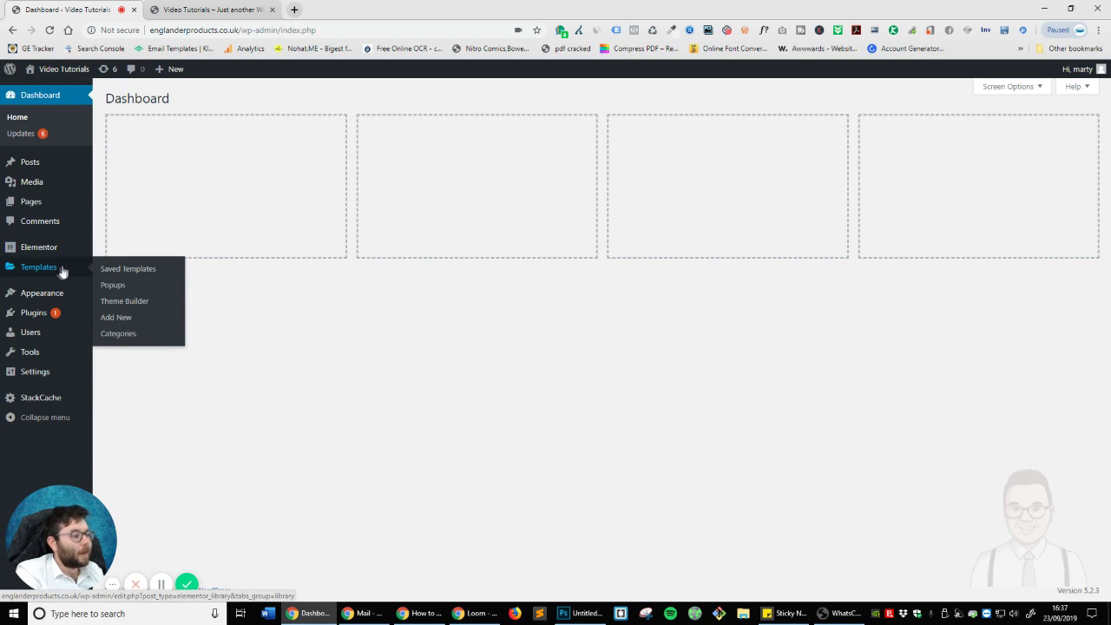
click(131, 303)
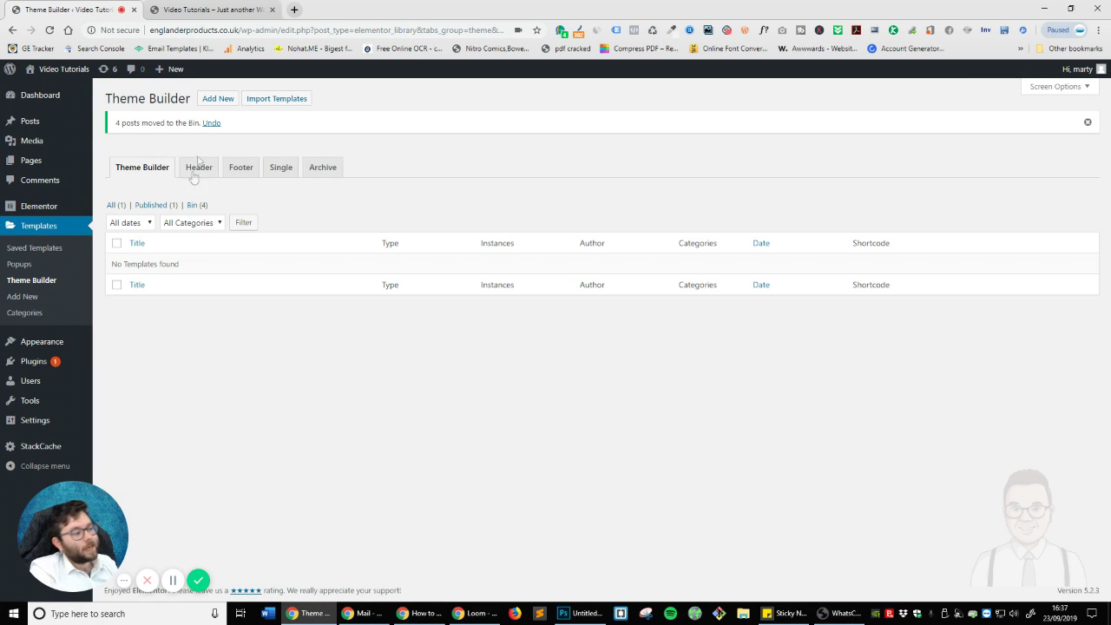
click(220, 99)
click(708, 317)
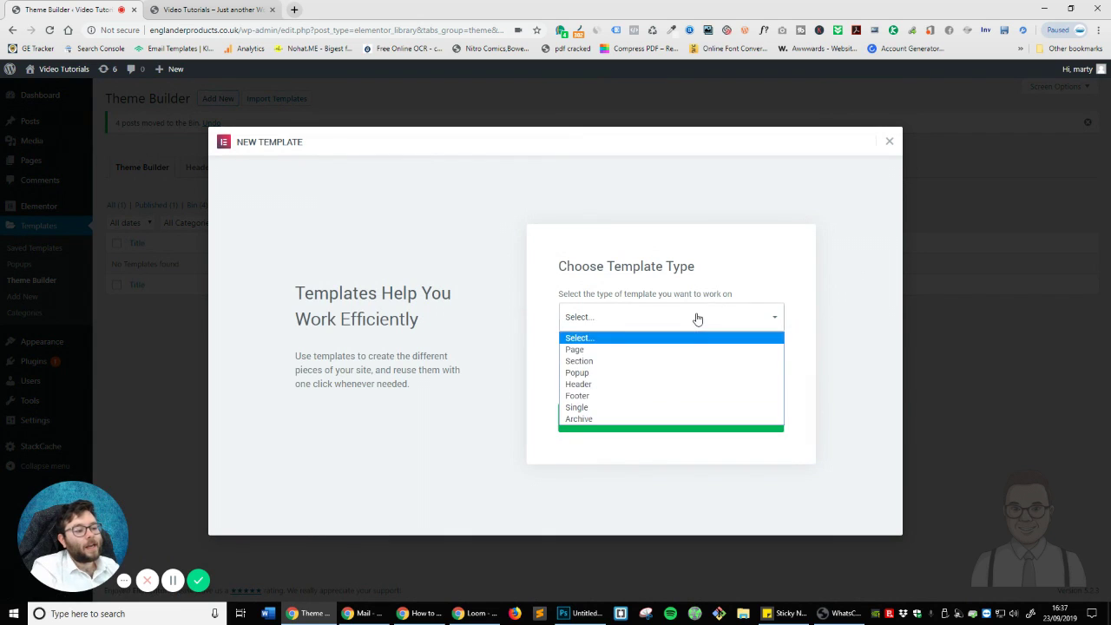
click(615, 385)
click(622, 377)
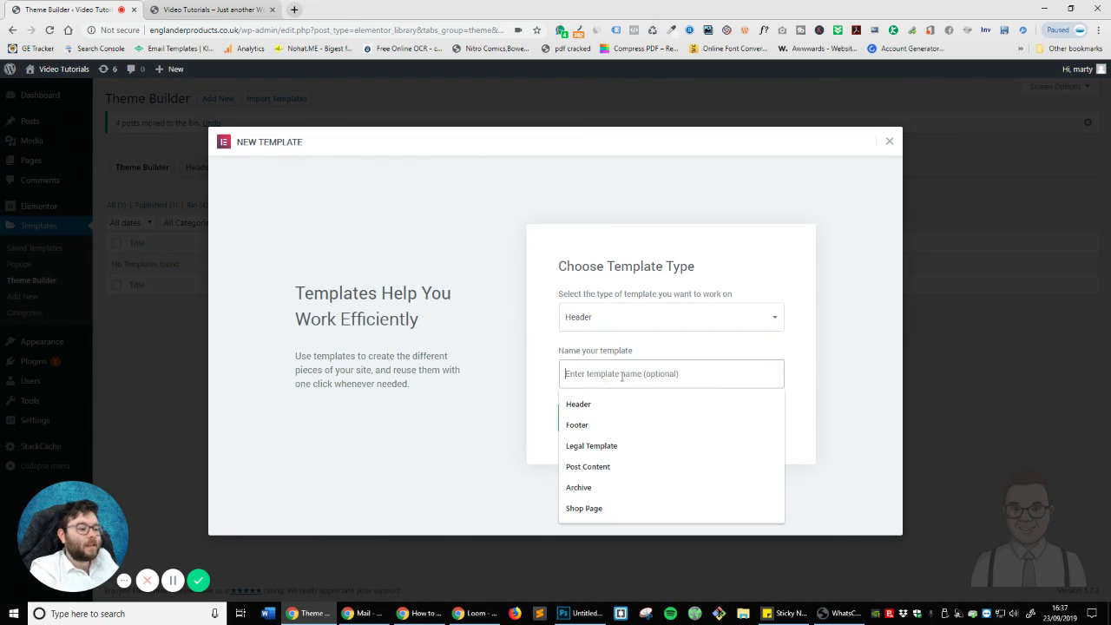
text(Header)
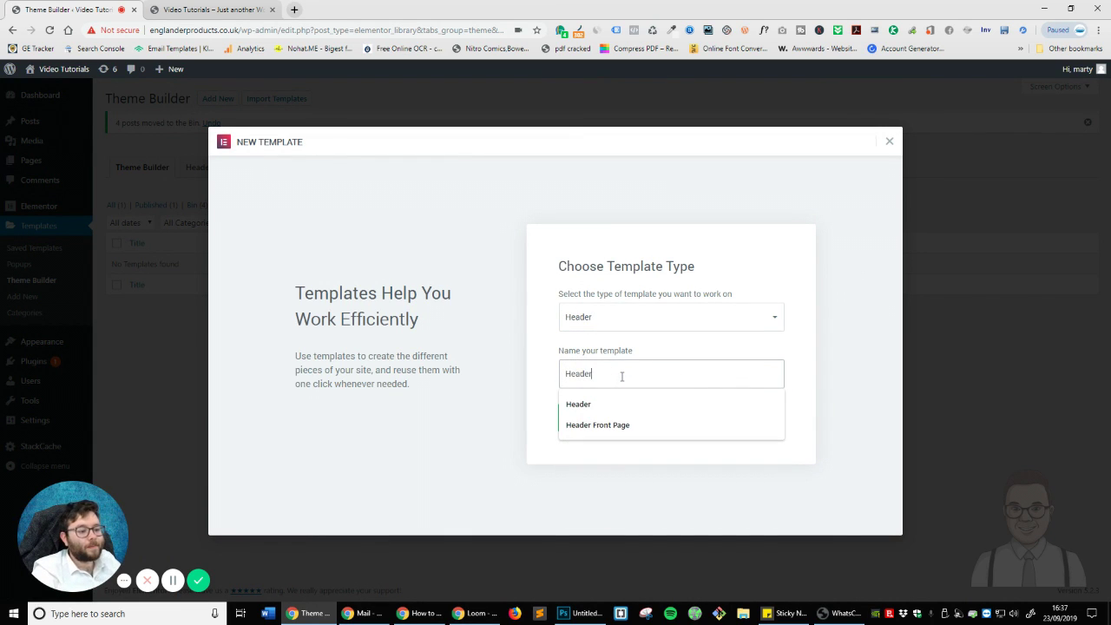
click(712, 408)
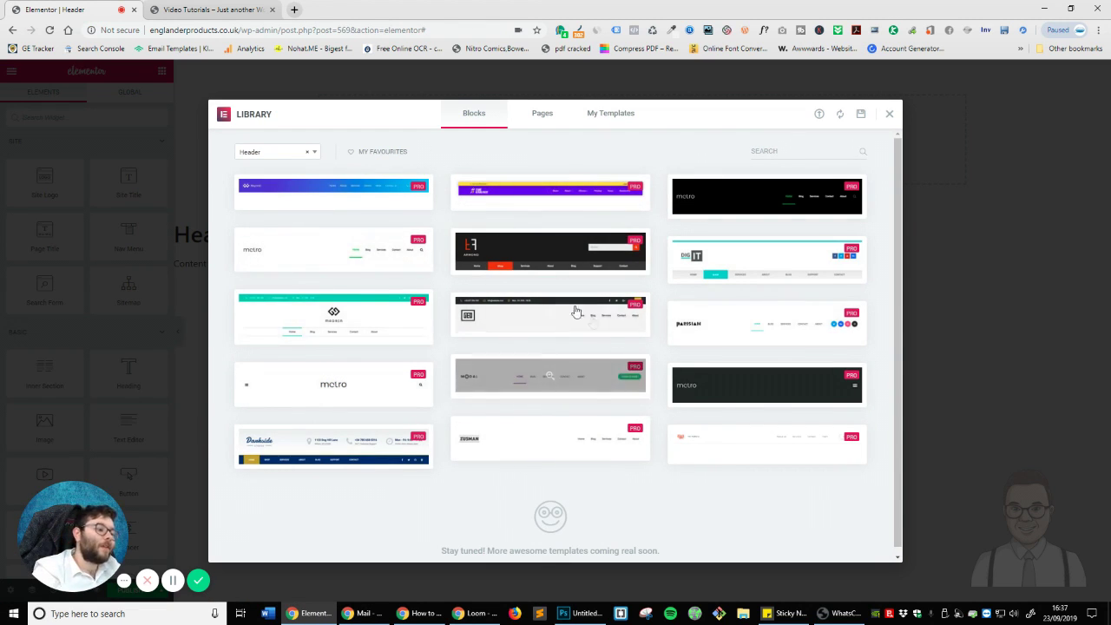
Browse the header Blocks library, then close it to start from a blank canvas.
scroll(665, 279, down, 1)
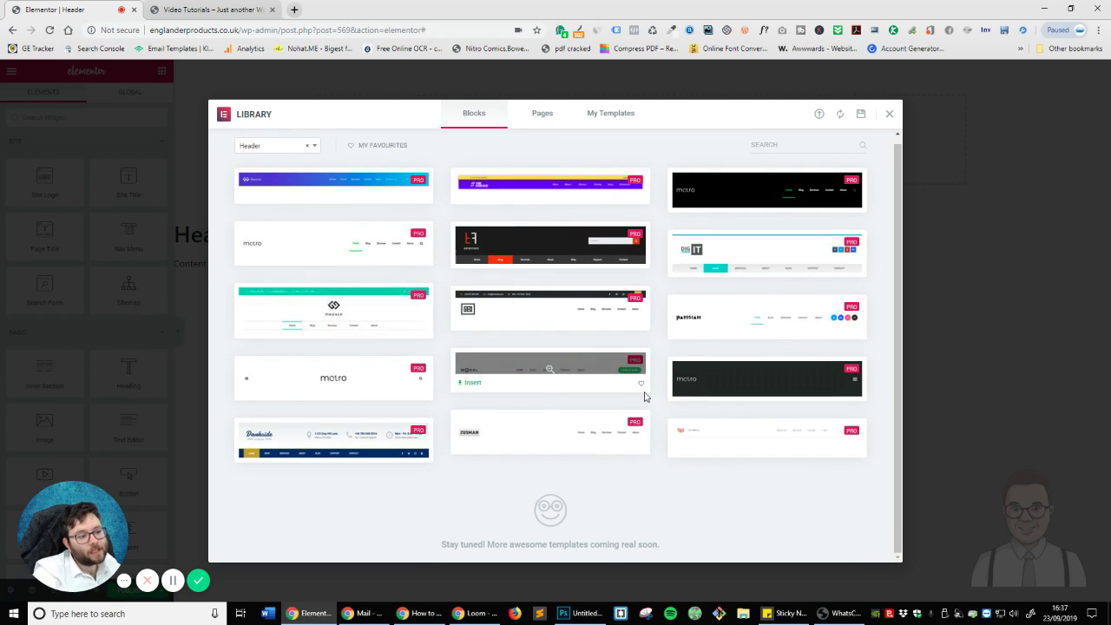
scroll(660, 395, up, 1)
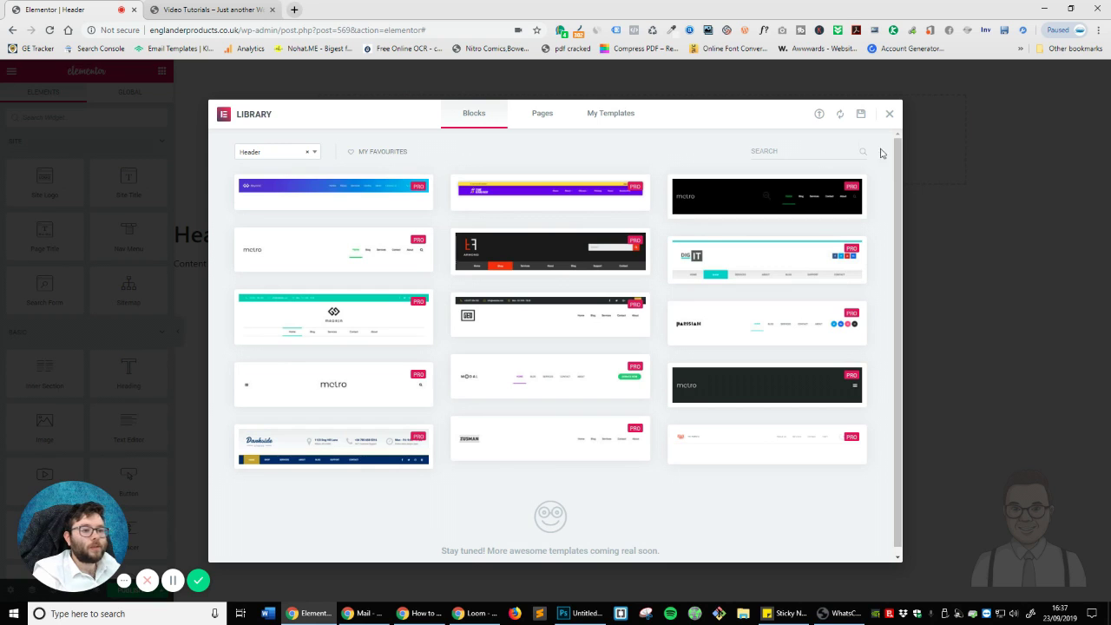
click(174, 580)
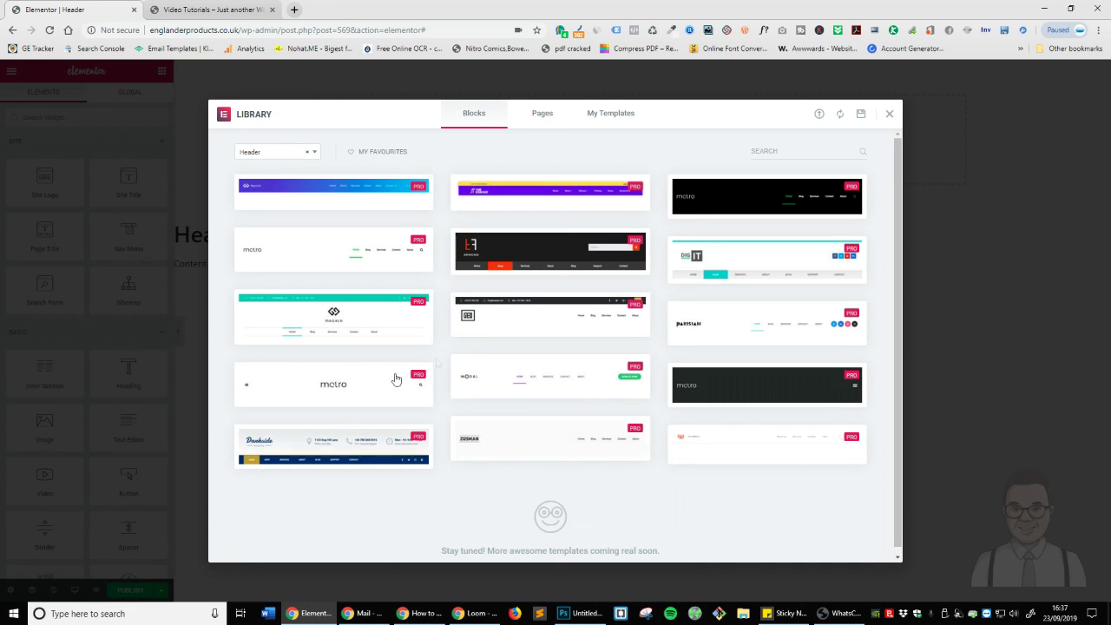
click(889, 113)
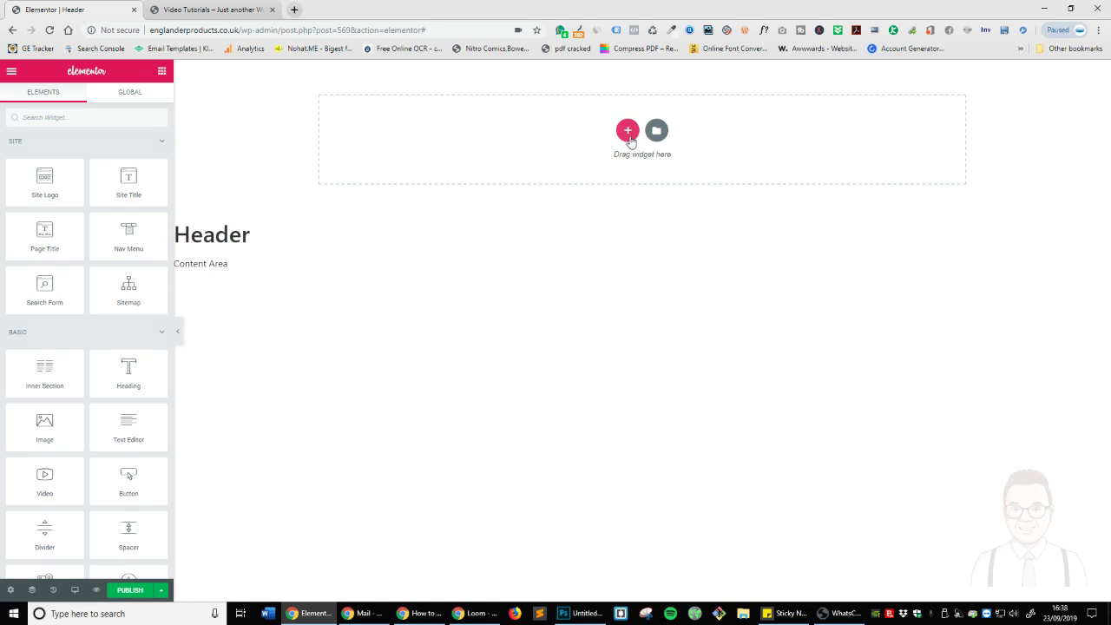
Add a one-column section with a near-black #111111 classic background.
click(628, 136)
click(504, 170)
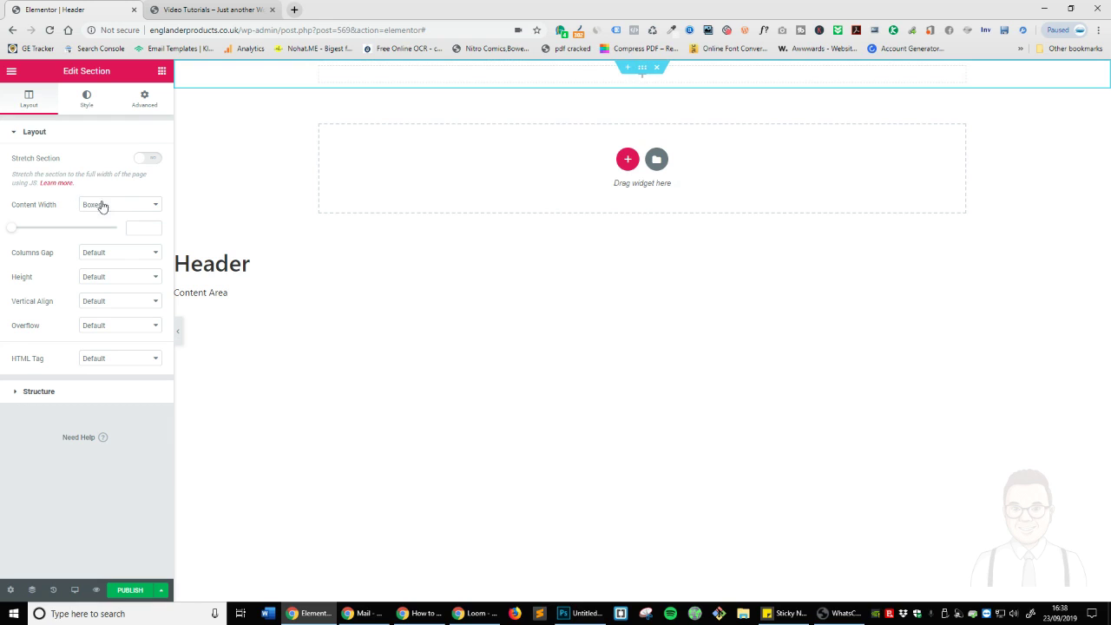
click(86, 103)
click(90, 186)
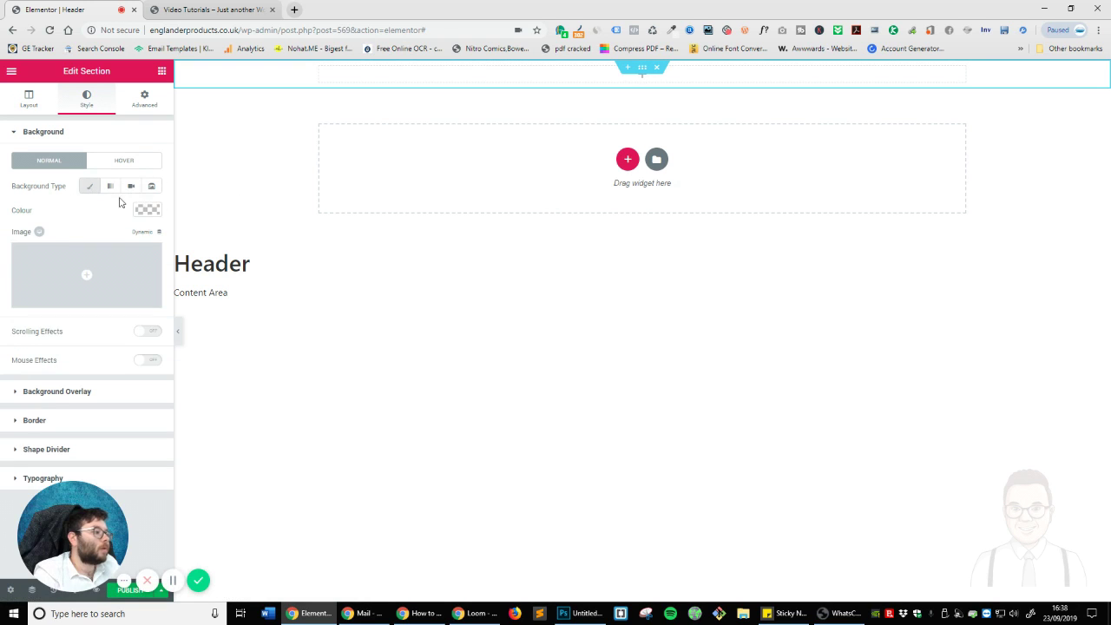
click(146, 210)
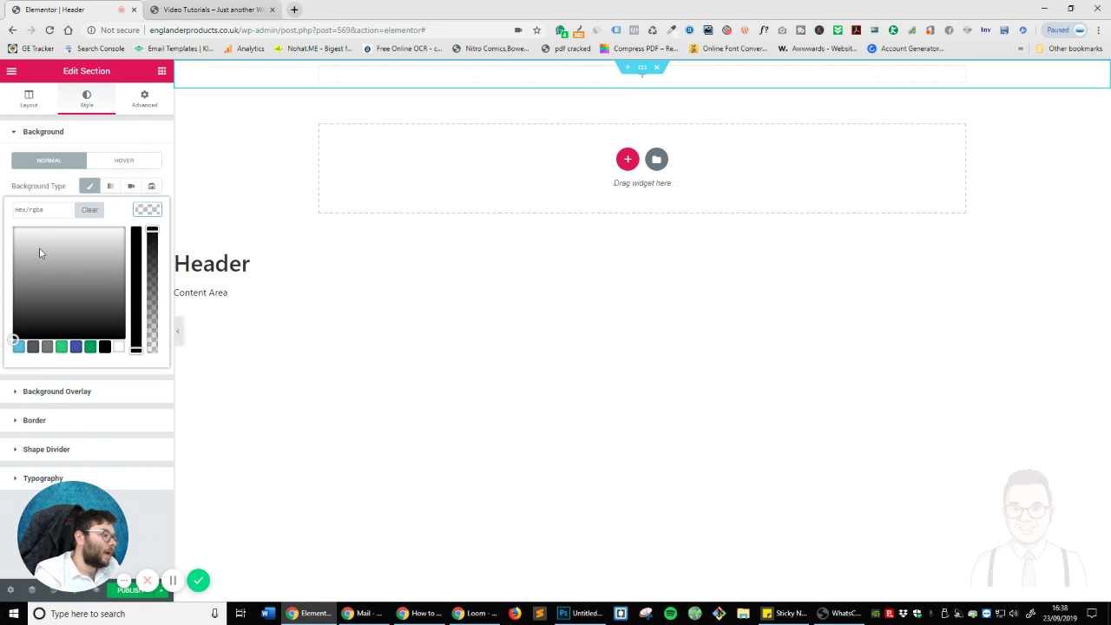
drag(39, 249, 8, 337)
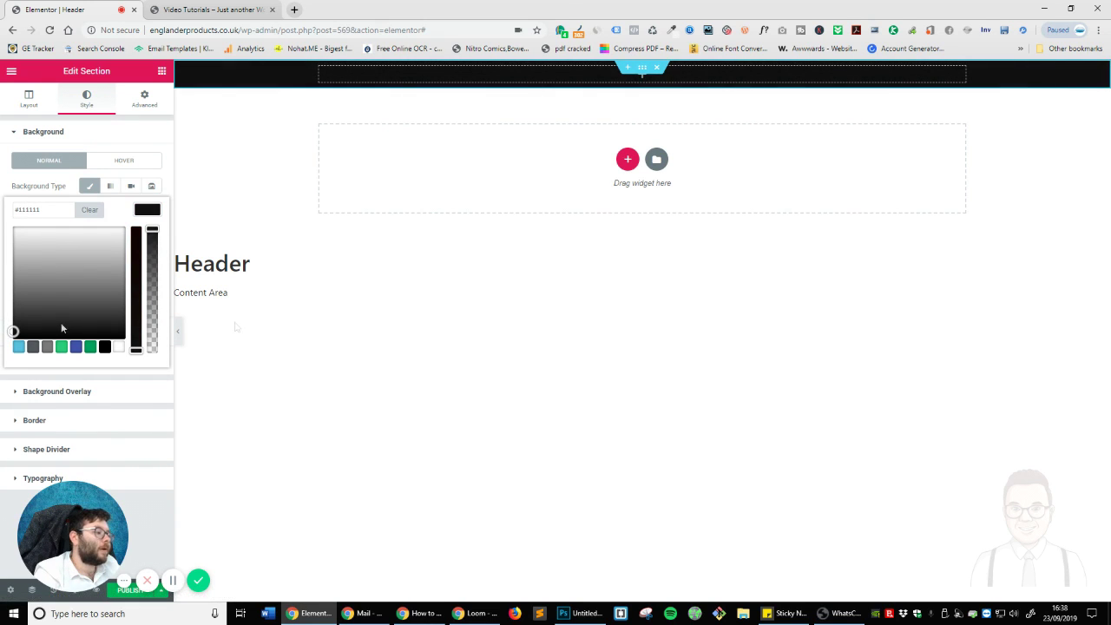
Add a white, centred Text Editor reading 'Make Sure You Subscribe To My Youtube Channel'.
click(375, 357)
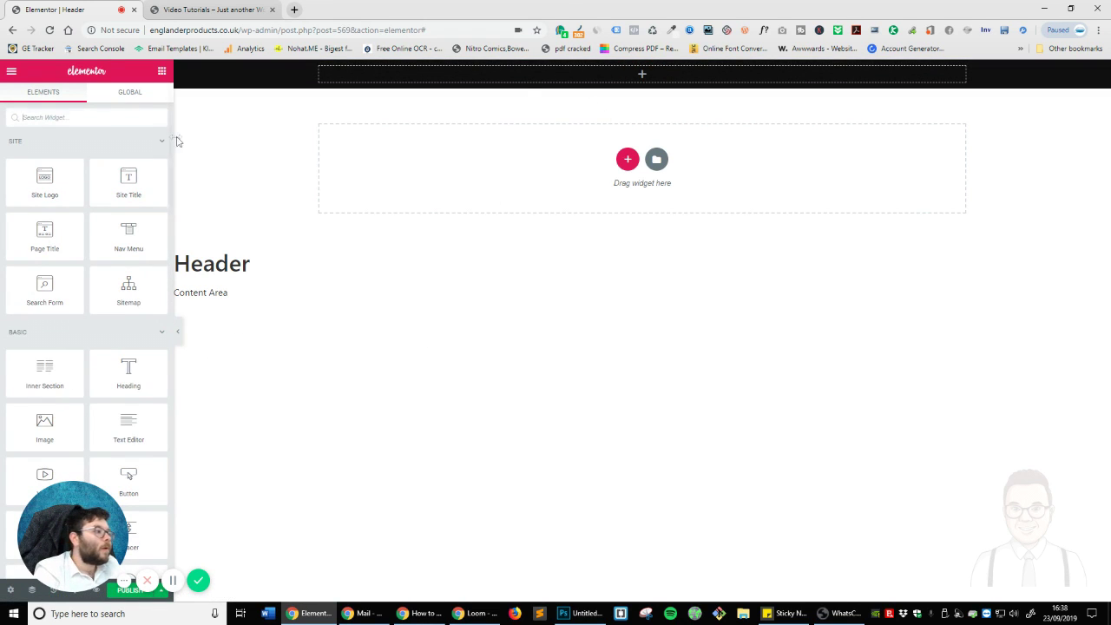
scroll(134, 290, down, 2)
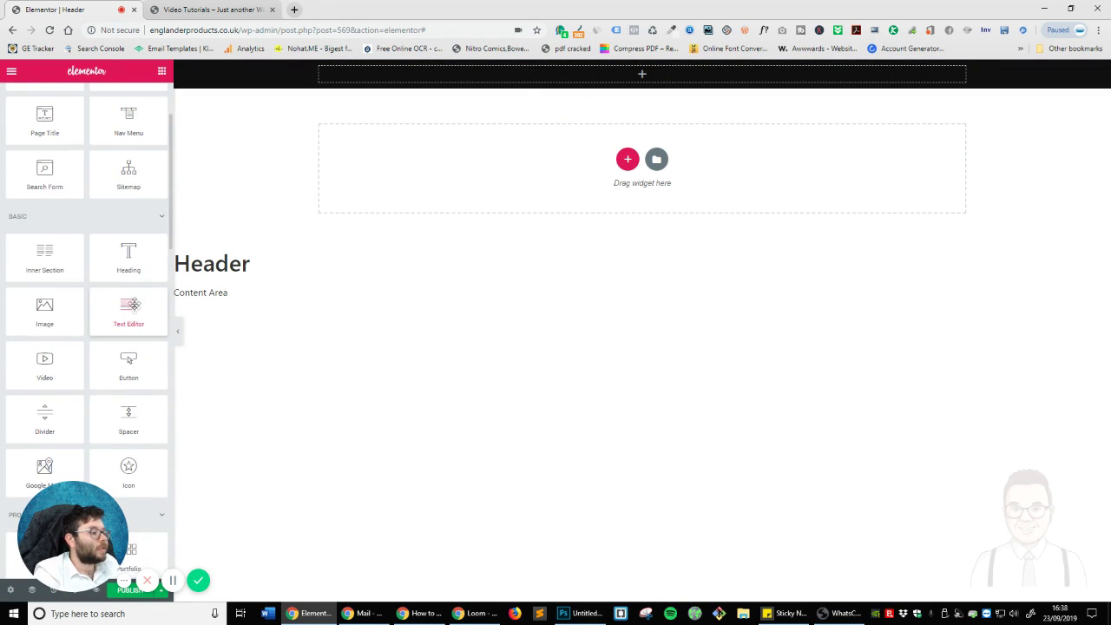
drag(130, 308, 606, 84)
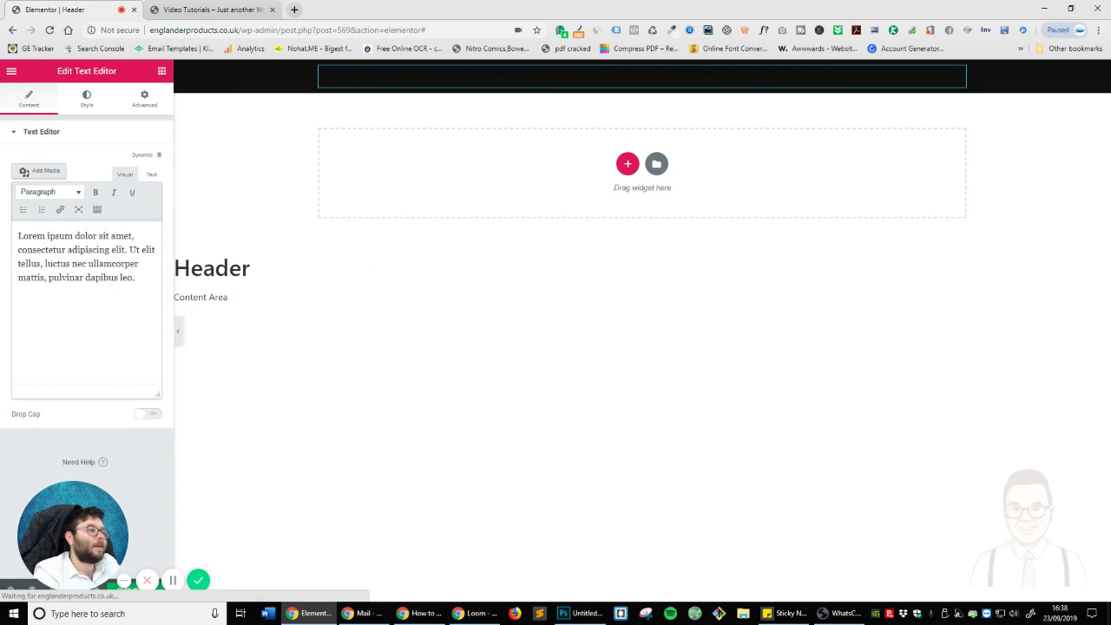
key(ctrl+a)
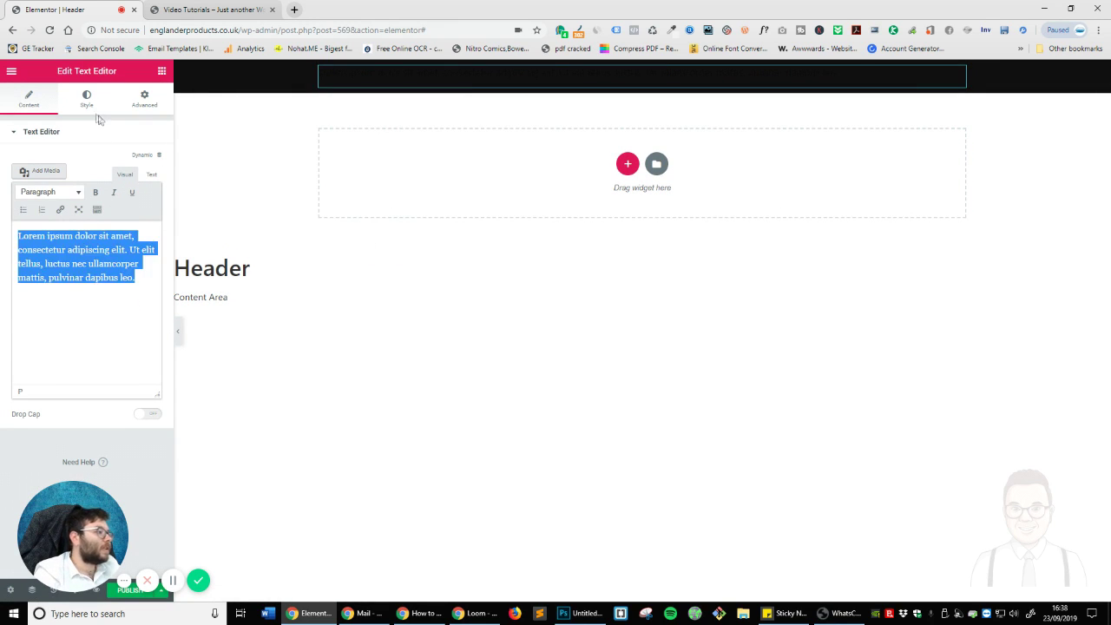
click(92, 100)
click(147, 185)
click(12, 202)
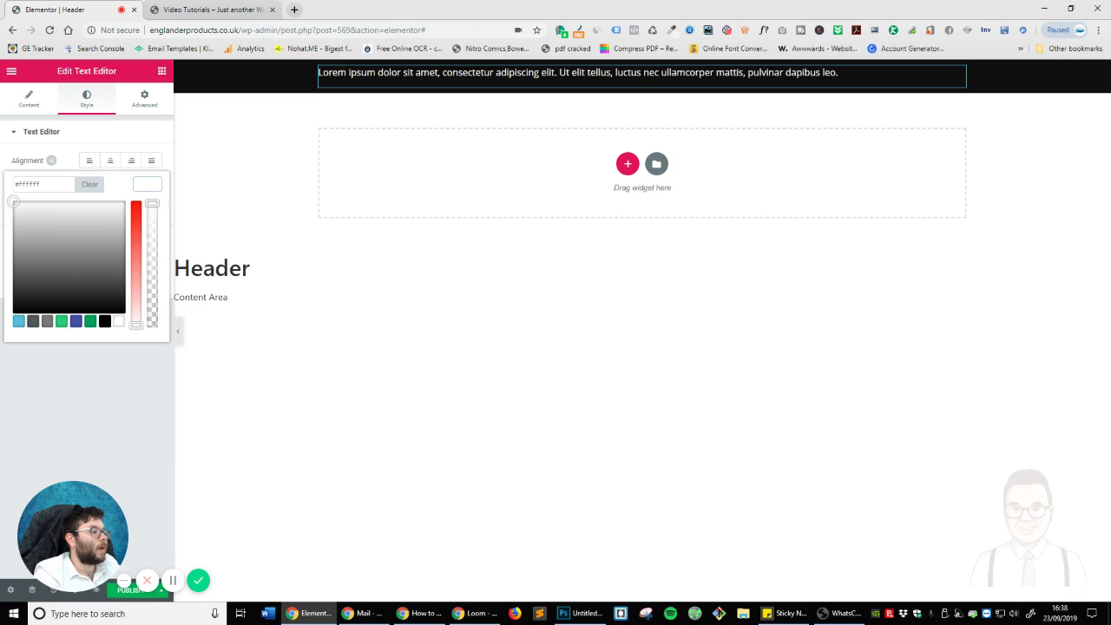
click(128, 393)
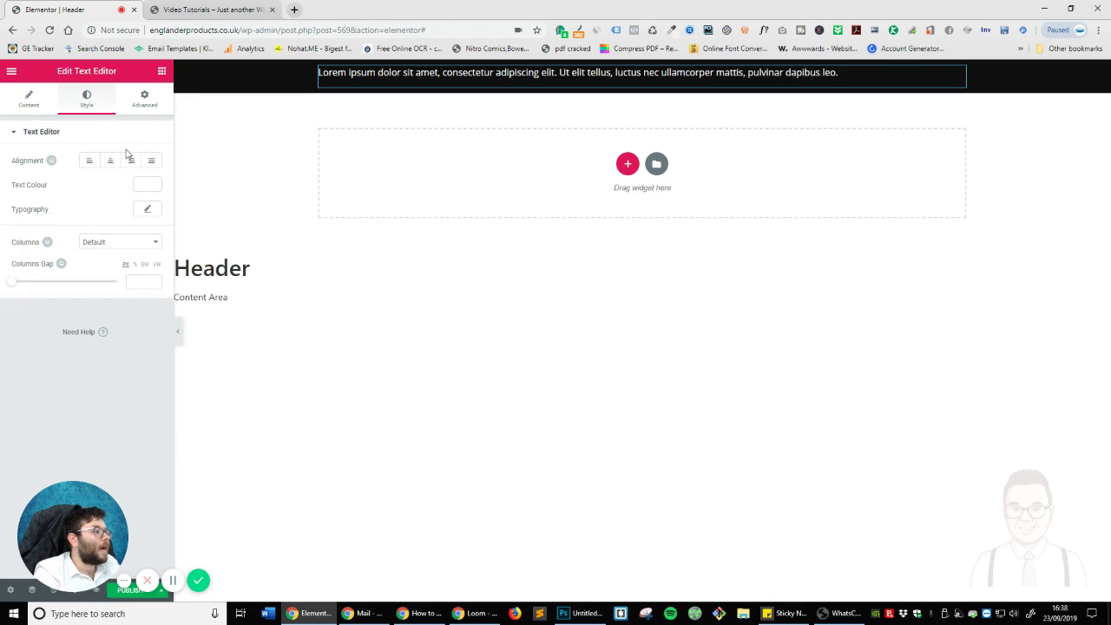
click(30, 98)
key(ctrl+a)
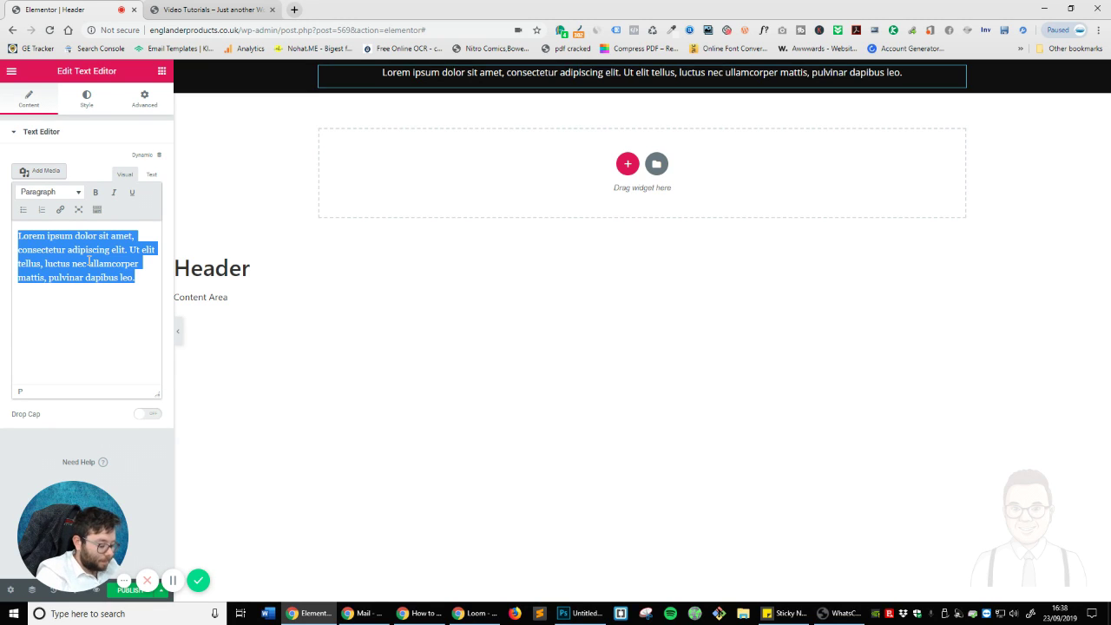
text(Make Sure )
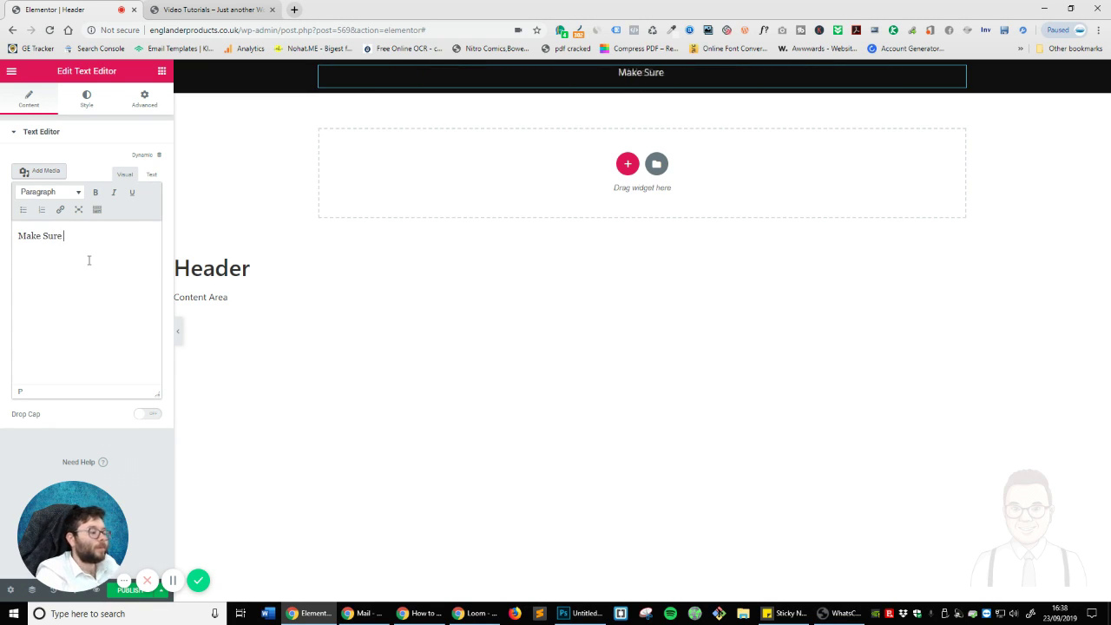
text(You Subscrib)
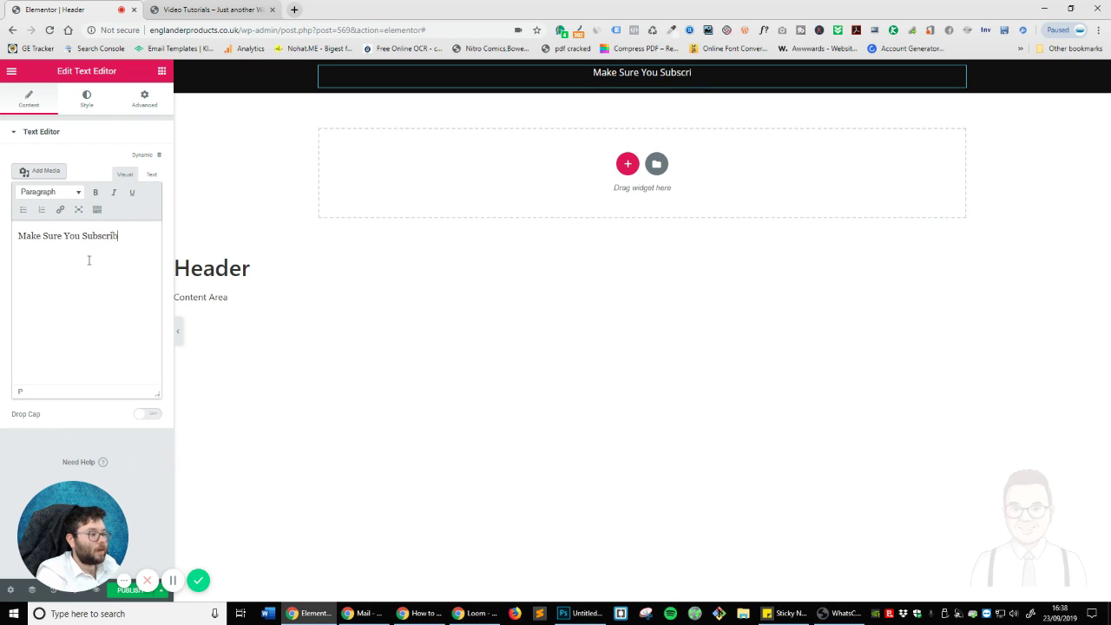
text(e )
text(To M)
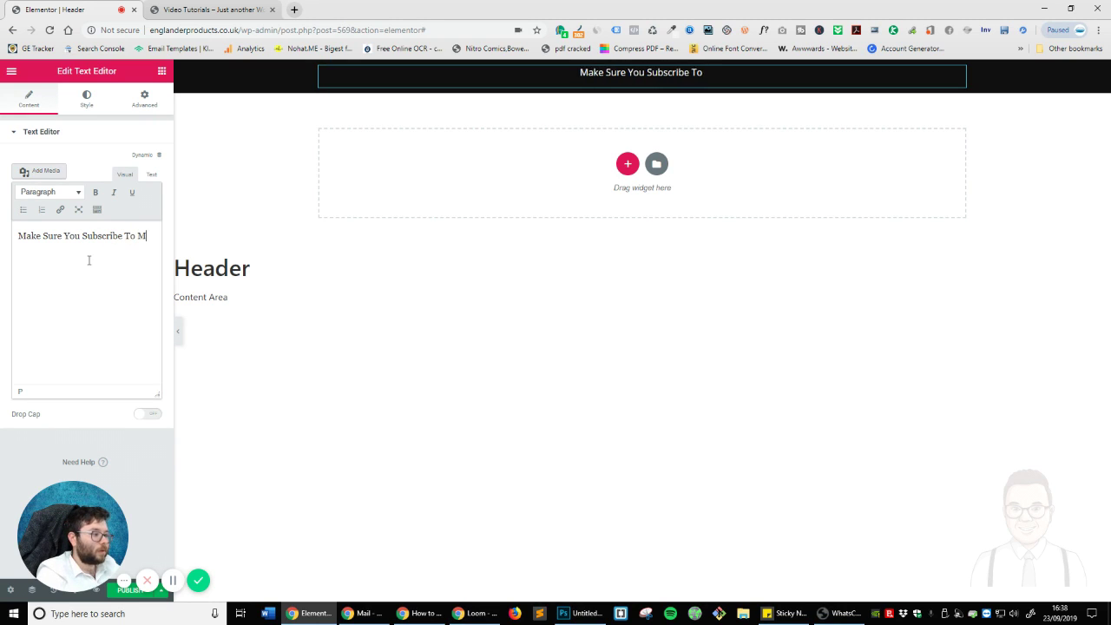
text(y Youtube Channel)
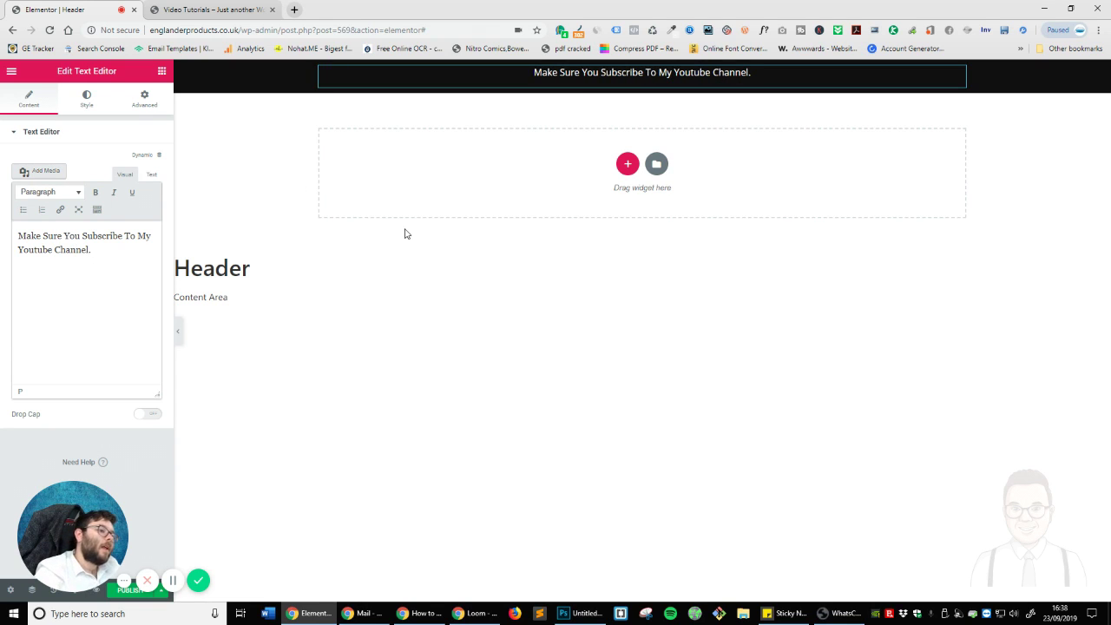
Set the banner text's typography family to Source Sans Pro.
click(75, 112)
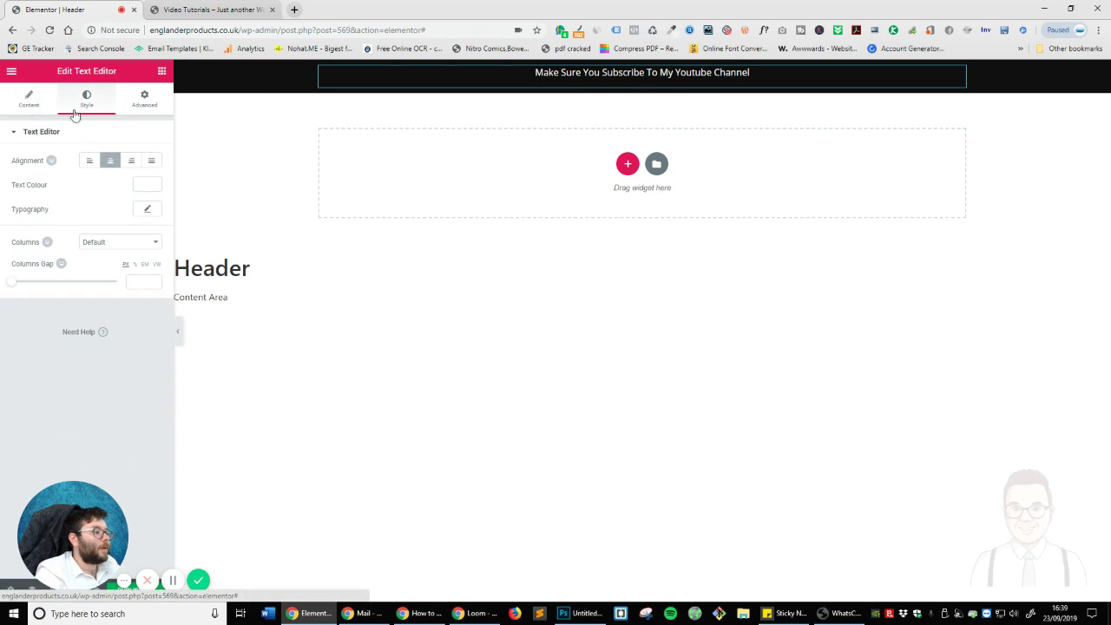
click(148, 213)
click(132, 244)
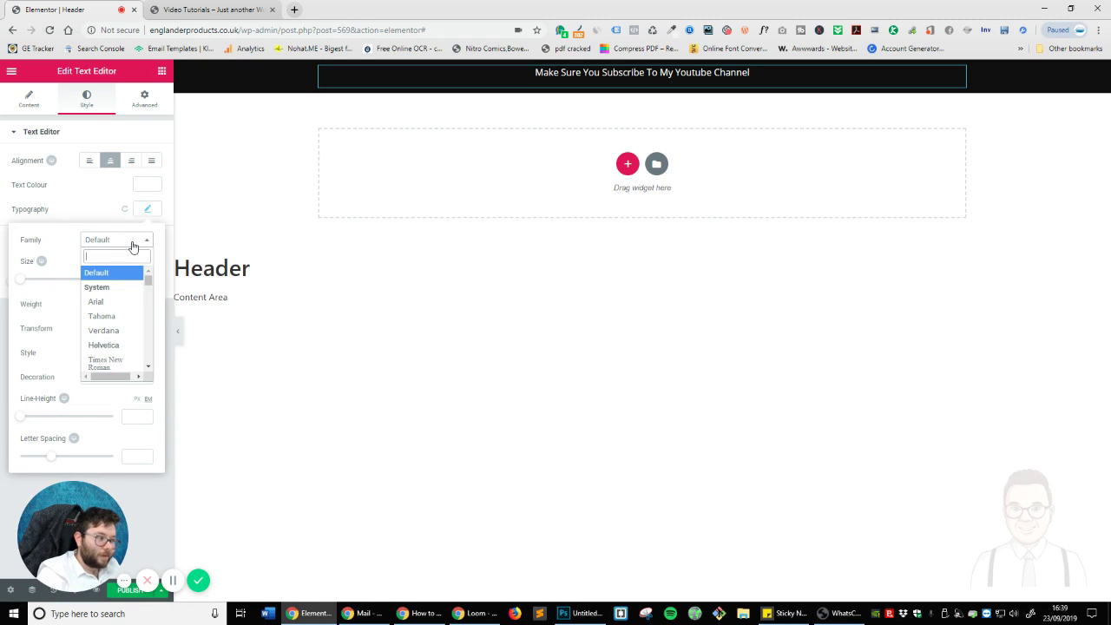
text(source)
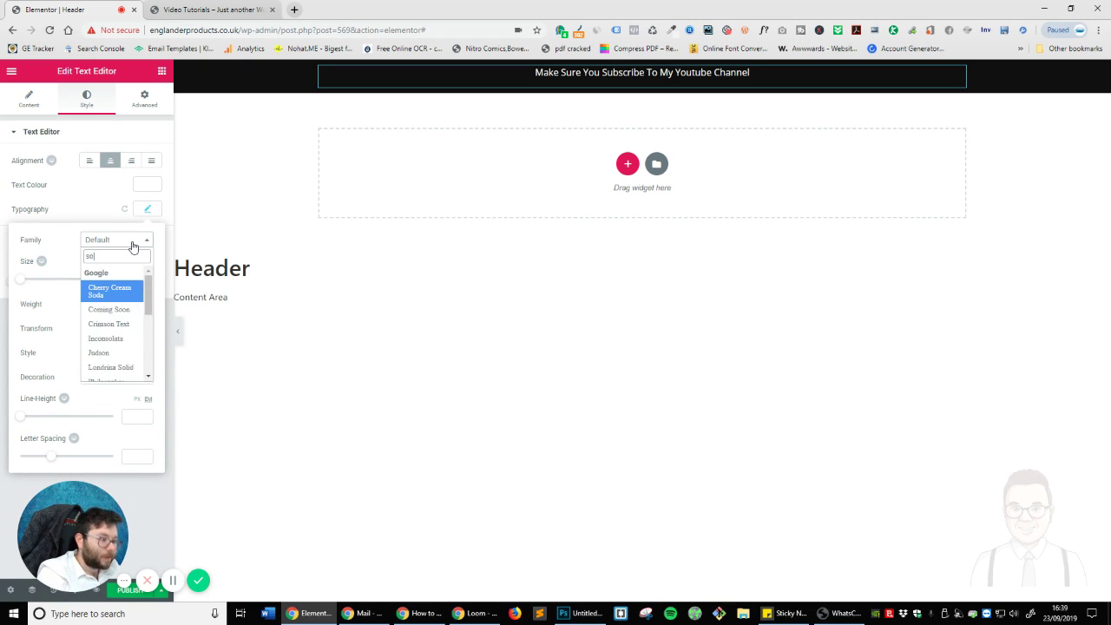
click(130, 304)
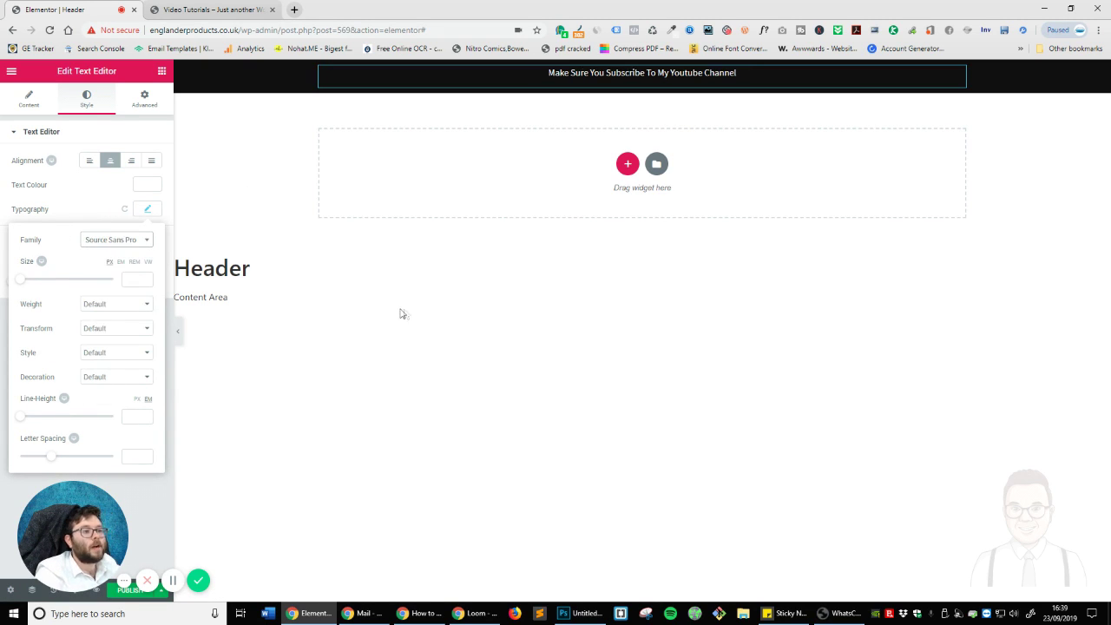
click(147, 209)
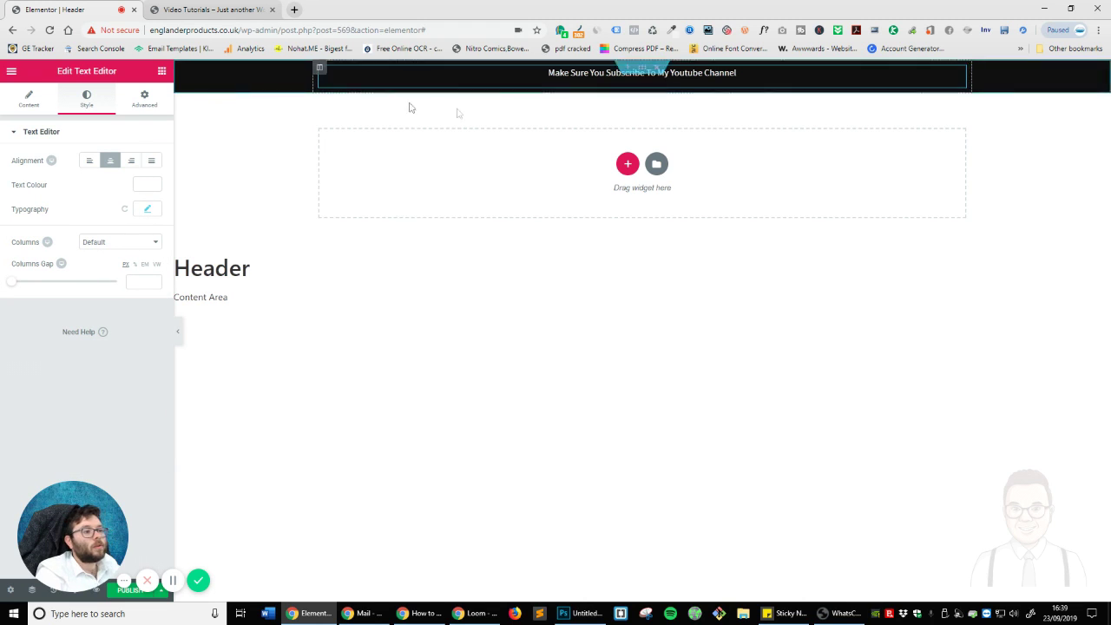
Check column and section spacing, then set the column's Vertical Align to Middle.
click(319, 69)
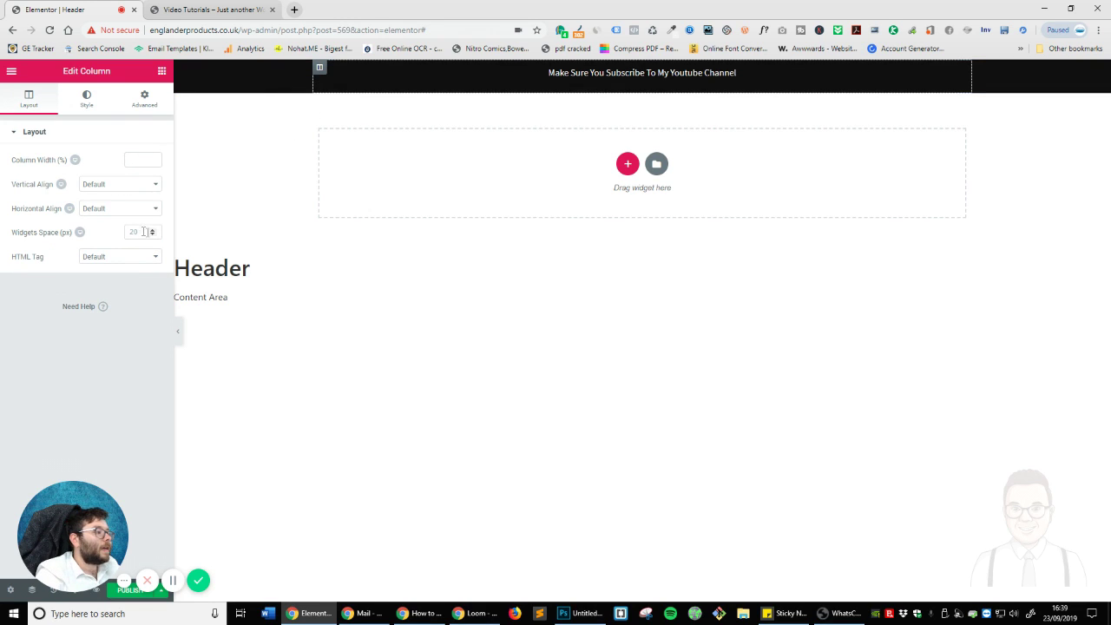
click(139, 99)
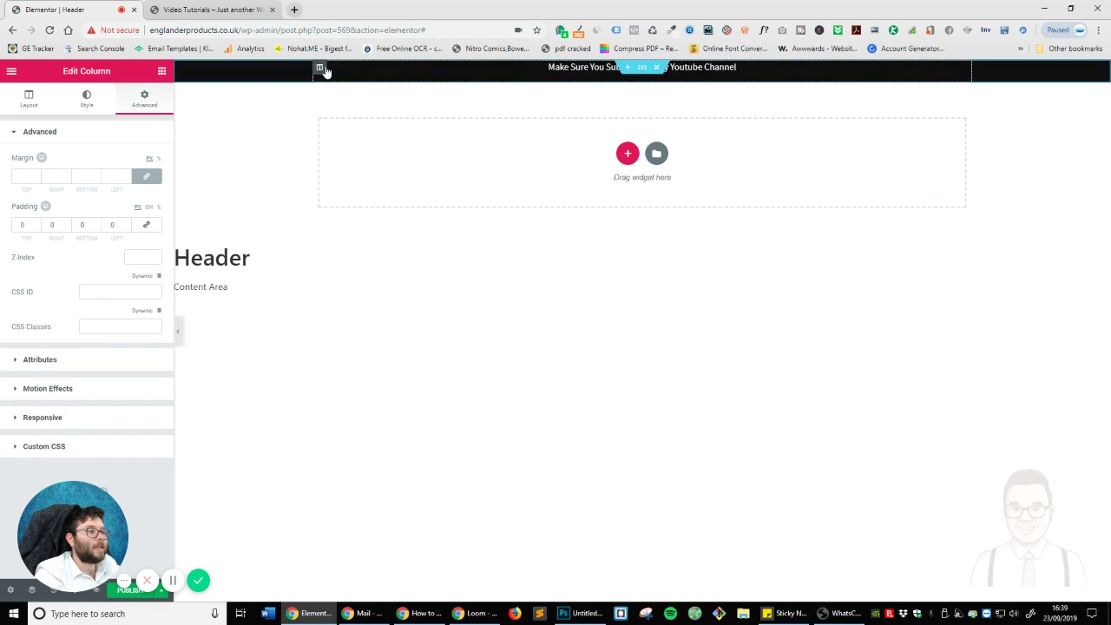
click(224, 78)
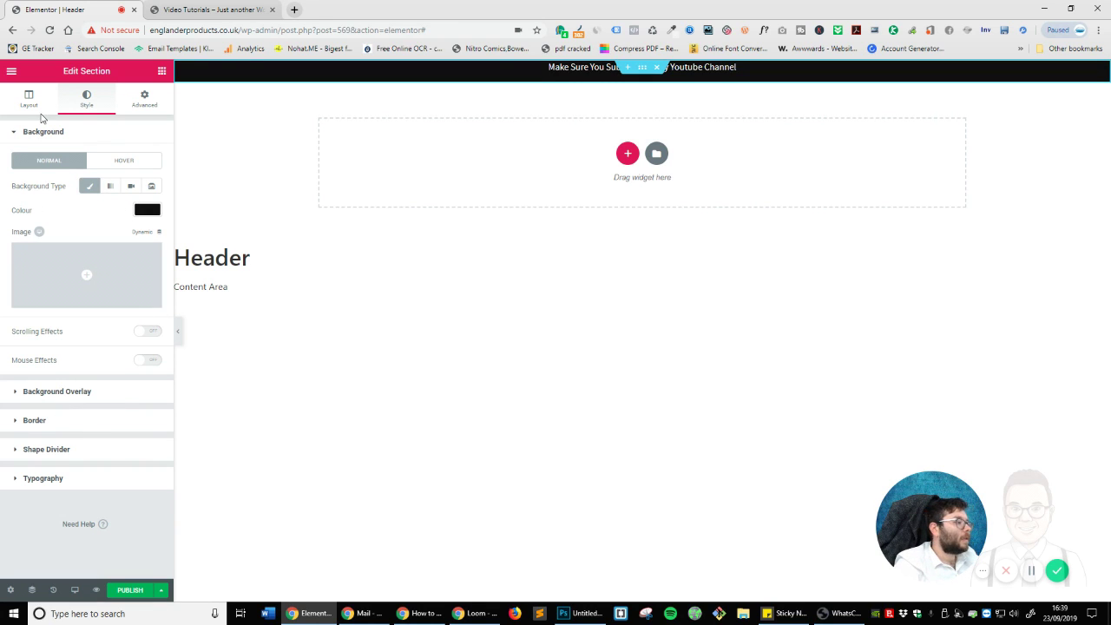
click(130, 105)
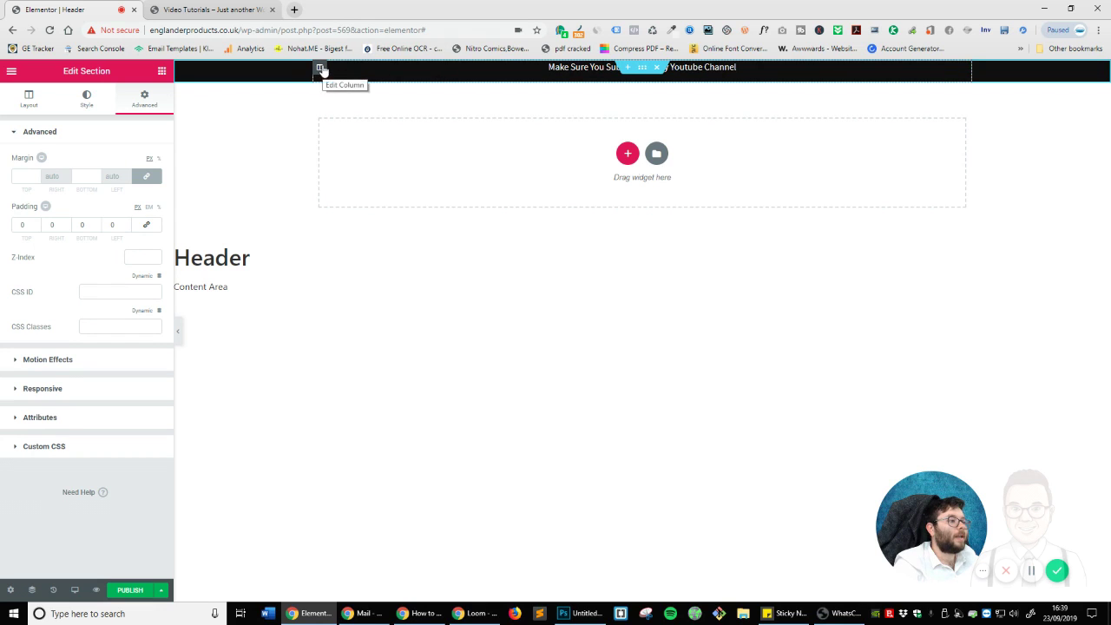
click(319, 69)
click(40, 101)
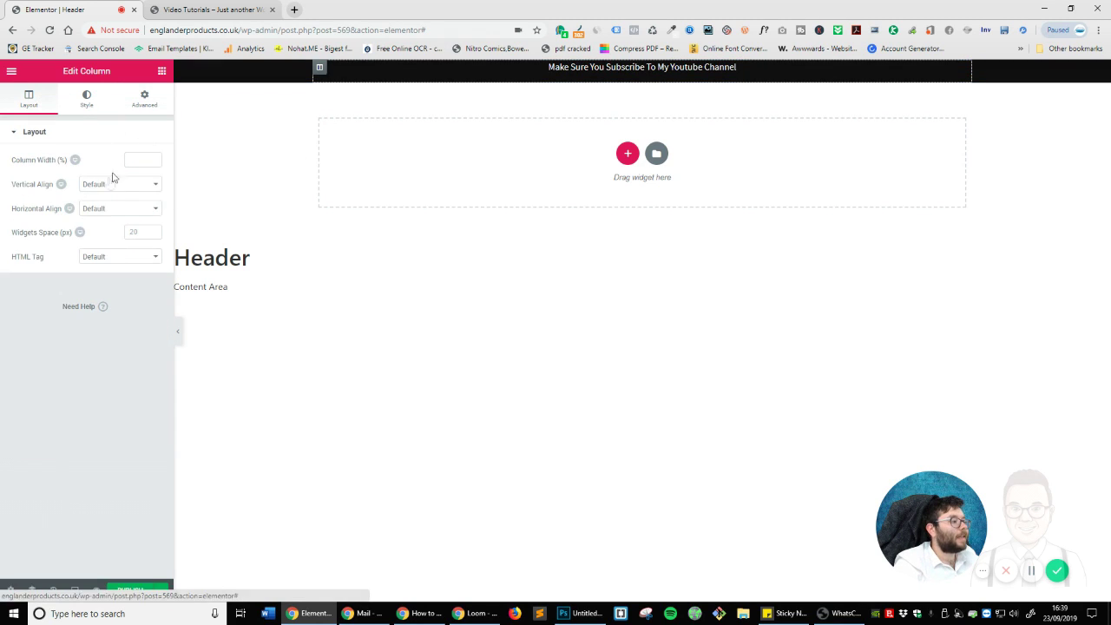
click(117, 185)
click(113, 216)
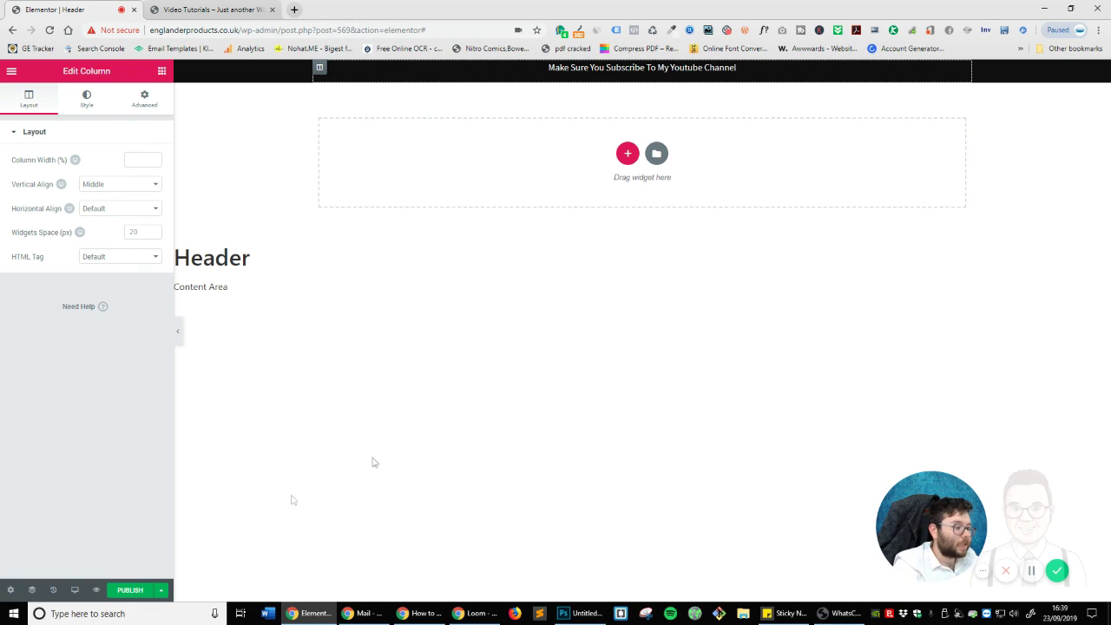
Start publishing and try a Singular > Pages display condition, then delete it.
click(130, 590)
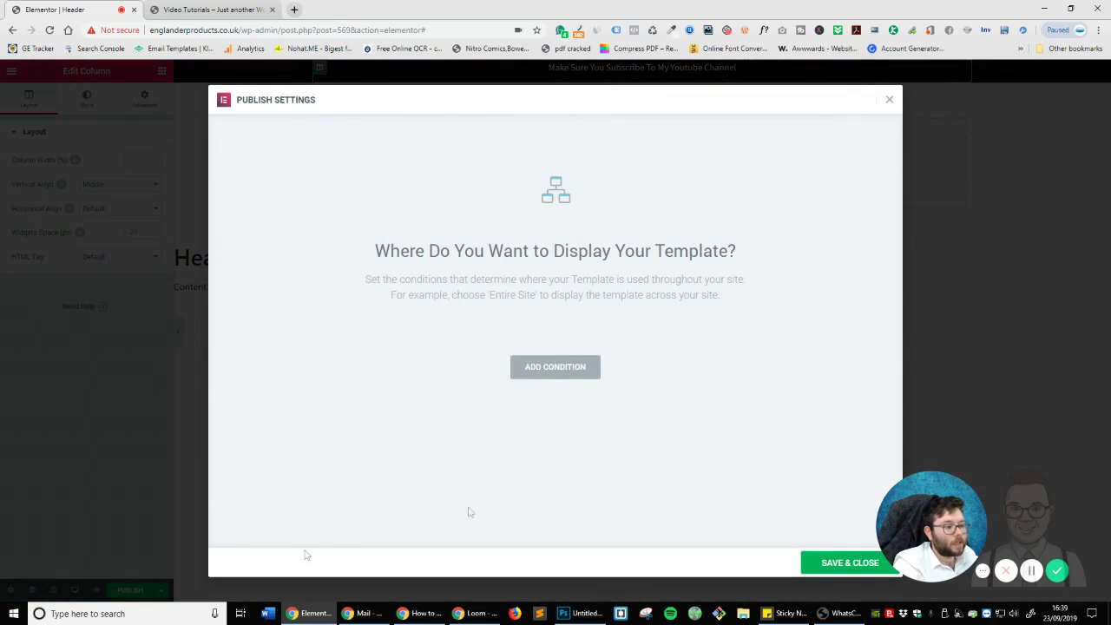
click(554, 370)
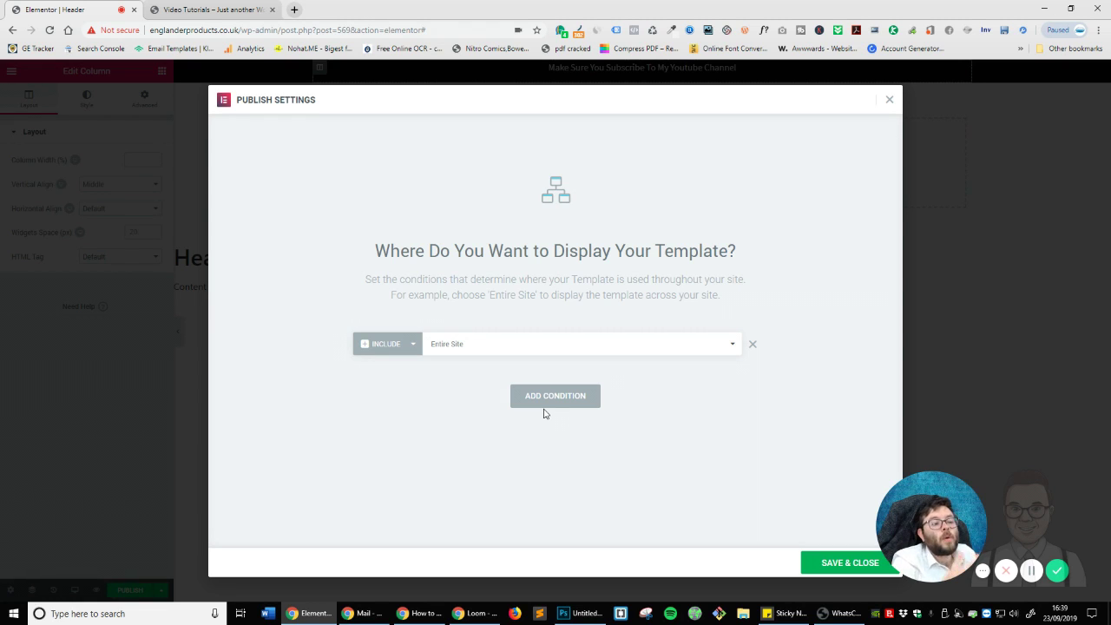
click(548, 355)
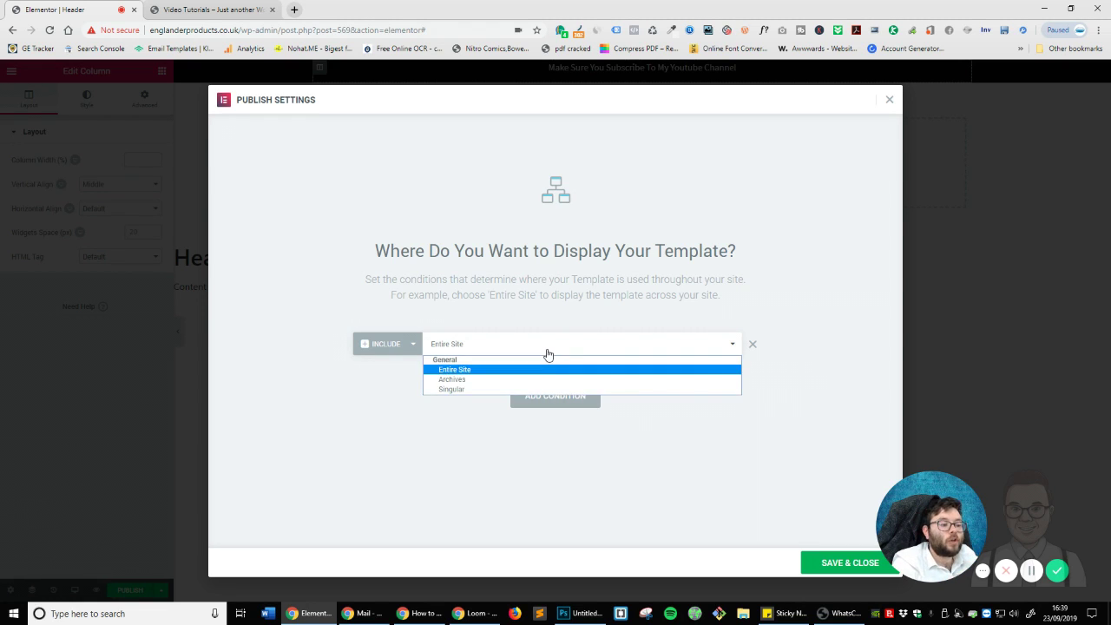
click(499, 389)
click(672, 346)
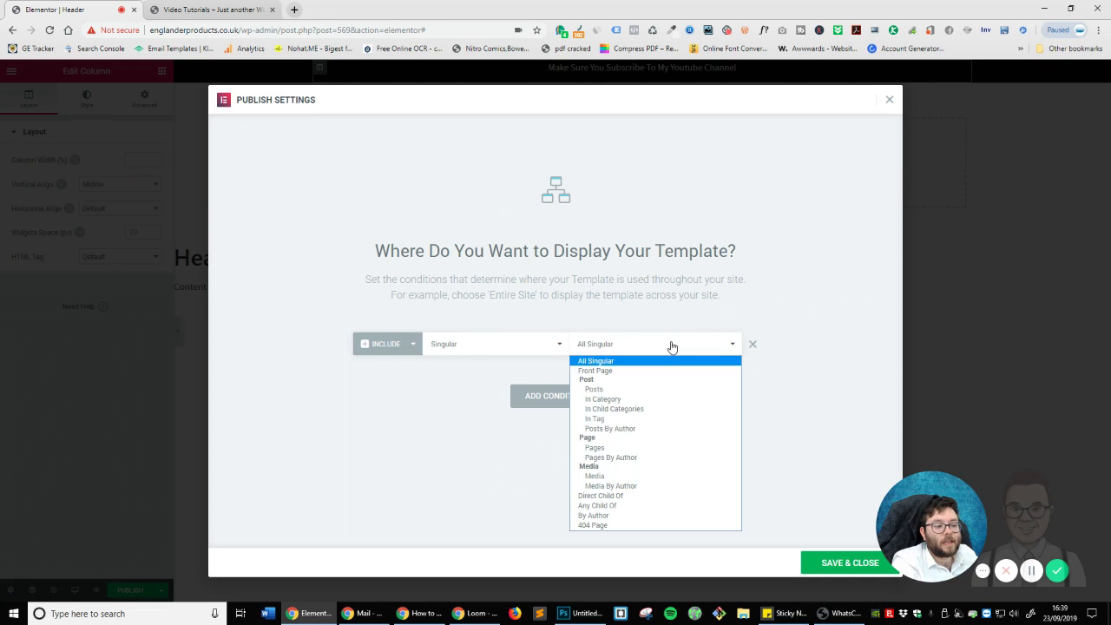
click(601, 448)
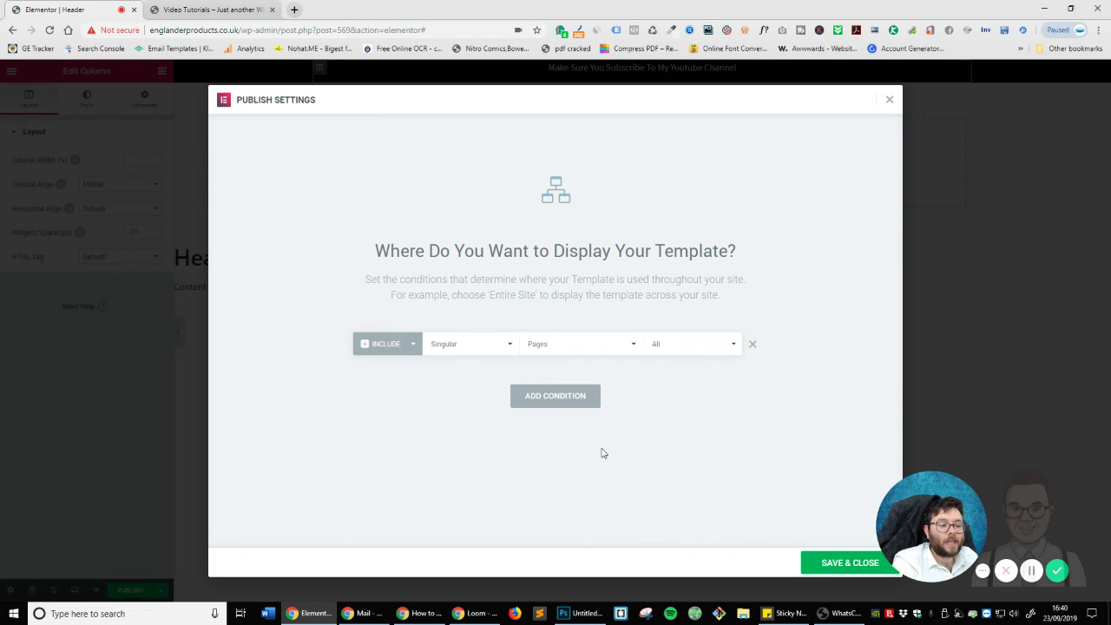
click(702, 348)
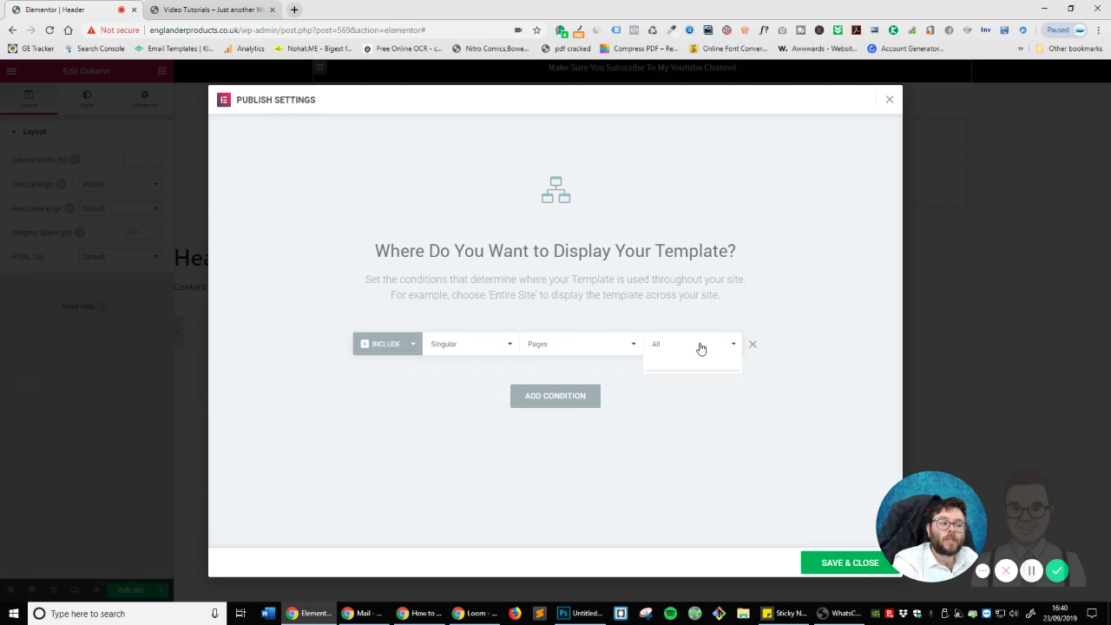
click(754, 347)
Add an Include / Entire Site condition and save and close.
click(533, 368)
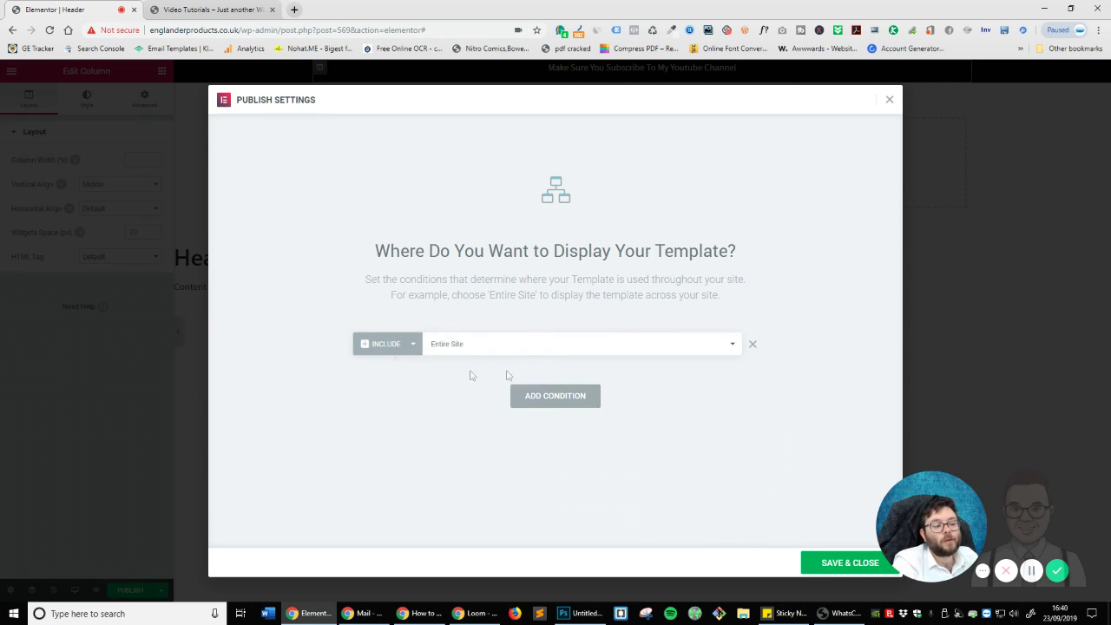
click(409, 347)
click(414, 346)
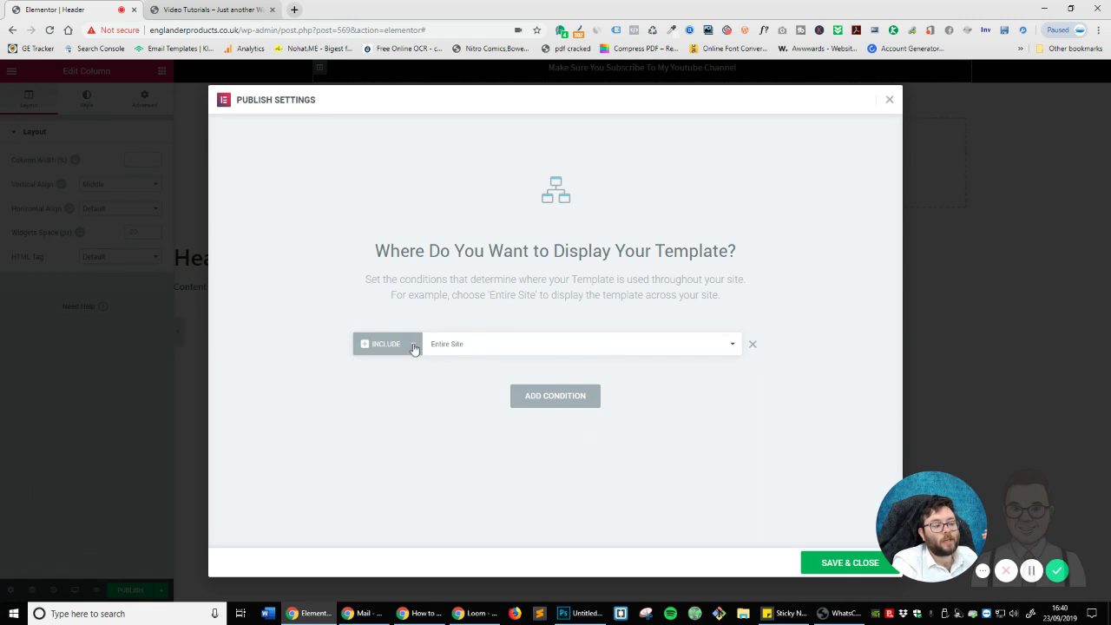
click(413, 347)
click(414, 348)
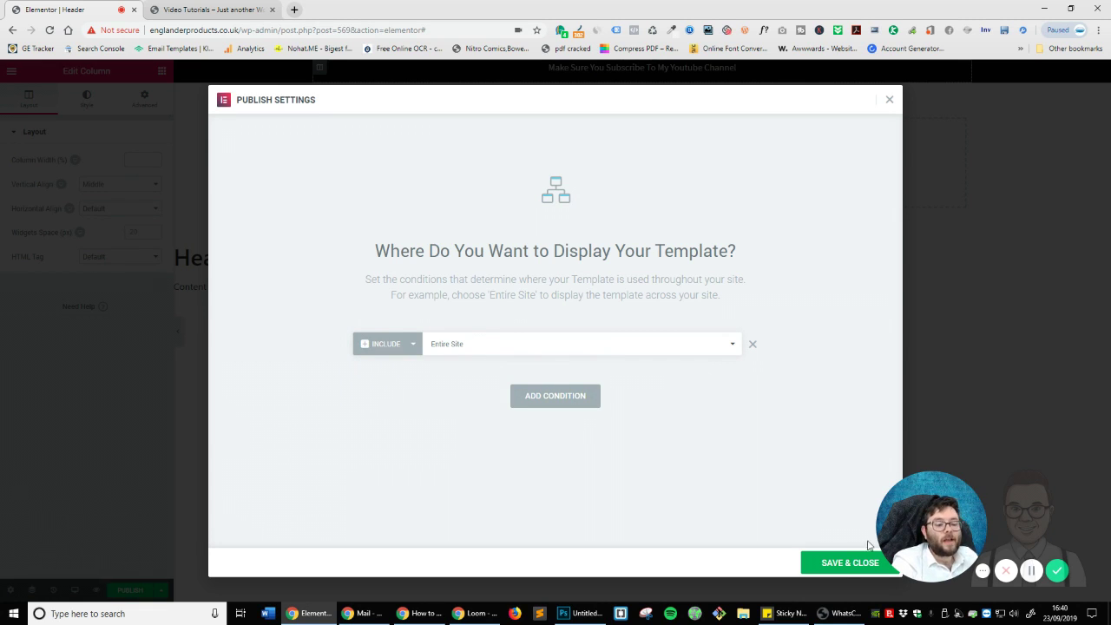
click(847, 564)
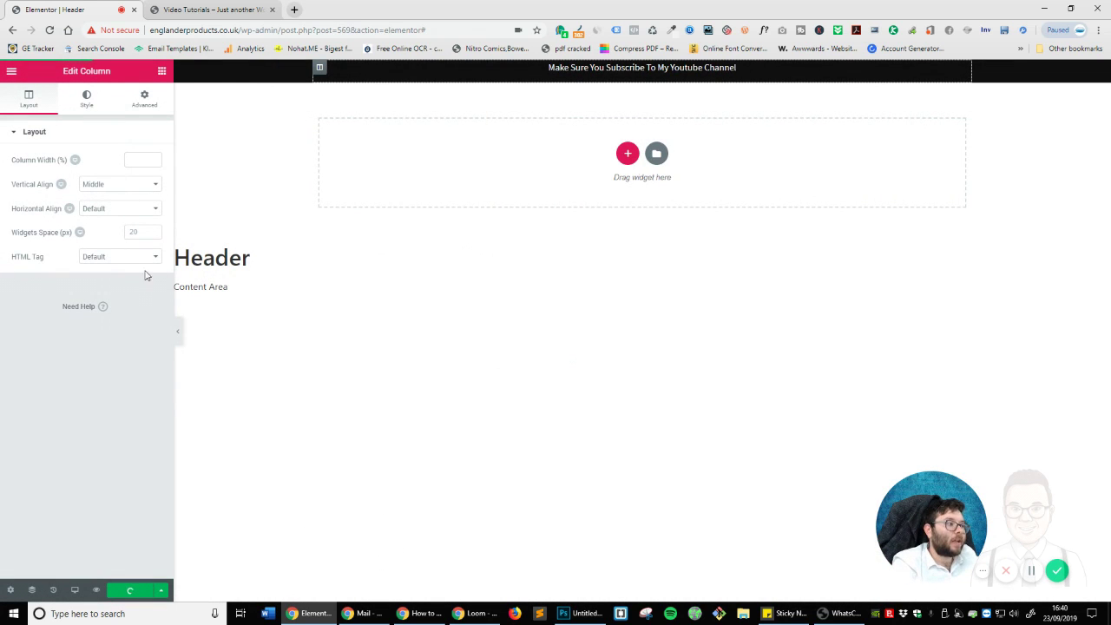
Refresh the live Home page, select the banner text to inspect it, and return to Elementor.
click(209, 10)
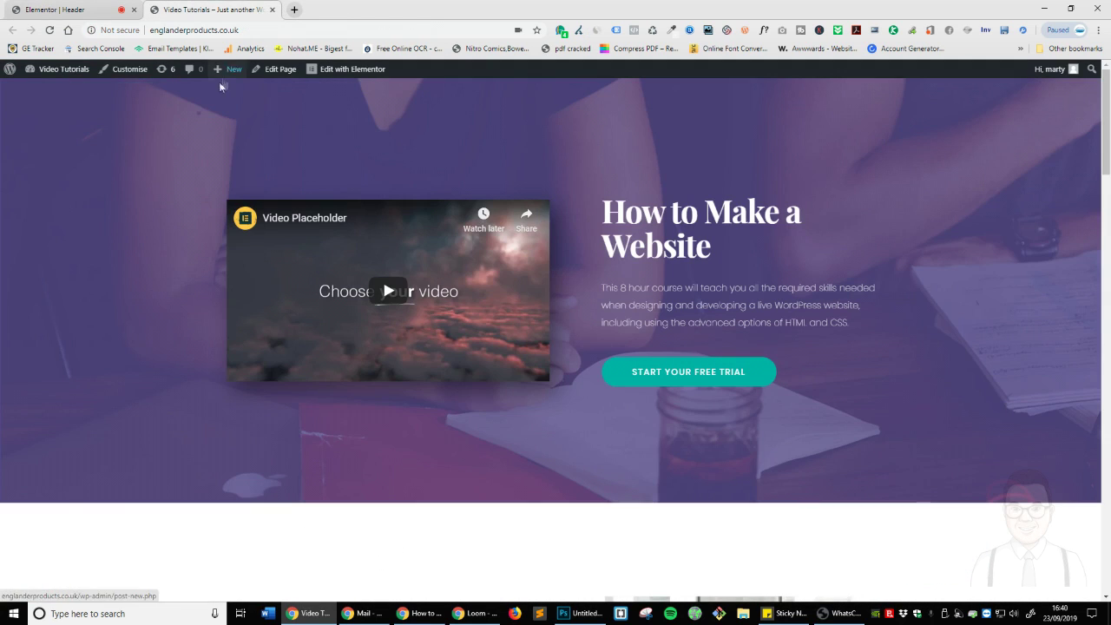
click(50, 32)
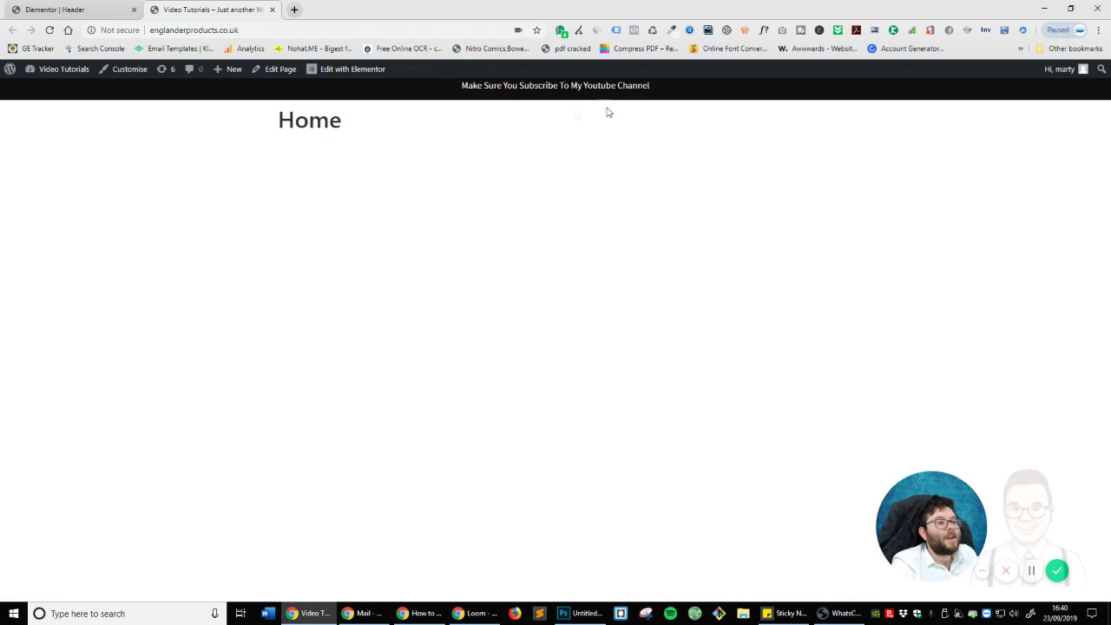
triple_click(589, 97)
triple_click(599, 87)
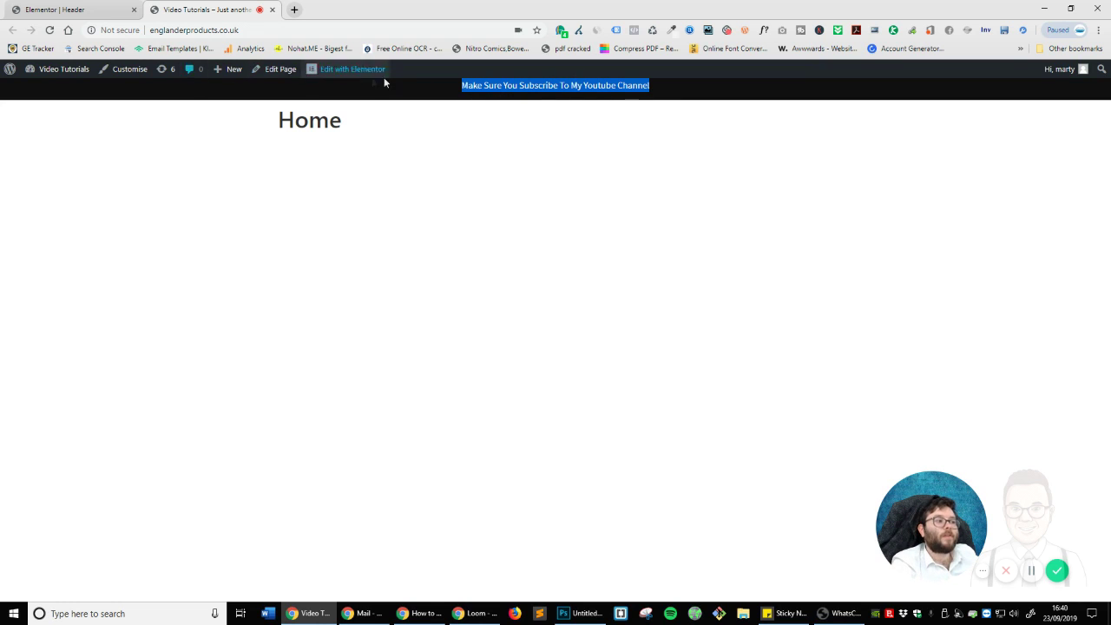
click(115, 9)
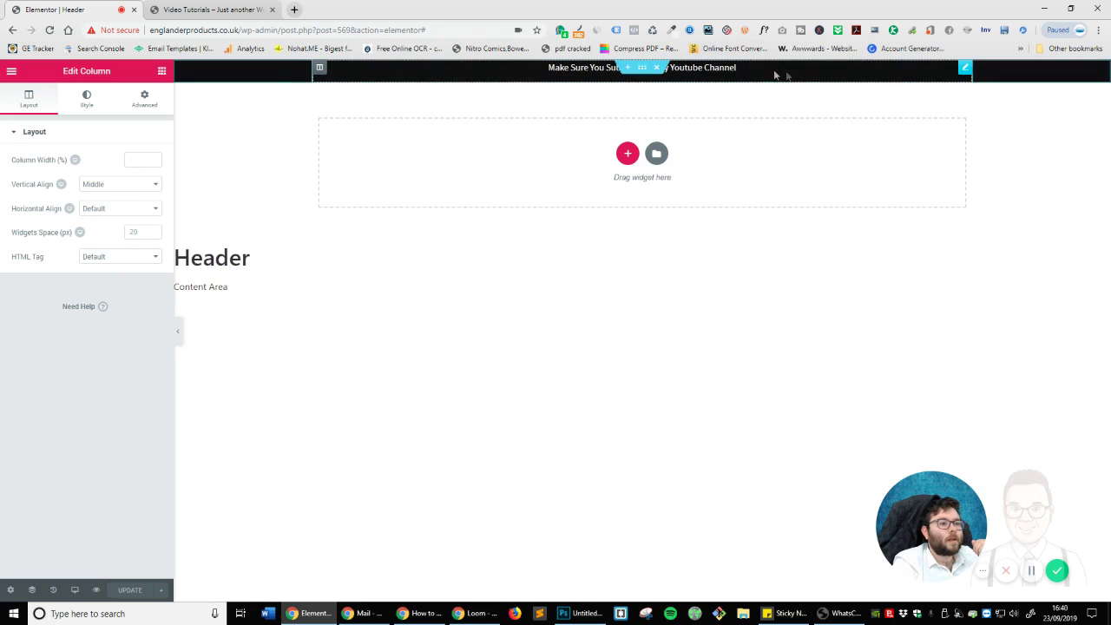
Set the header section's Columns Gap to No Gap and update the template.
right_click(260, 76)
click(312, 82)
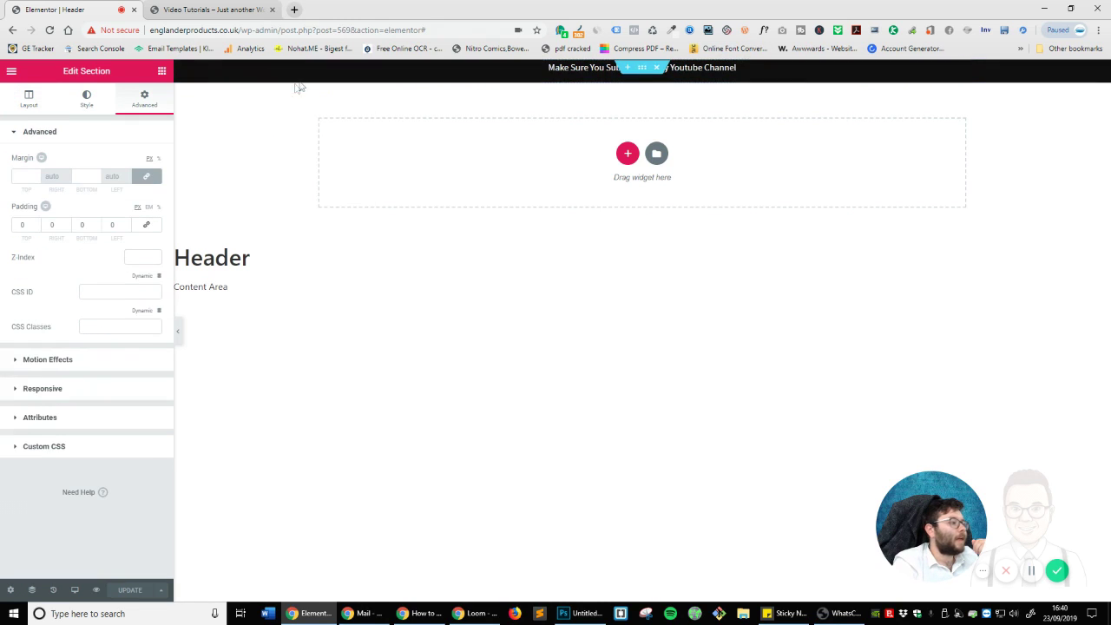
click(33, 99)
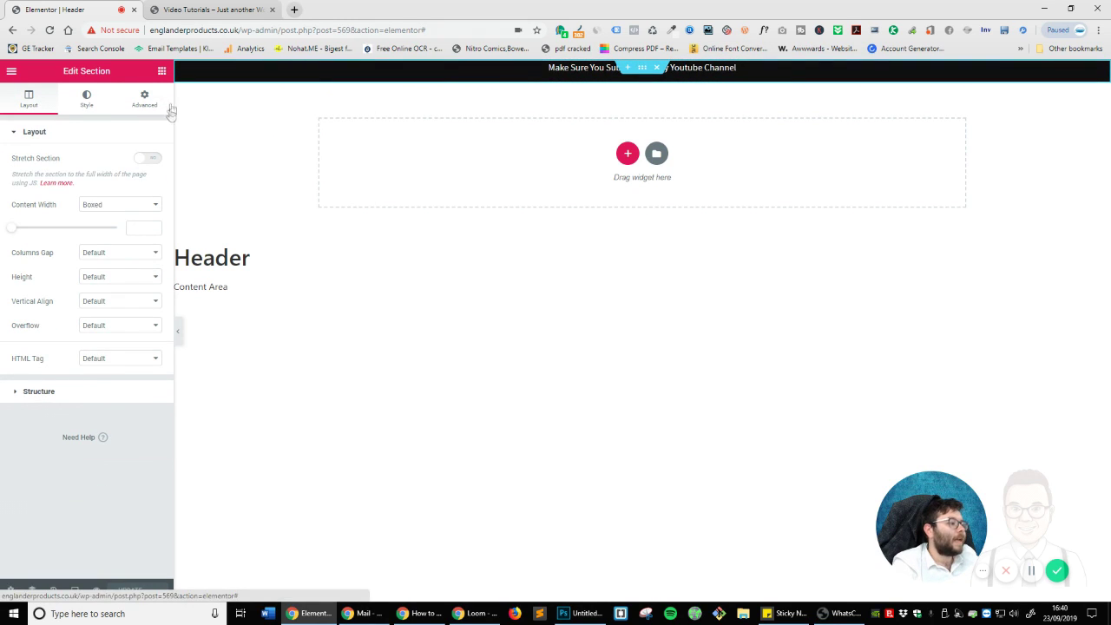
click(110, 253)
click(95, 276)
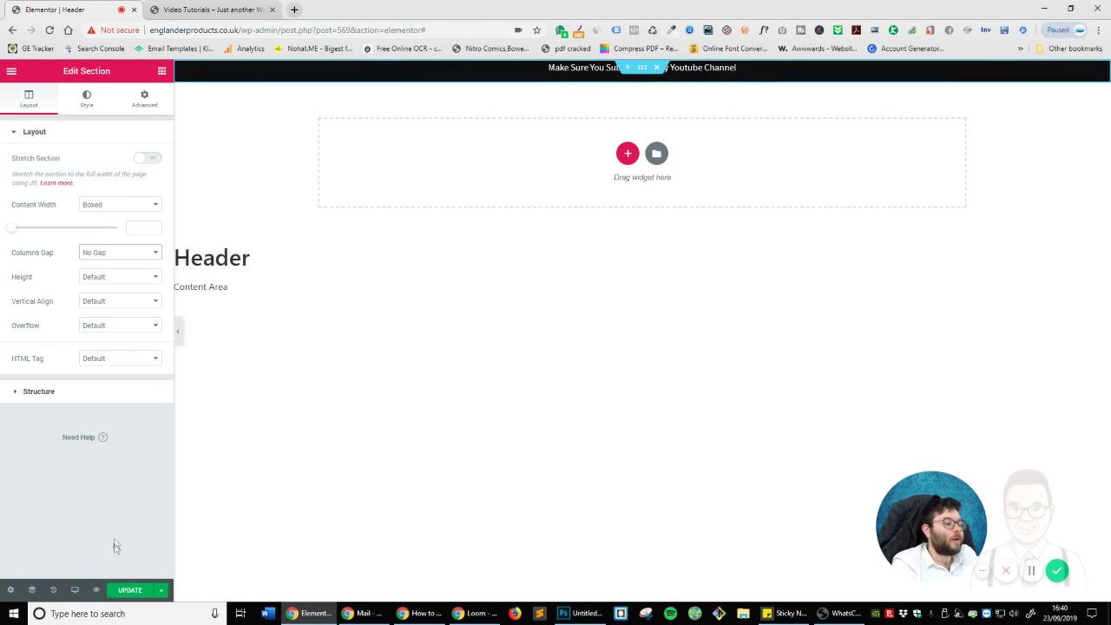
click(126, 591)
Reload the live site to check the header, then return to the editor.
click(204, 9)
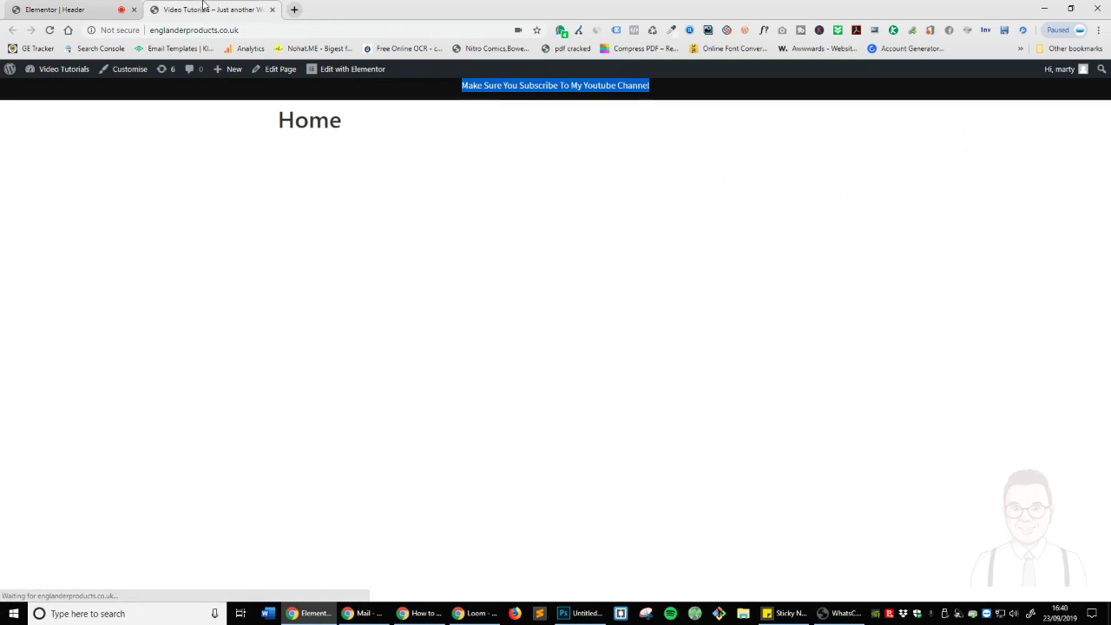
click(50, 29)
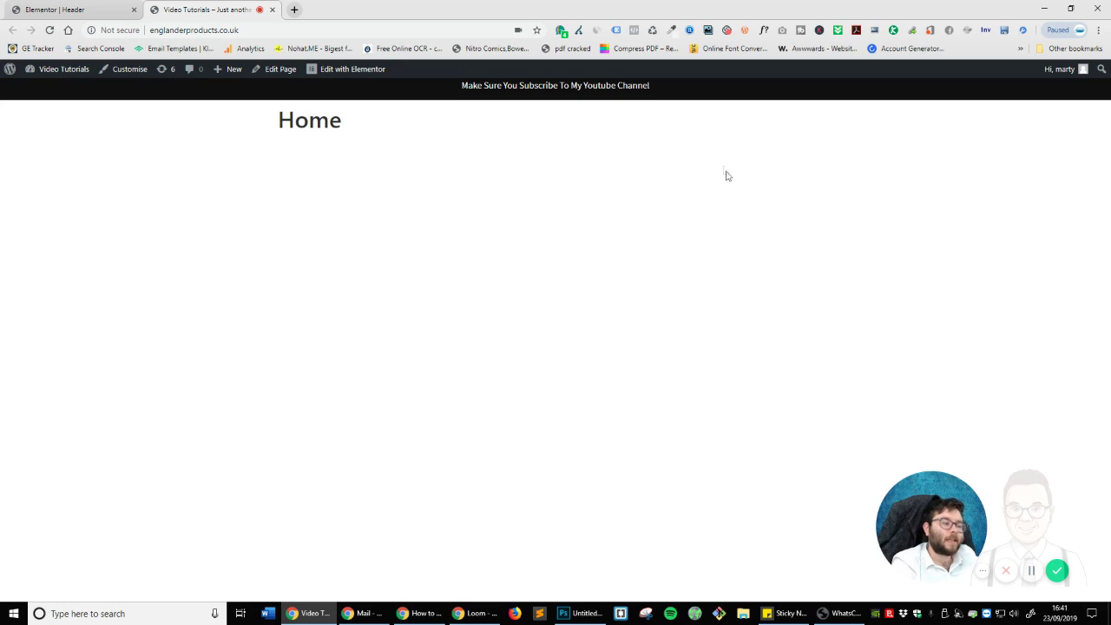
key(ctrl+1)
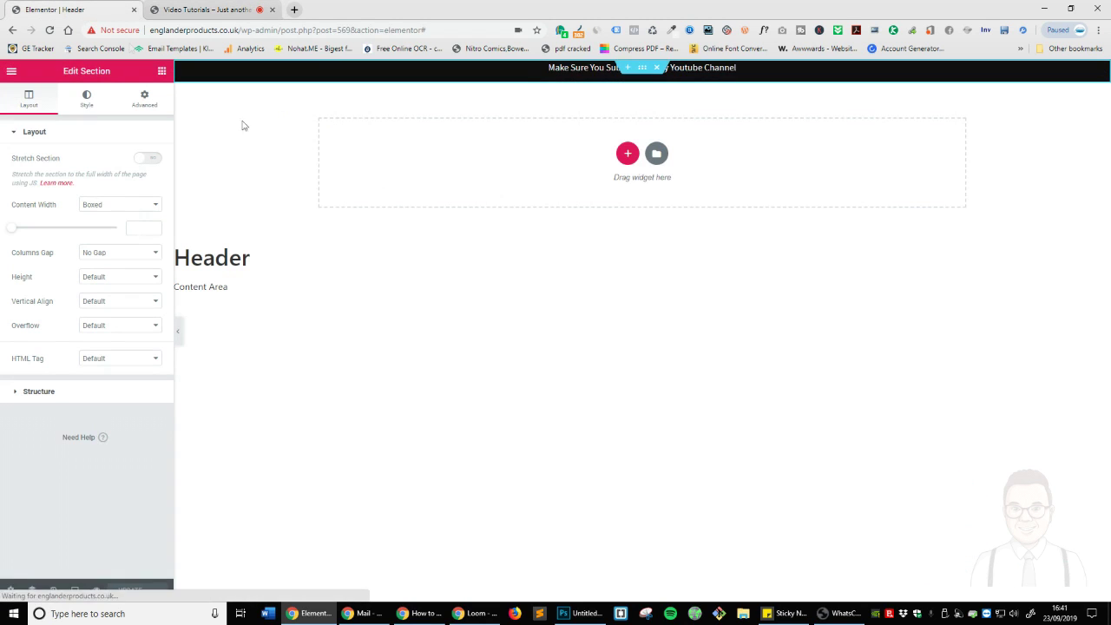
Insert a two-column section and search the widgets panel for 'logo'.
click(628, 154)
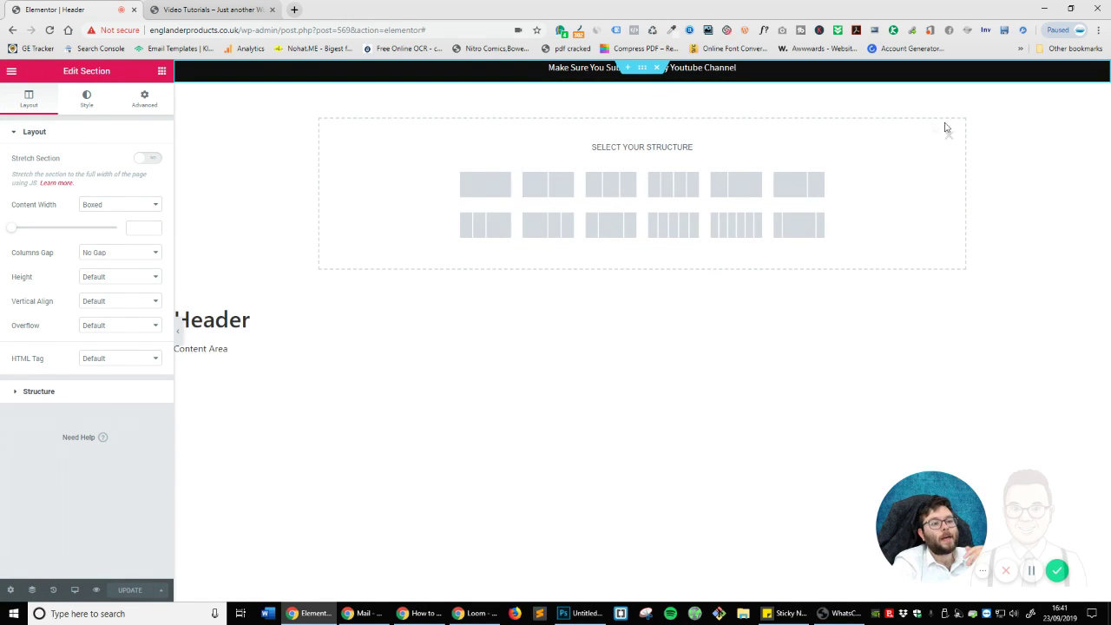
click(948, 131)
click(627, 154)
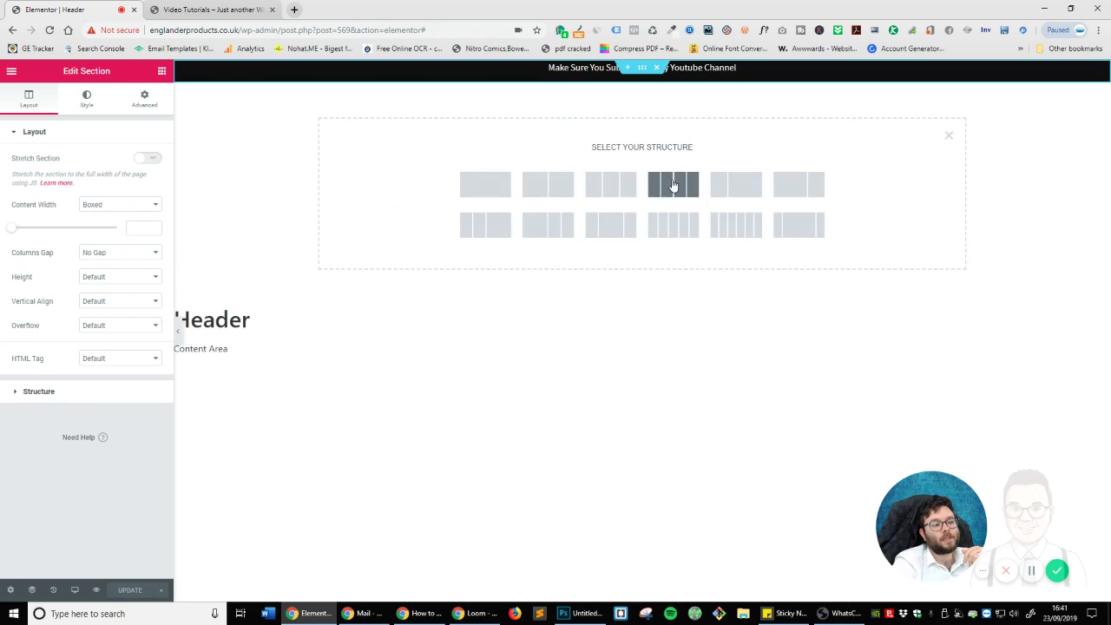
click(544, 191)
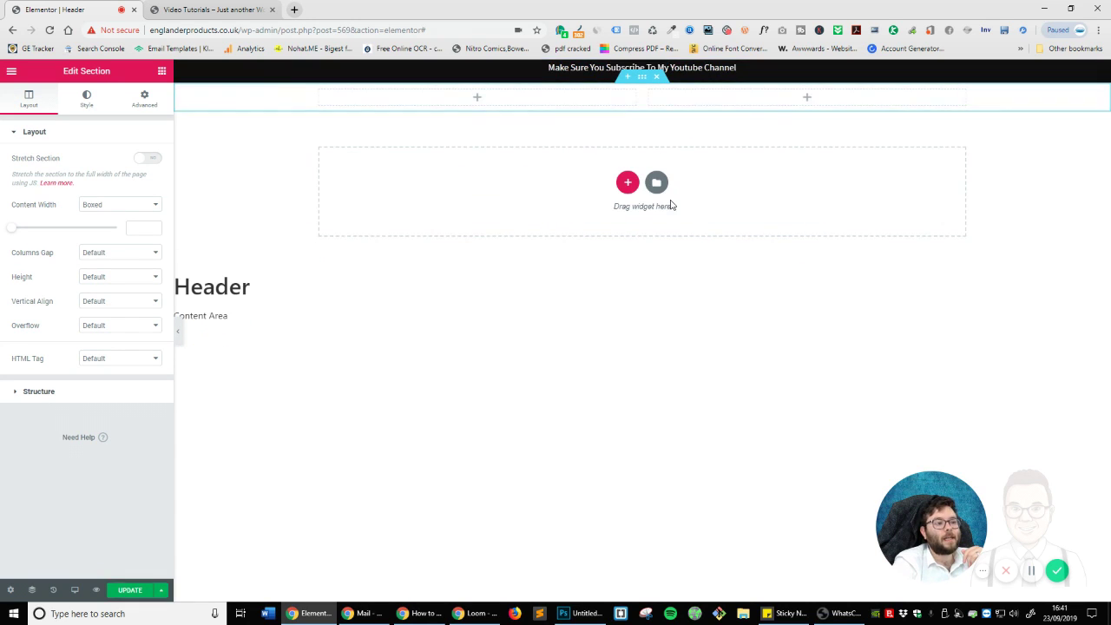
click(161, 71)
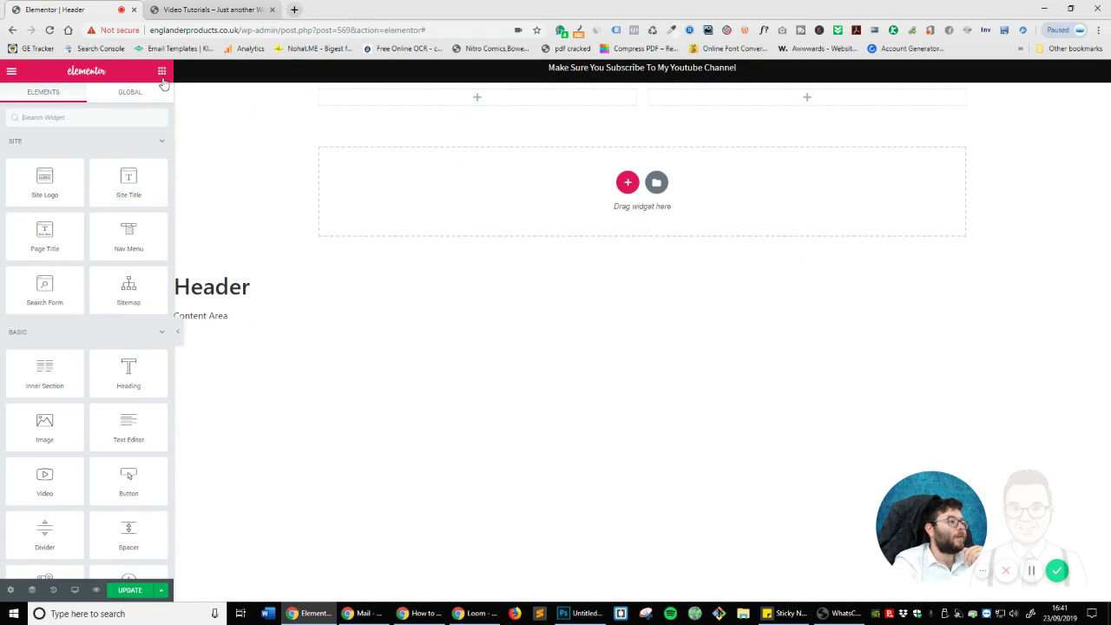
click(88, 118)
text(logo)
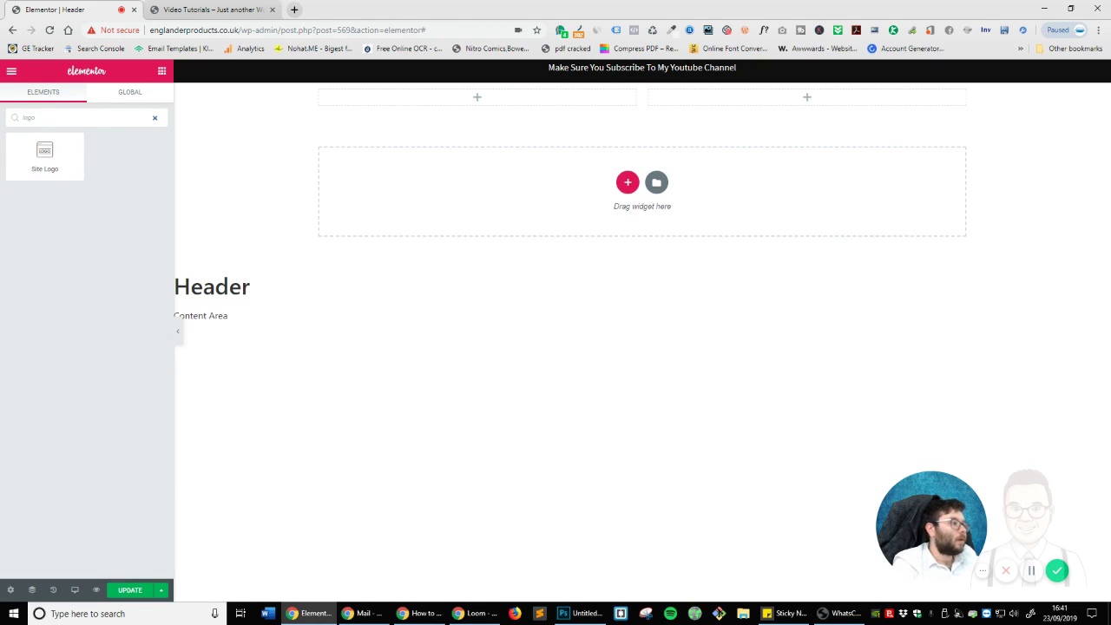
click(21, 76)
Open Exit to Dashboard in a new browser tab and switch to it.
right_click(83, 372)
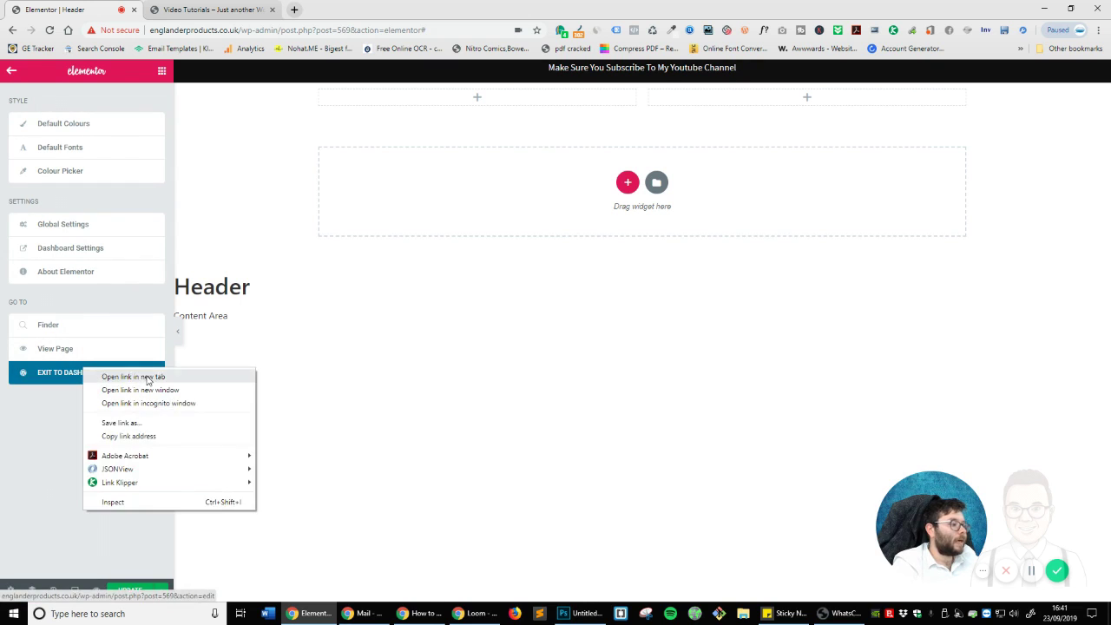
click(113, 375)
click(347, 10)
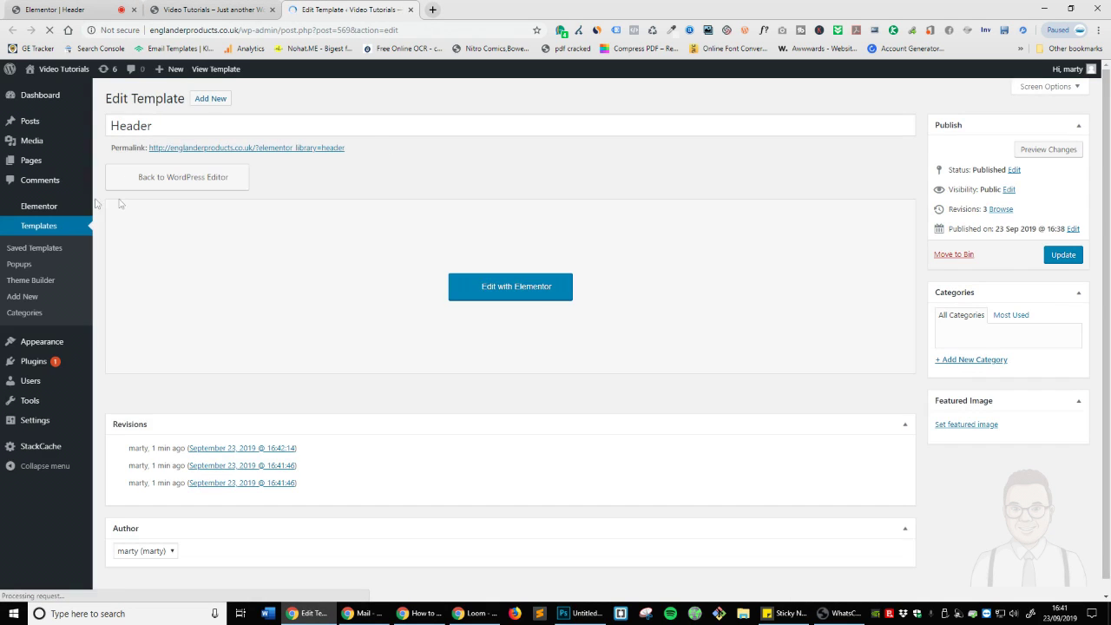
Set mapmaster.png as the Site Identity logo without cropping, and publish.
mouse_move(48, 342)
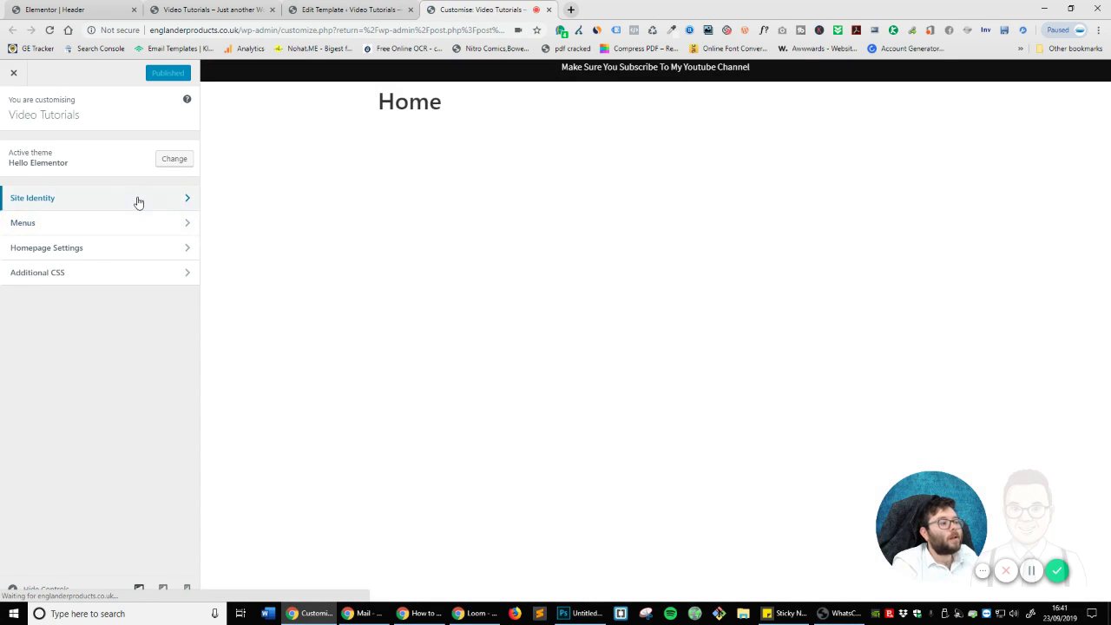
click(137, 199)
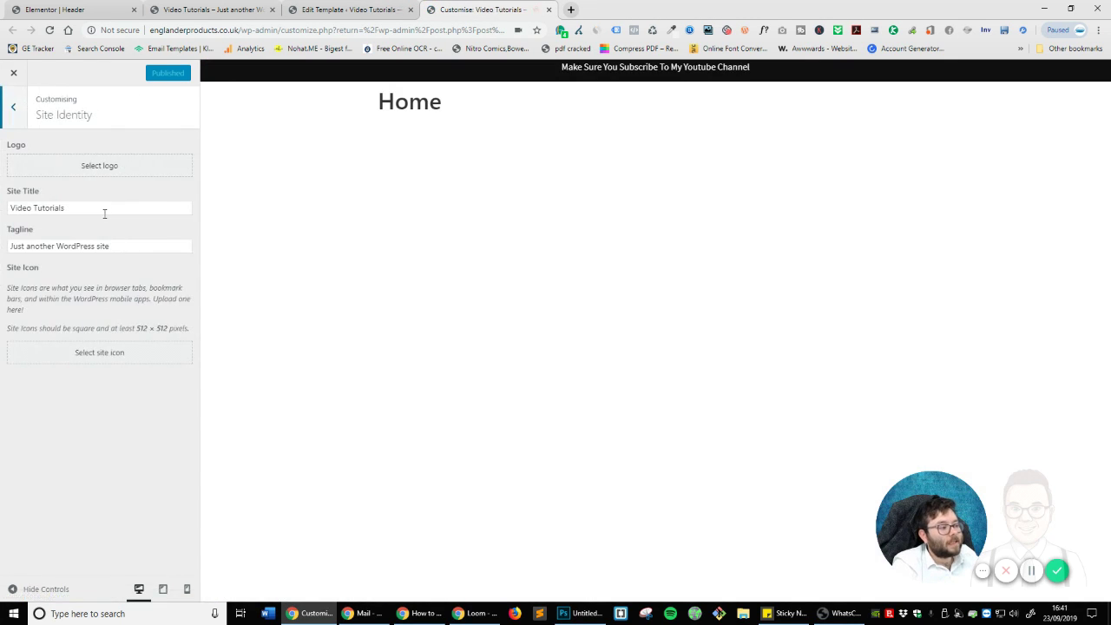
click(102, 167)
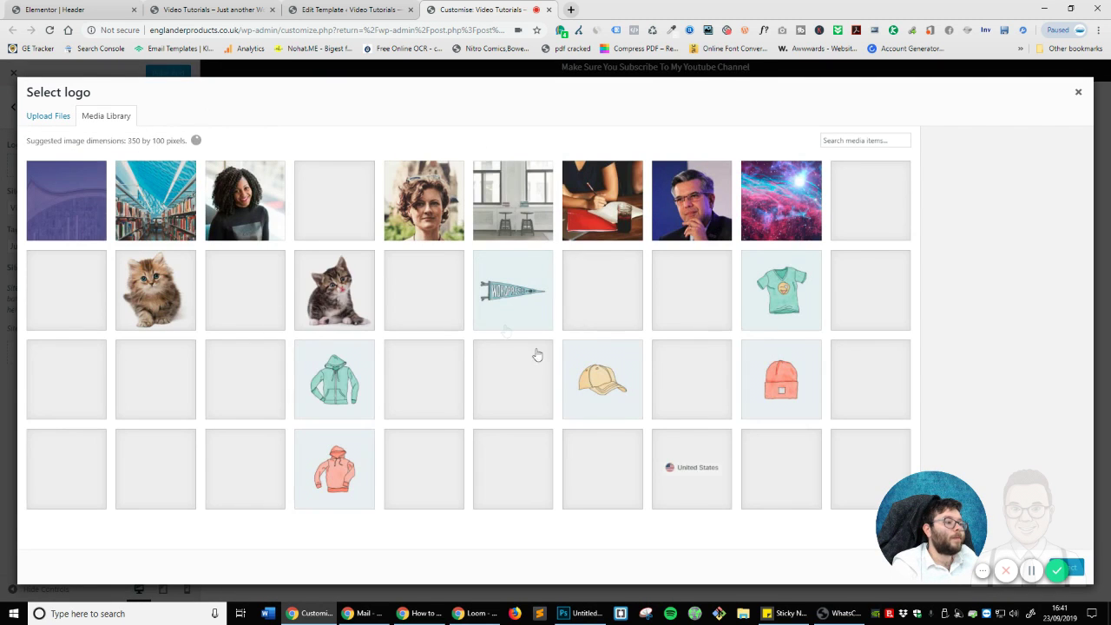
scroll(521, 295, down, 1)
scroll(516, 260, down, 4)
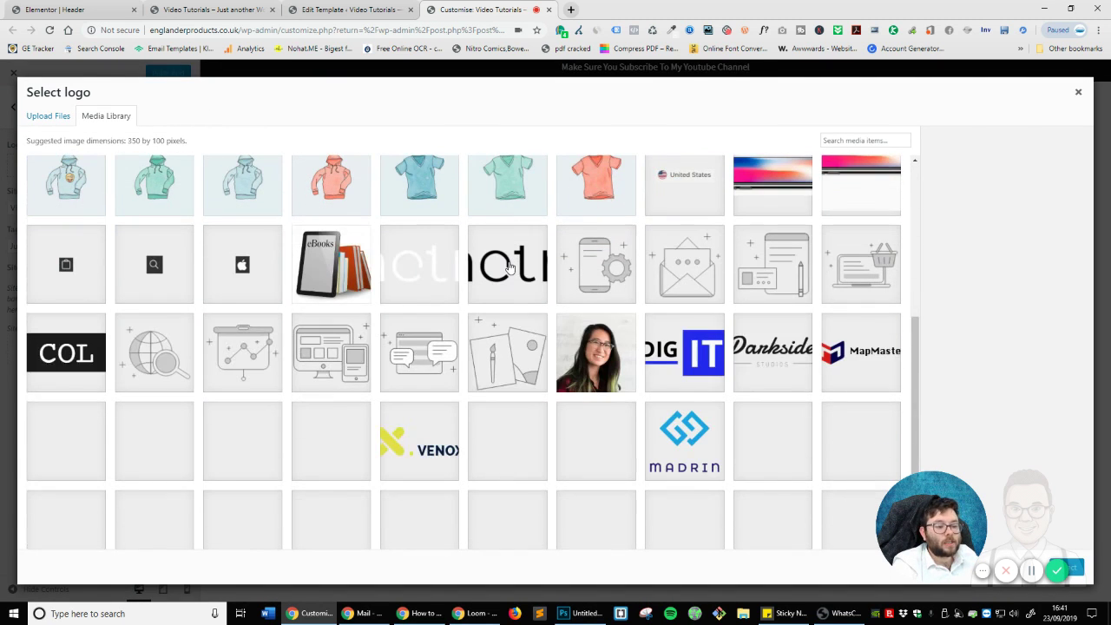
click(847, 354)
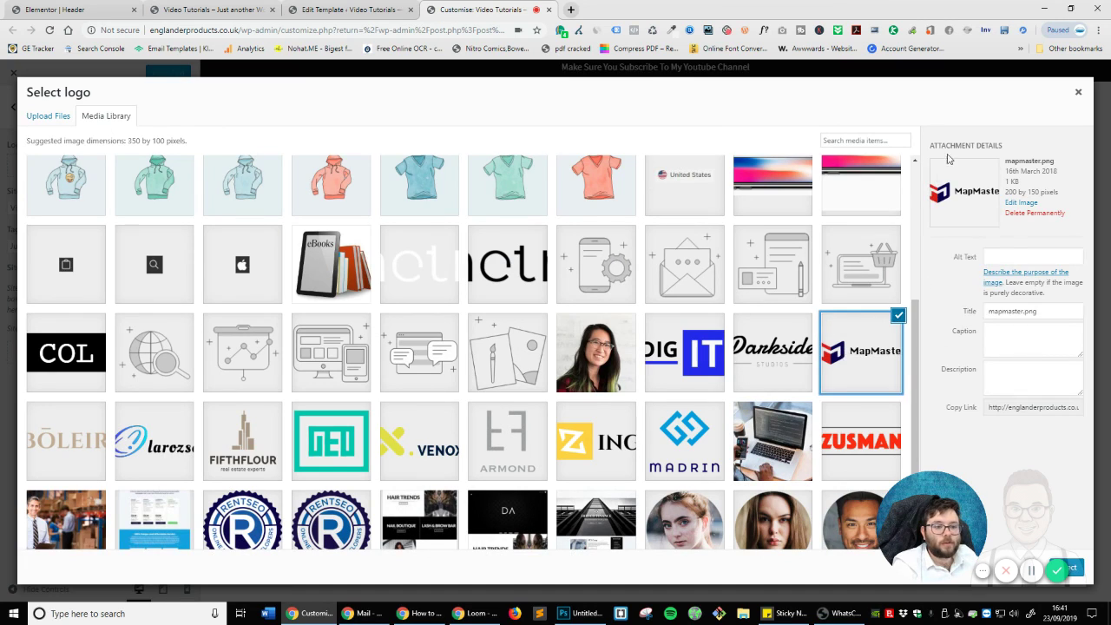
click(1077, 569)
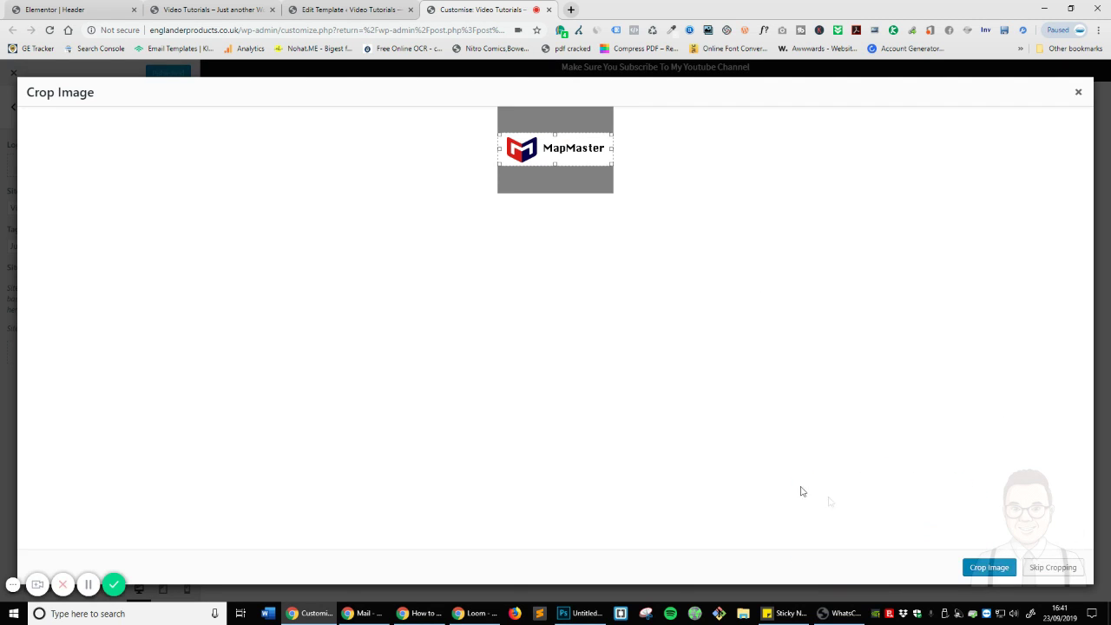
click(1043, 570)
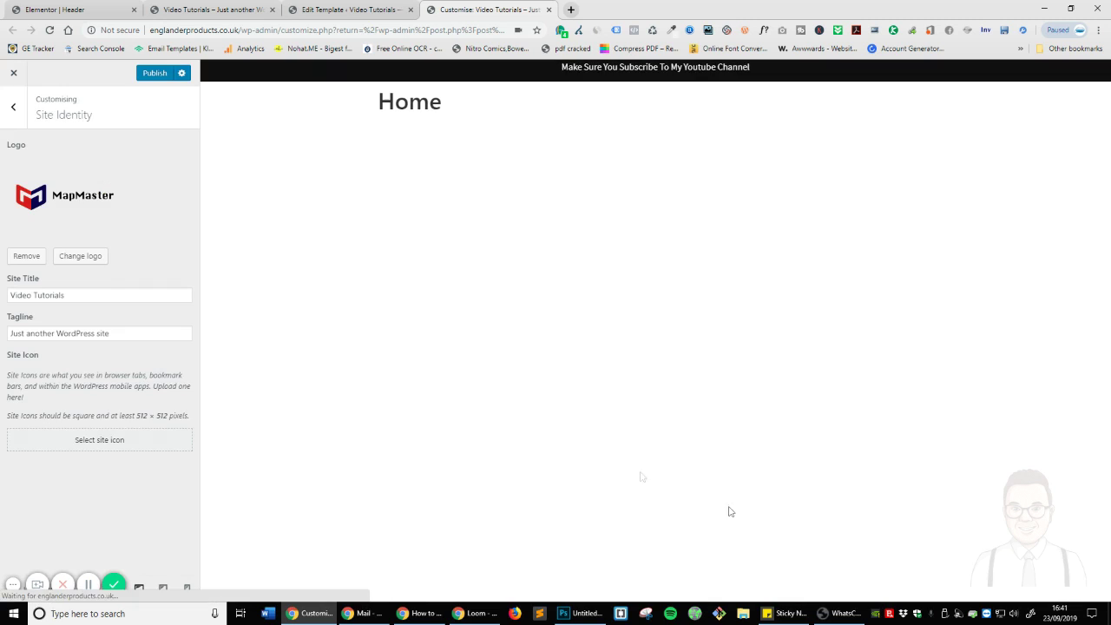
click(155, 73)
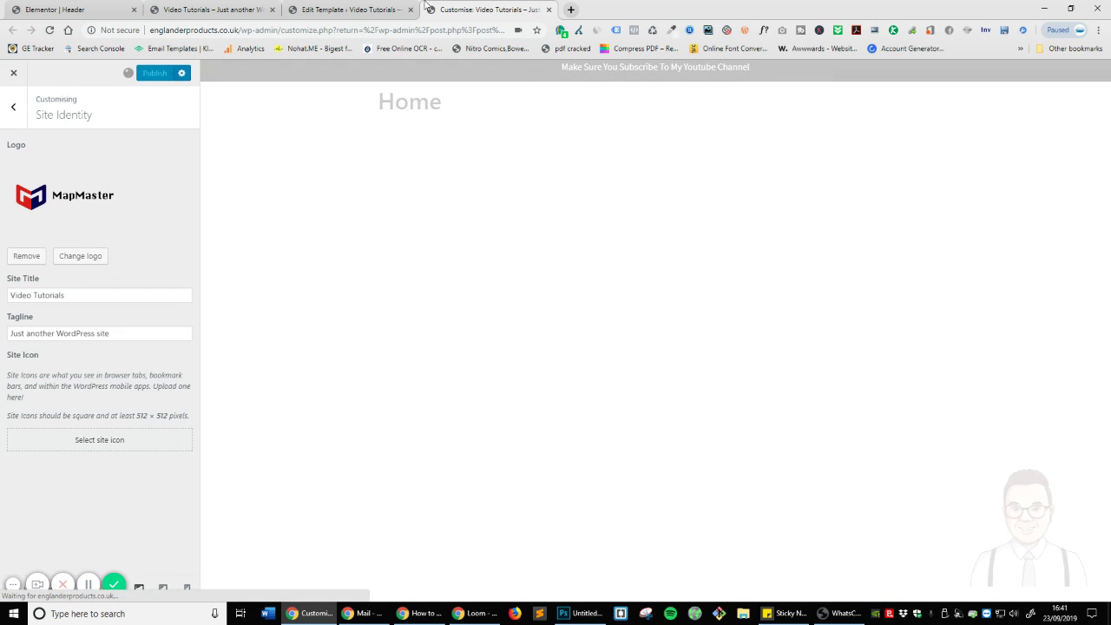
click(350, 10)
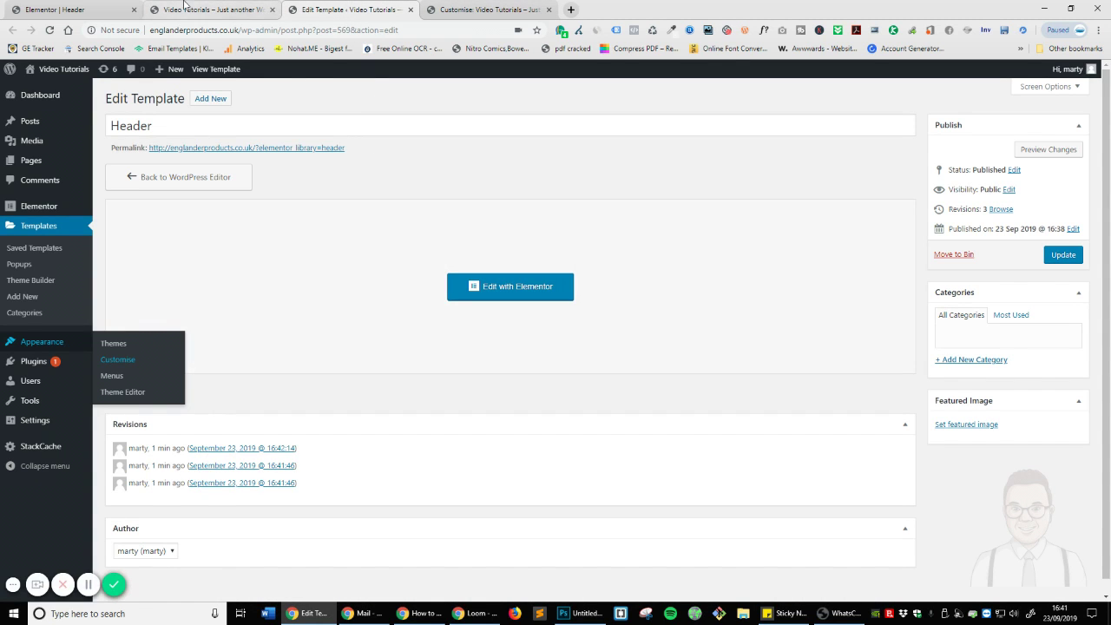
Drop a Site Logo widget into the left column, delete it, then search widgets for 'image'.
key(ctrl+1)
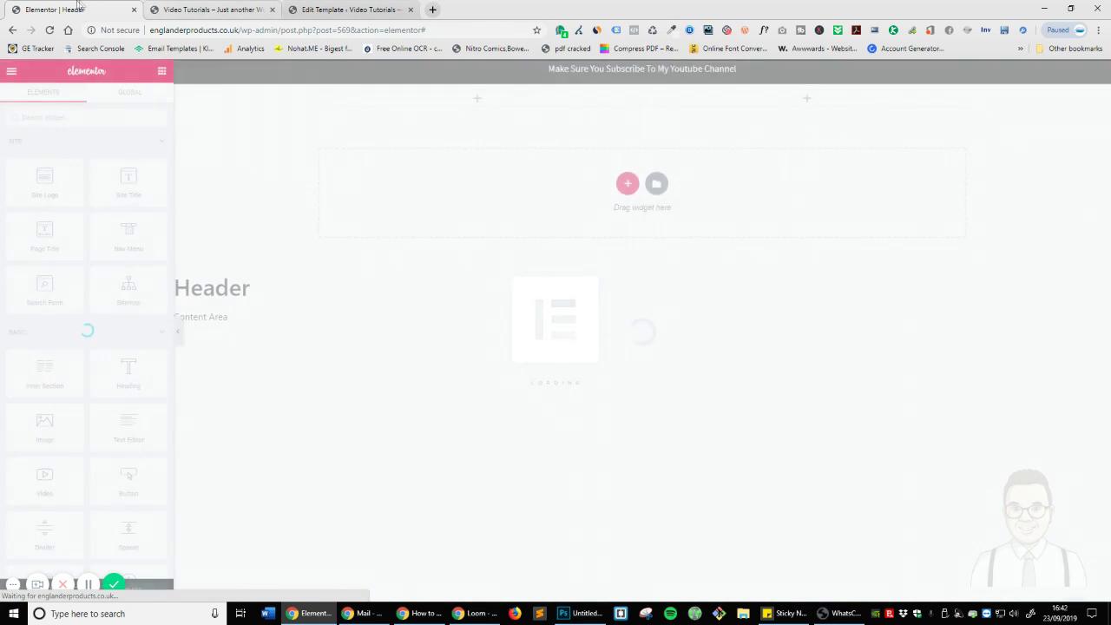
drag(42, 181, 473, 95)
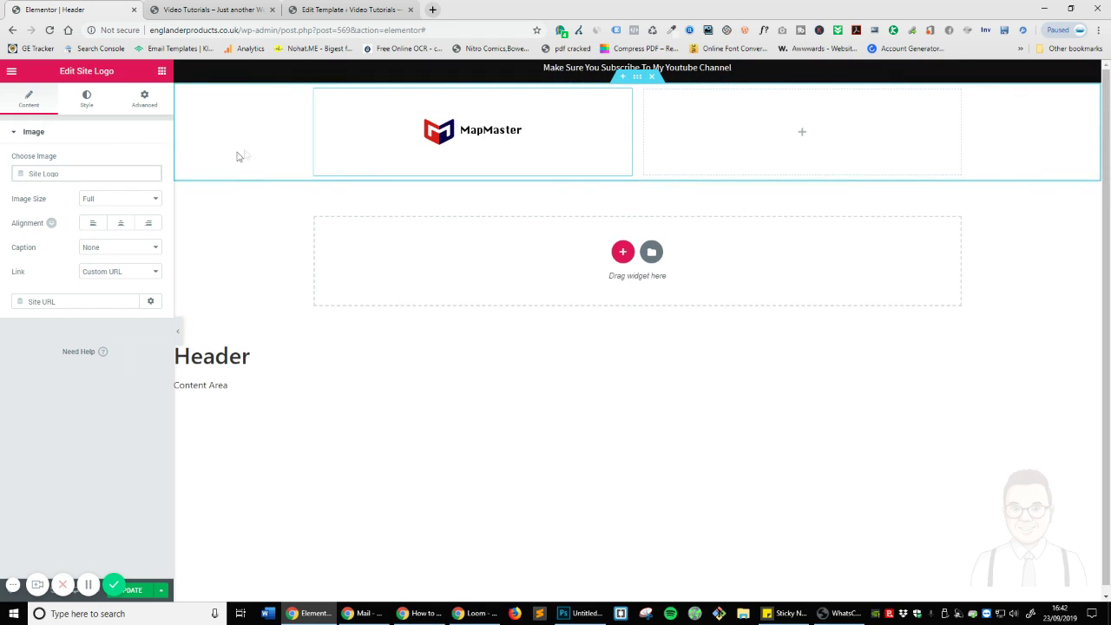
right_click(415, 137)
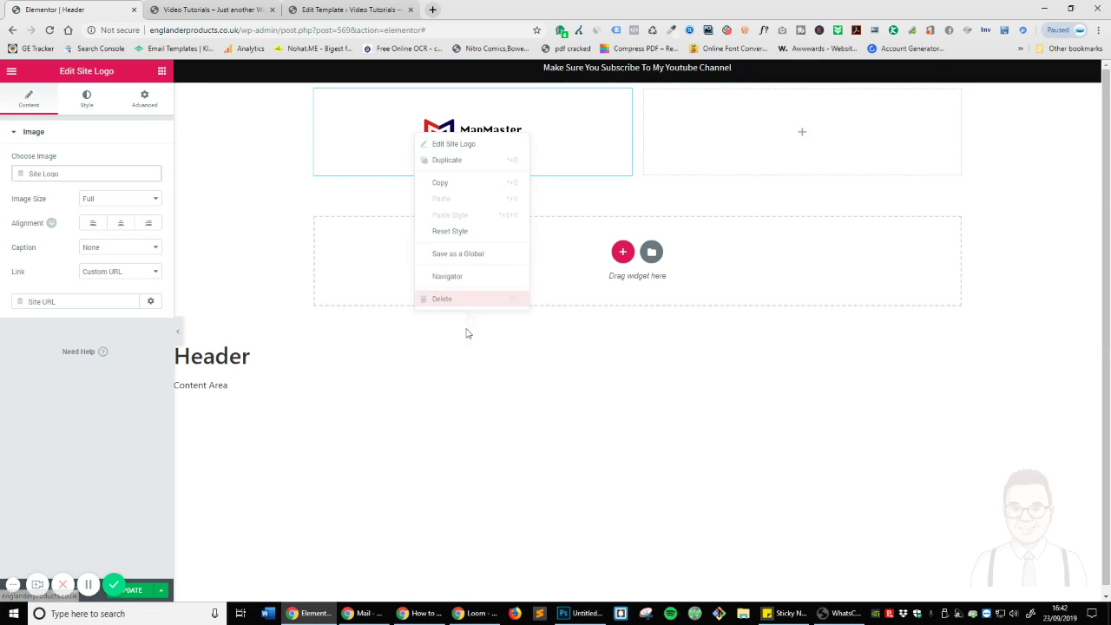
click(421, 301)
click(102, 118)
Place an Image widget in the left header column showing the metro logo.
text(image)
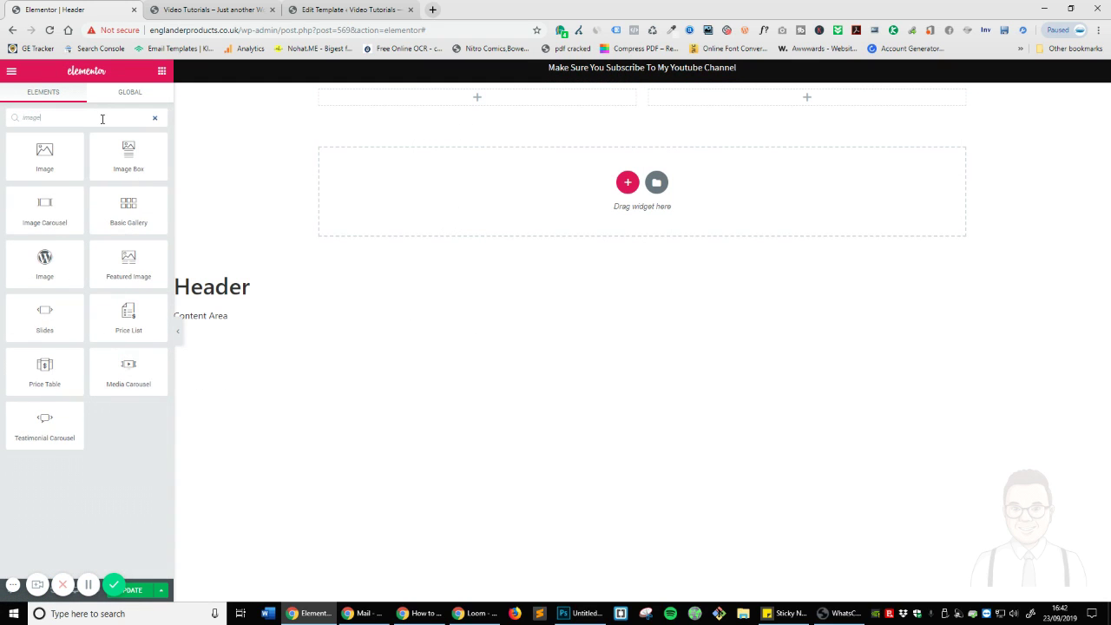
drag(44, 157, 519, 114)
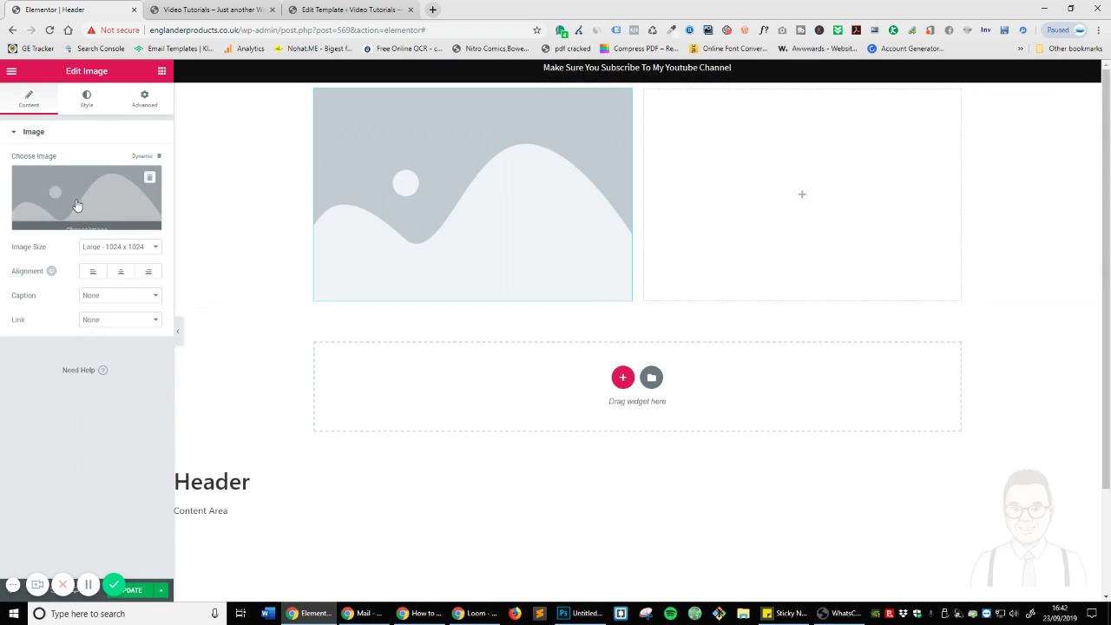
click(437, 288)
double_click(521, 330)
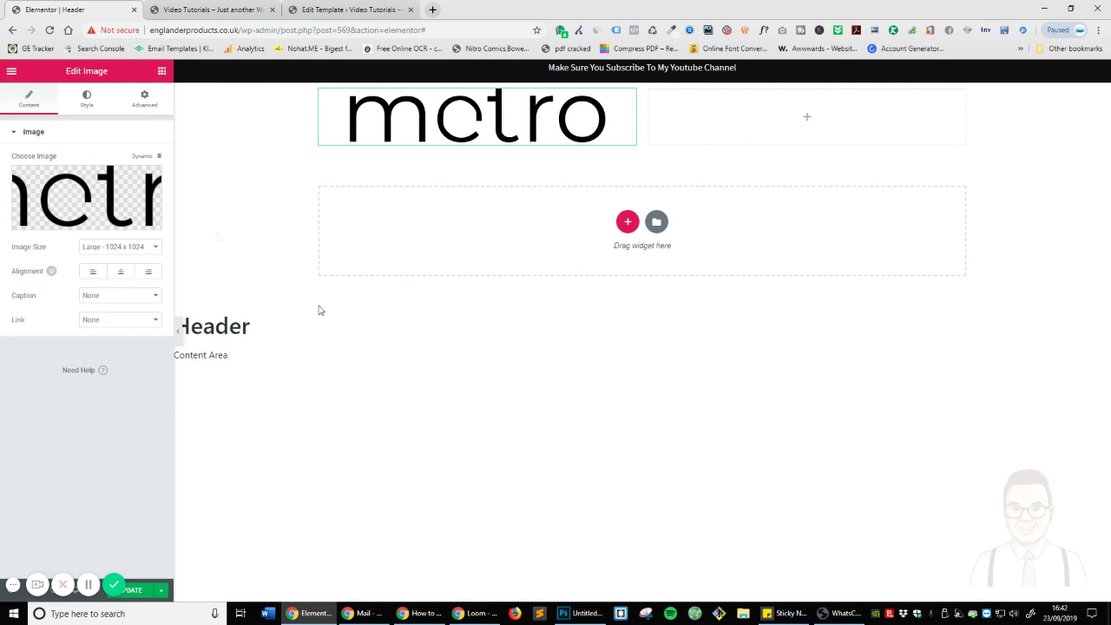
Set the logo width to 43, align it left, and narrow the left column.
click(94, 100)
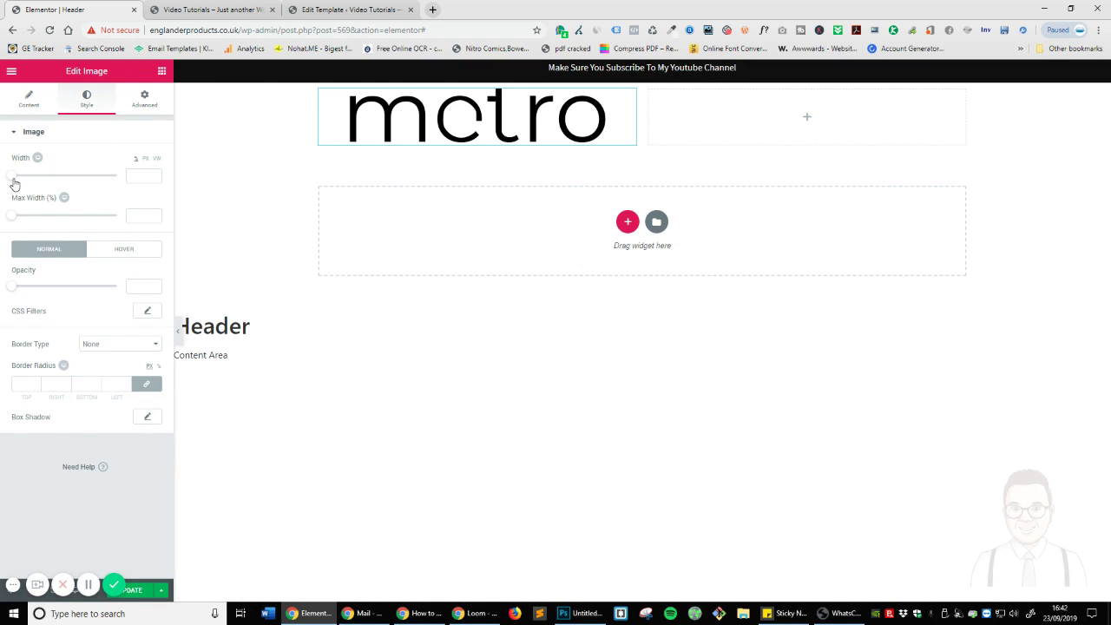
drag(14, 184, 59, 187)
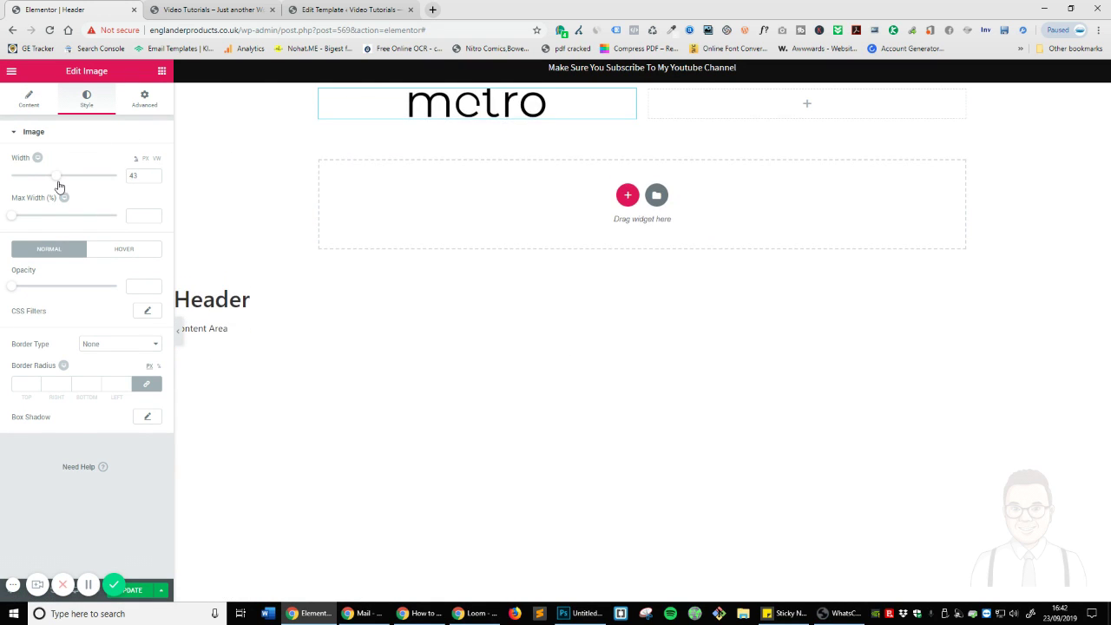
click(29, 100)
click(93, 271)
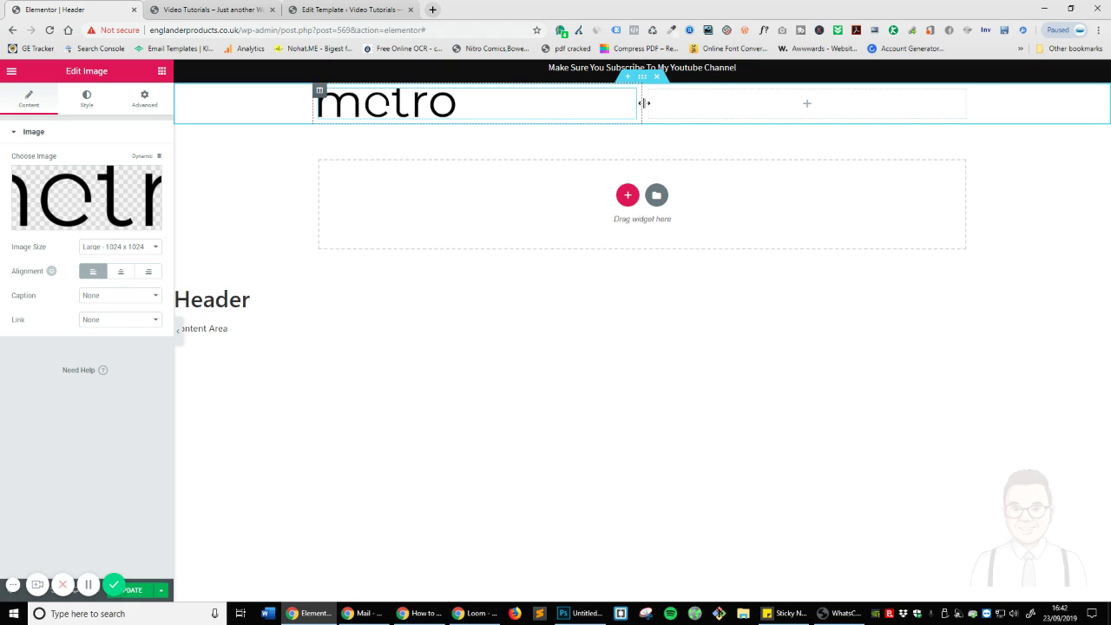
drag(643, 104, 558, 123)
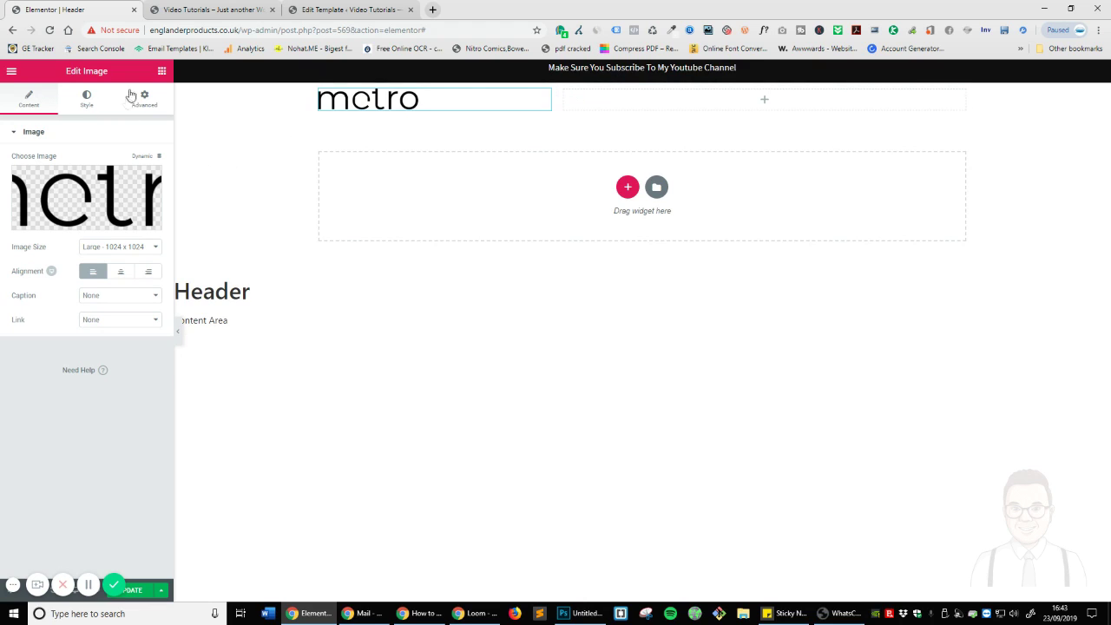
click(157, 74)
Find the Nav Menu widget via a 'menu' search and place it in the right column, showing Menu 1–5.
click(141, 113)
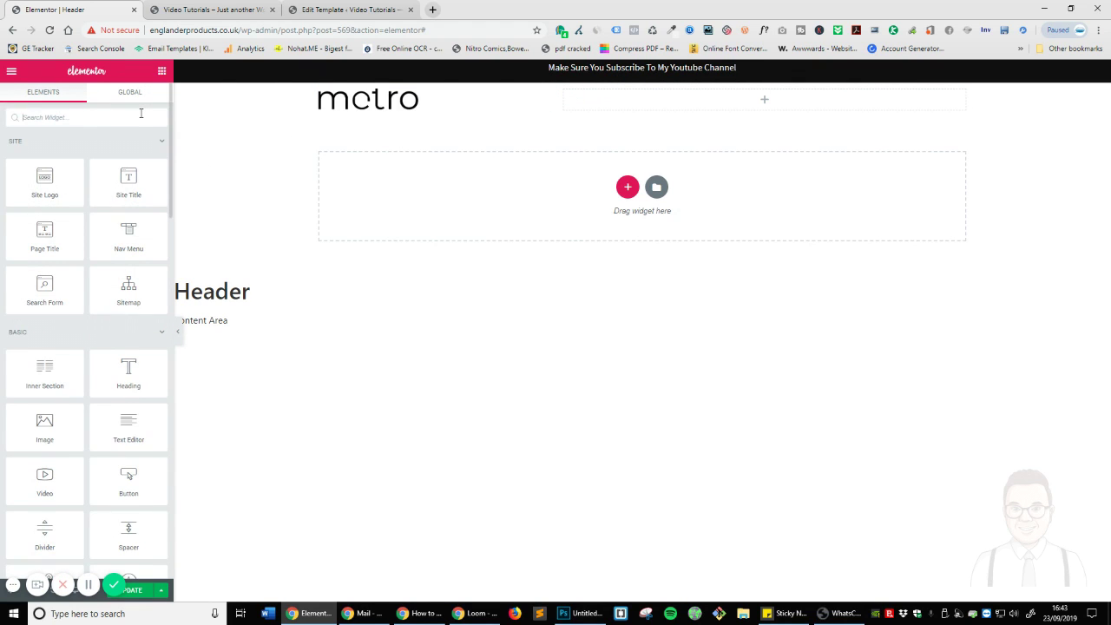
text(menu)
key(BackSpace)
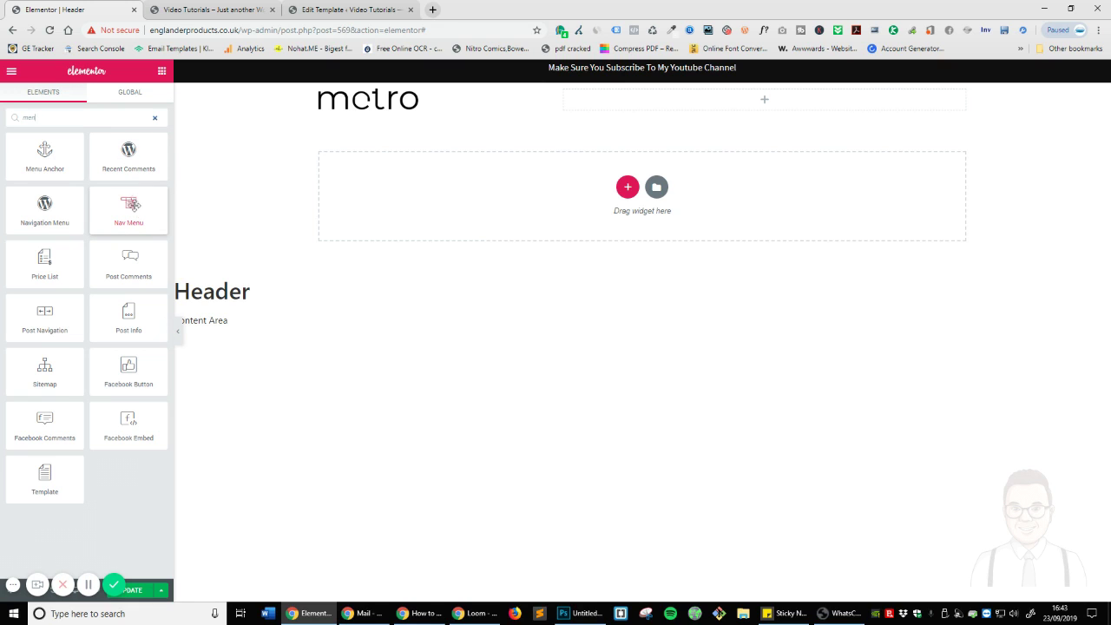
drag(125, 208, 667, 95)
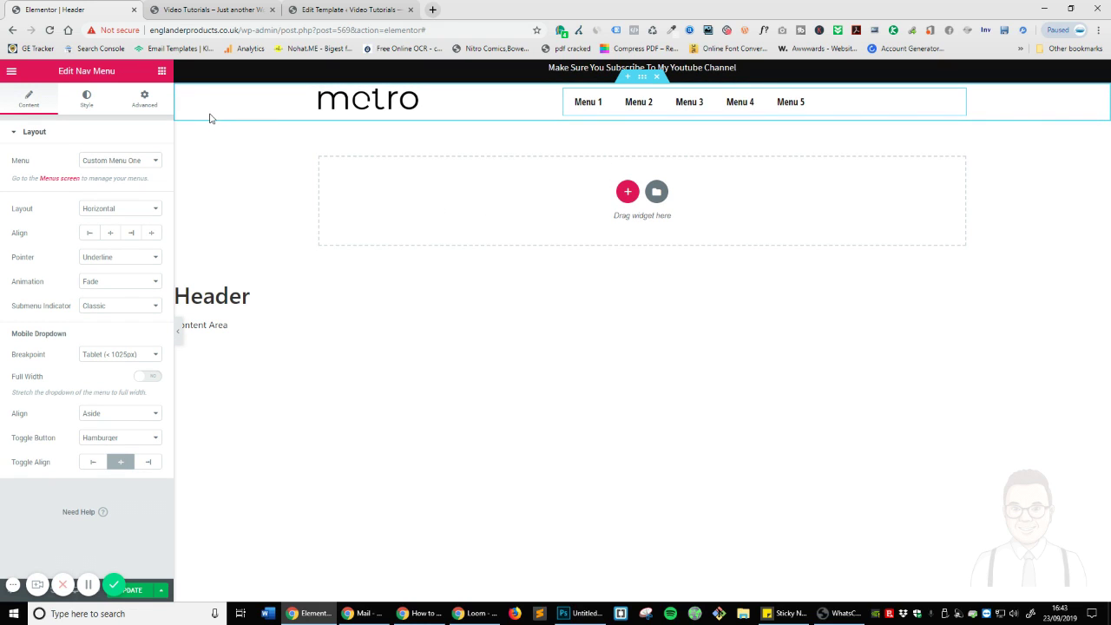
click(348, 10)
mouse_move(41, 342)
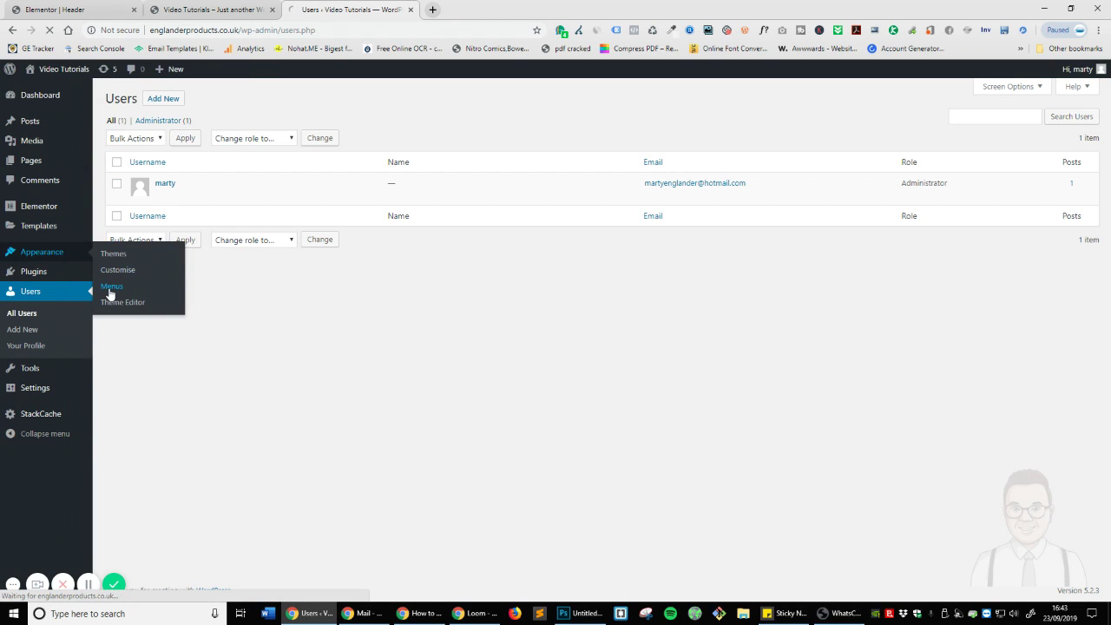
Confirm Custom Menu One's five custom links on the Menus page, then return to the header editor.
click(112, 286)
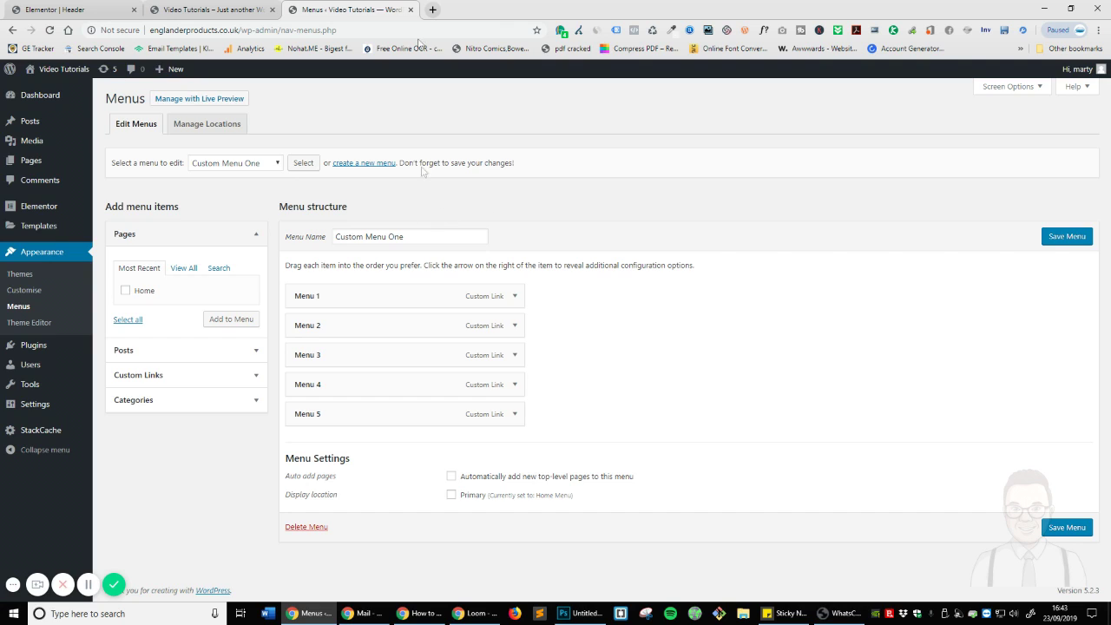
click(224, 8)
click(109, 9)
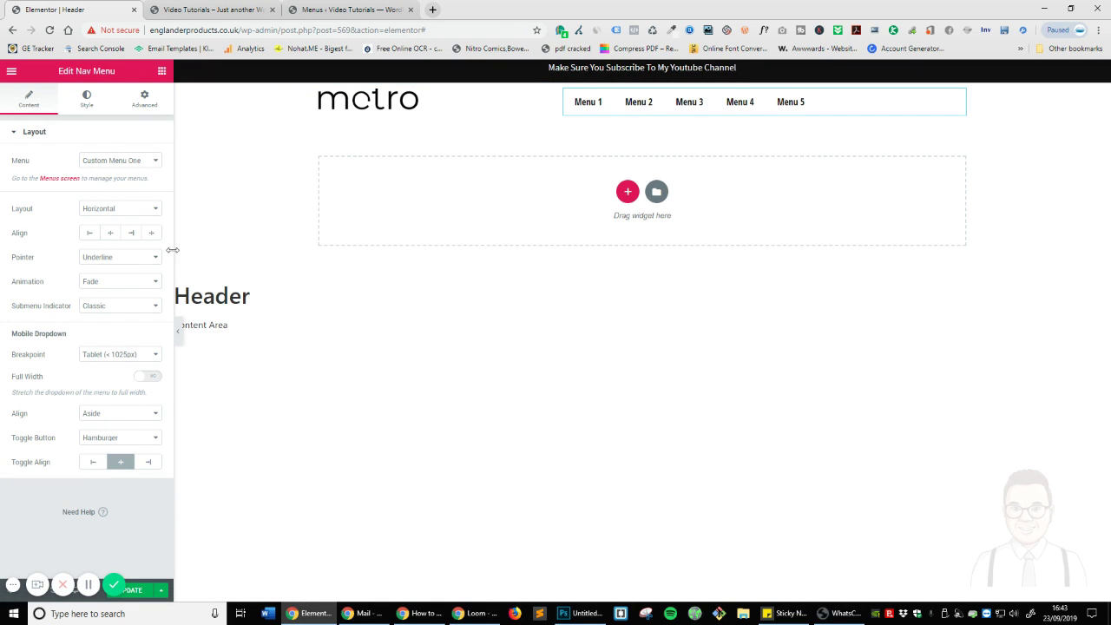
Align the Nav Menu items right and switch the preview to Mobile.
click(132, 233)
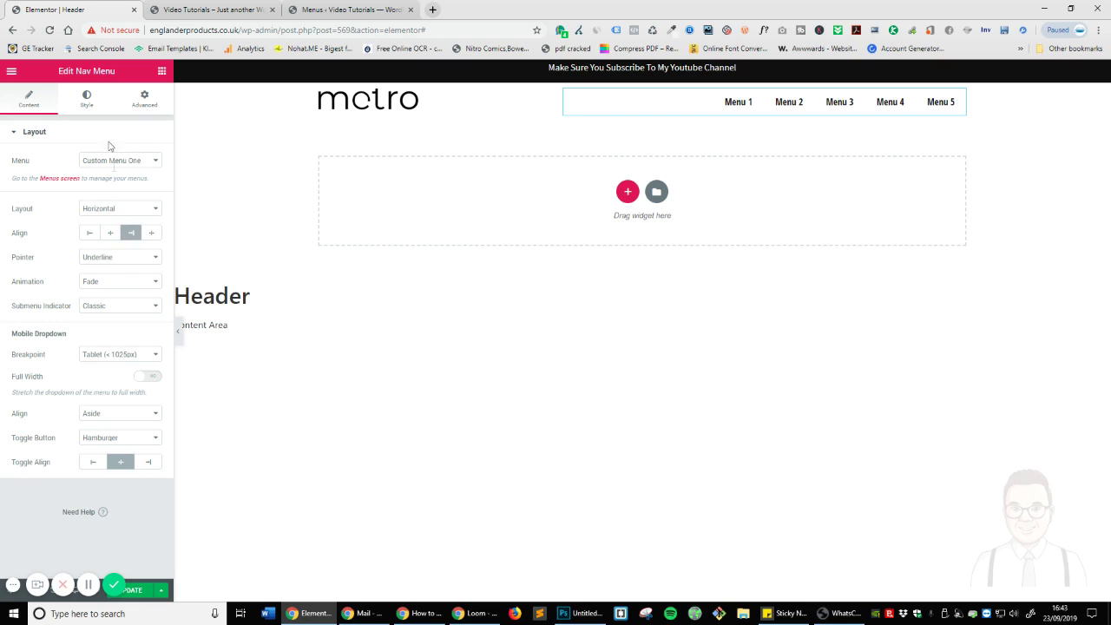
click(75, 590)
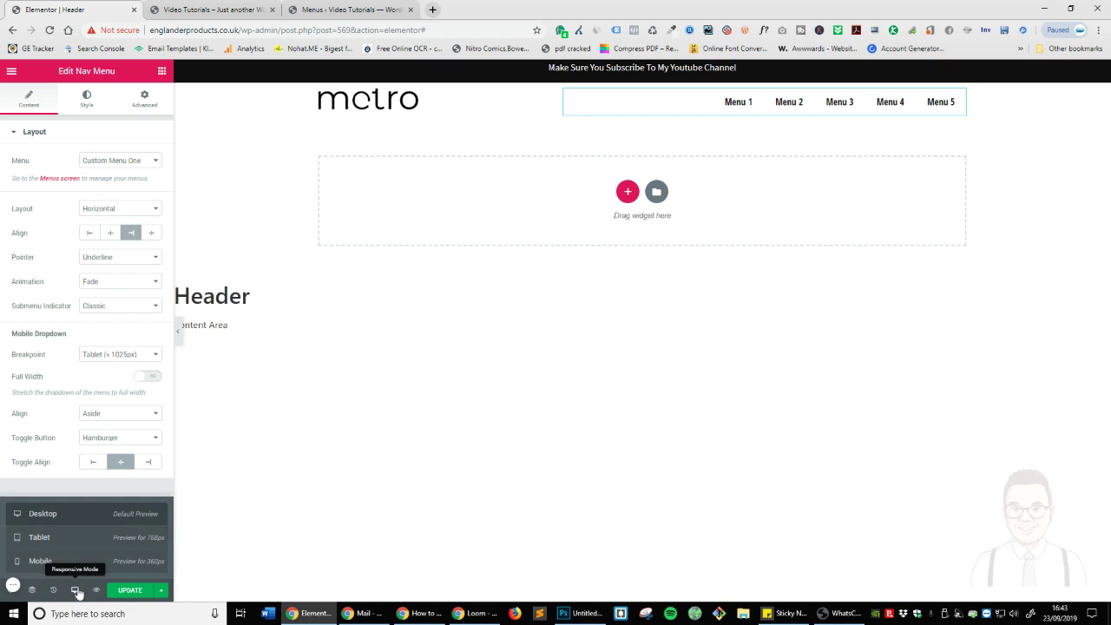
click(69, 564)
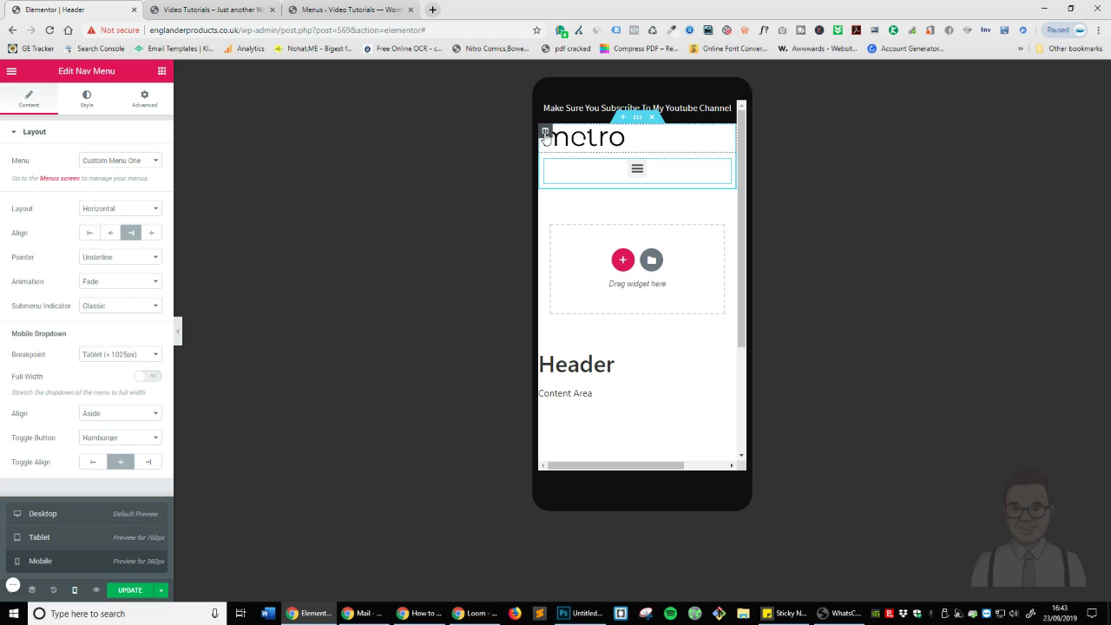
Set the logo column's mobile Column Width to 50.
click(546, 131)
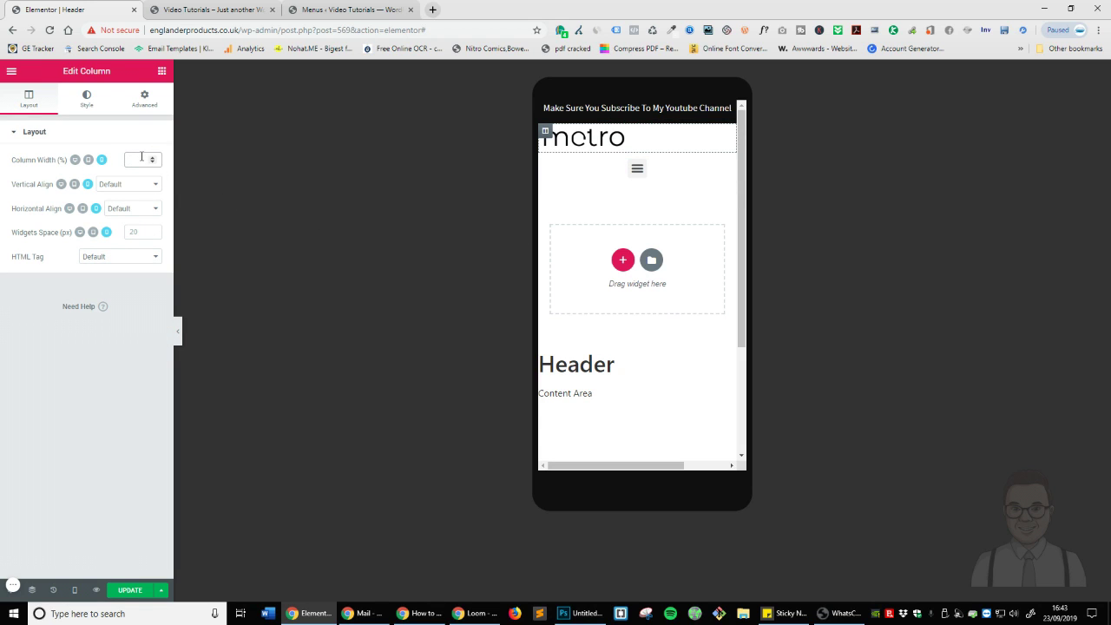
text(50)
key(BackSpace)
key(BackSpace)
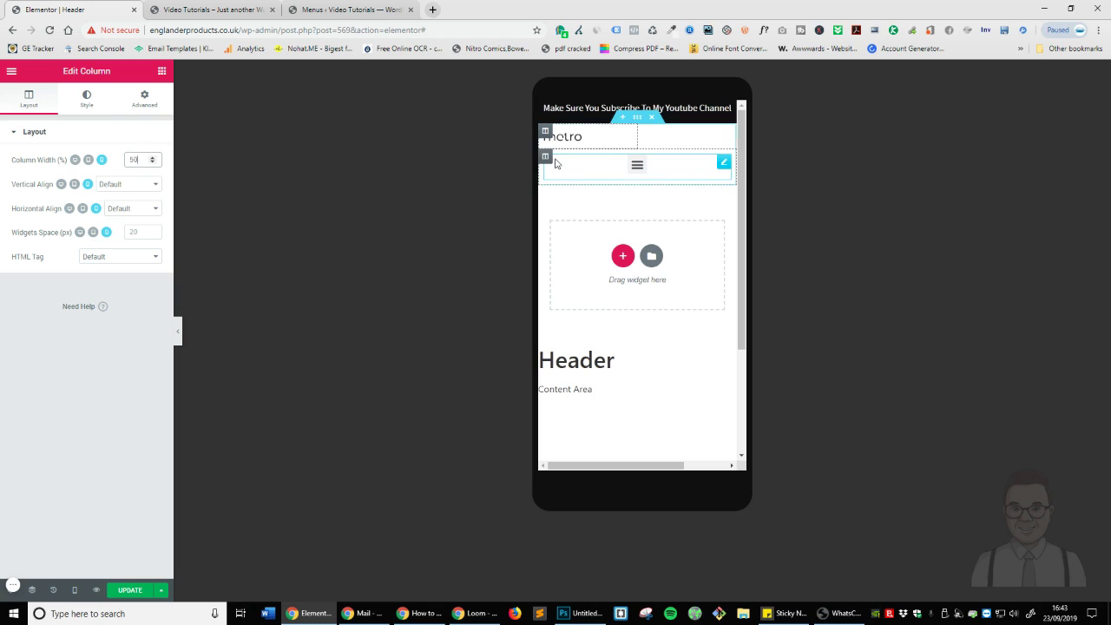
text(50)
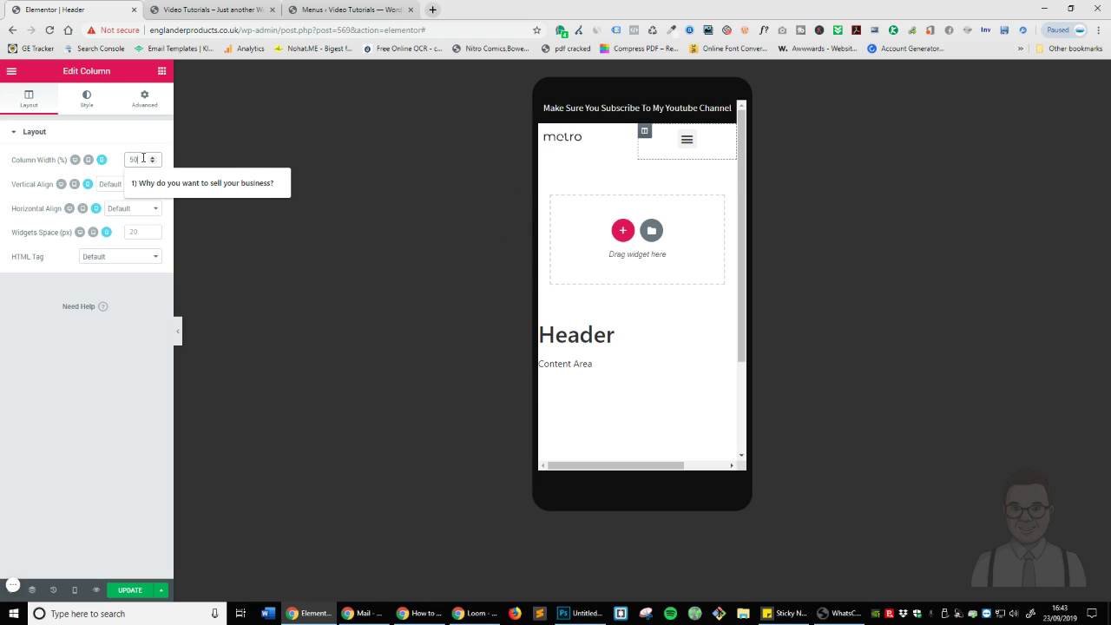
Centre the metro logo in its column and set its width to 100.
click(624, 149)
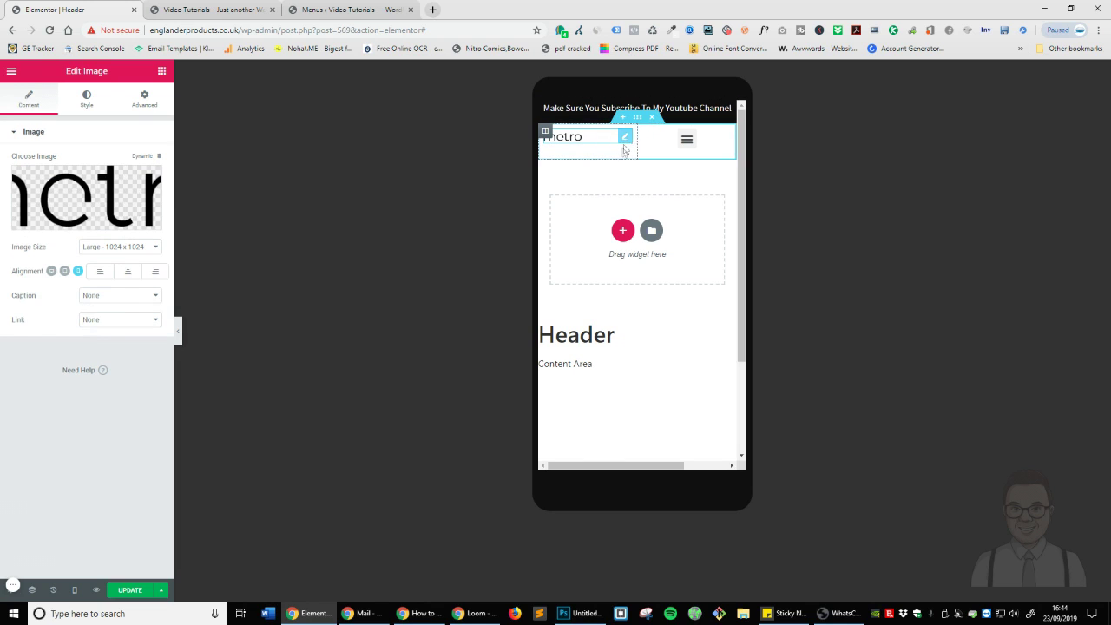
click(133, 276)
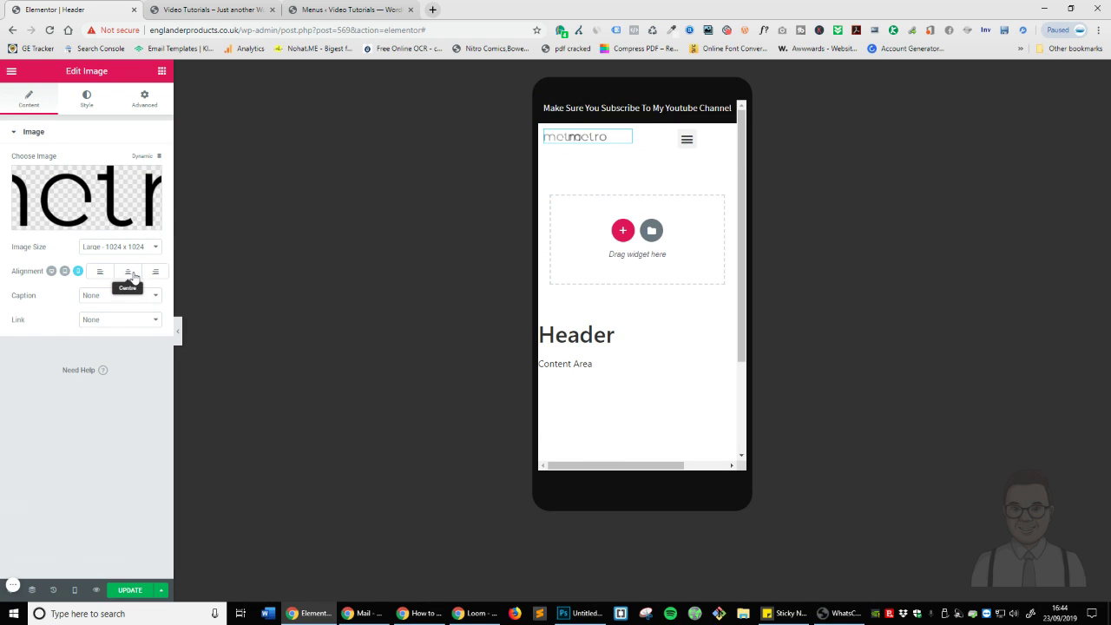
click(91, 103)
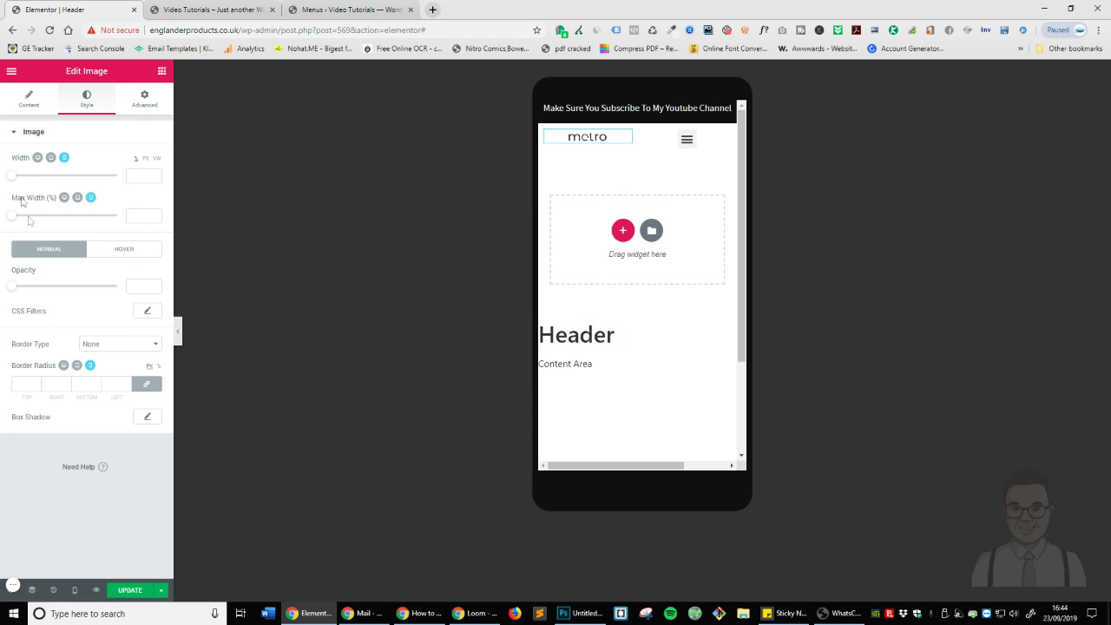
drag(14, 180, 147, 175)
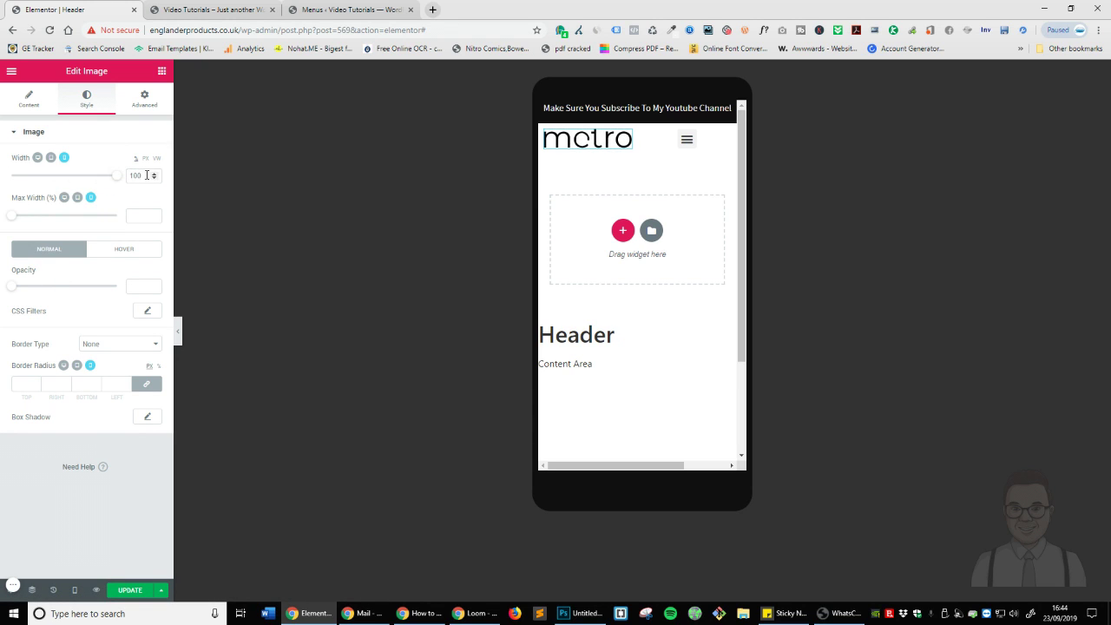
click(714, 148)
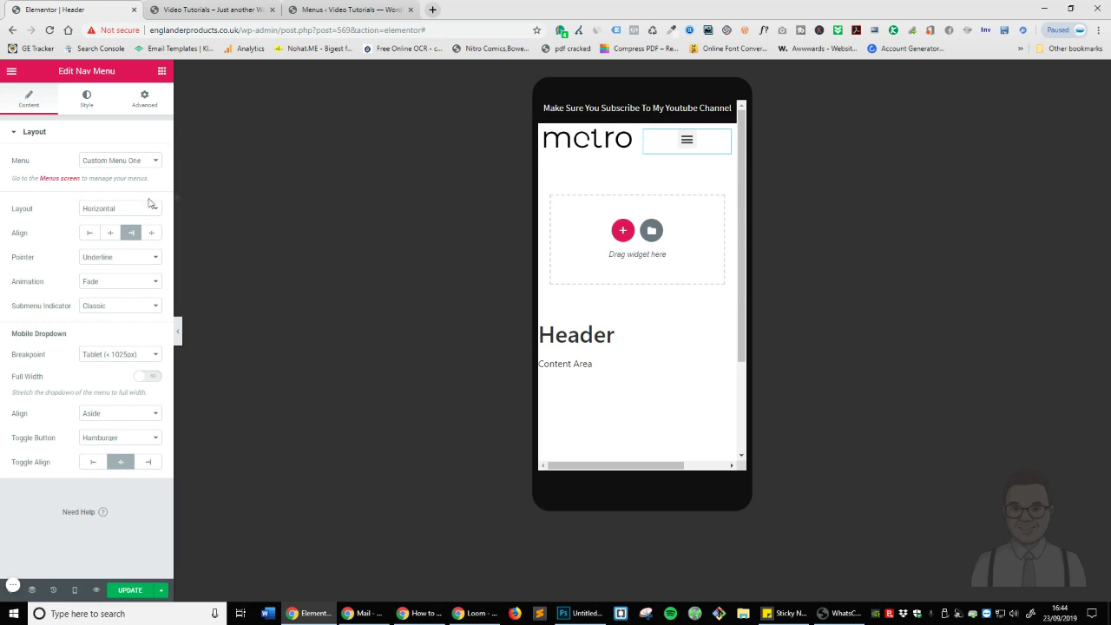
Keep the menu right-aligned, make the toggle background fully transparent, and set toggle size to 31.
click(111, 232)
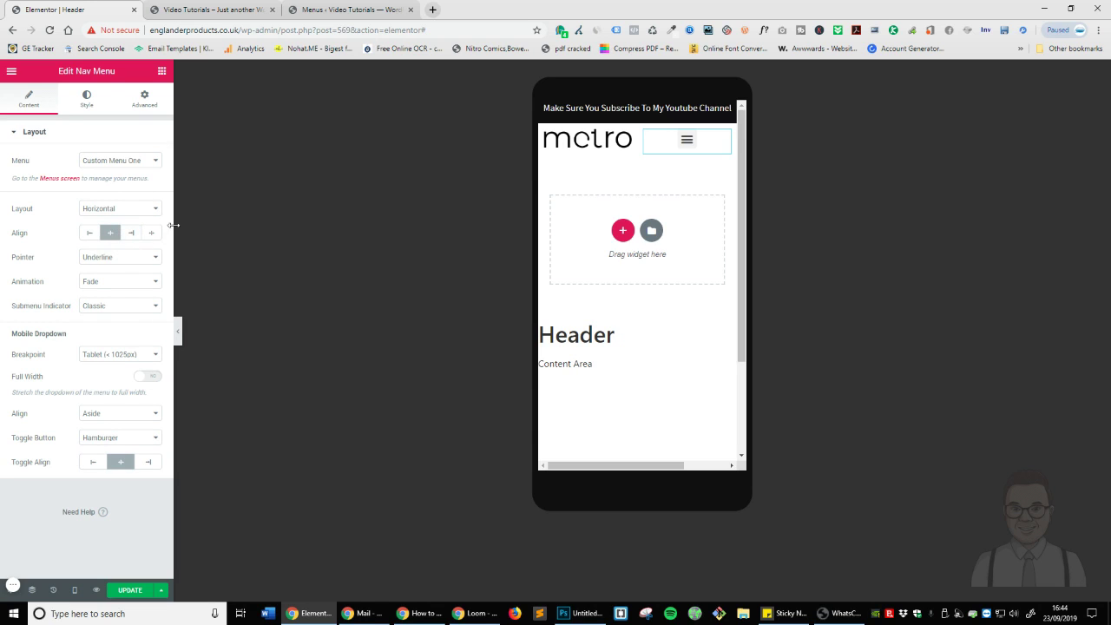
click(131, 233)
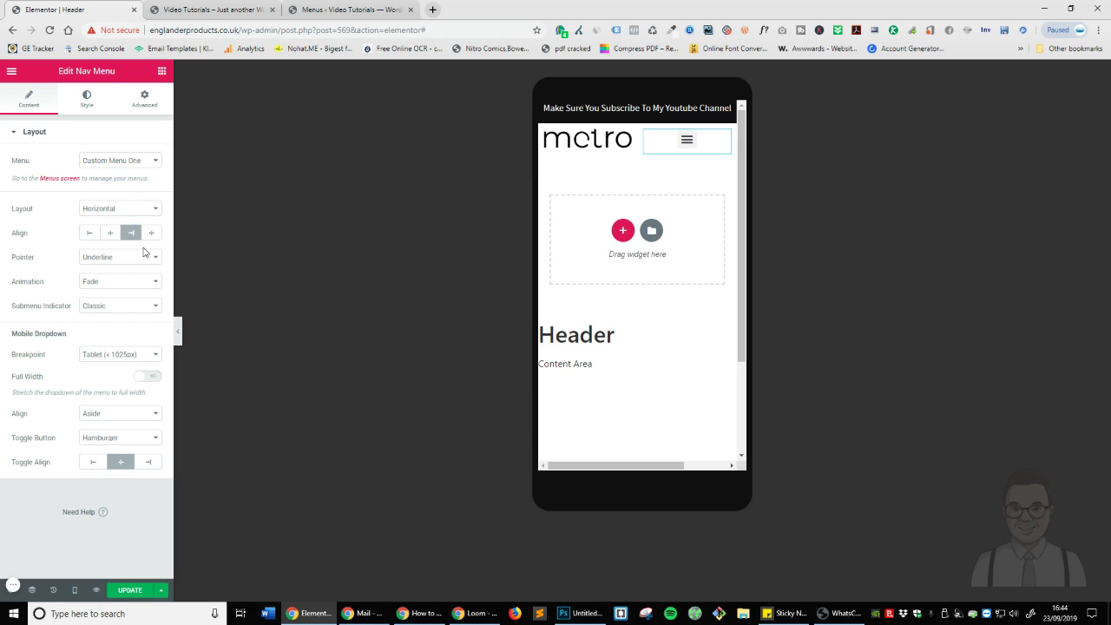
click(86, 99)
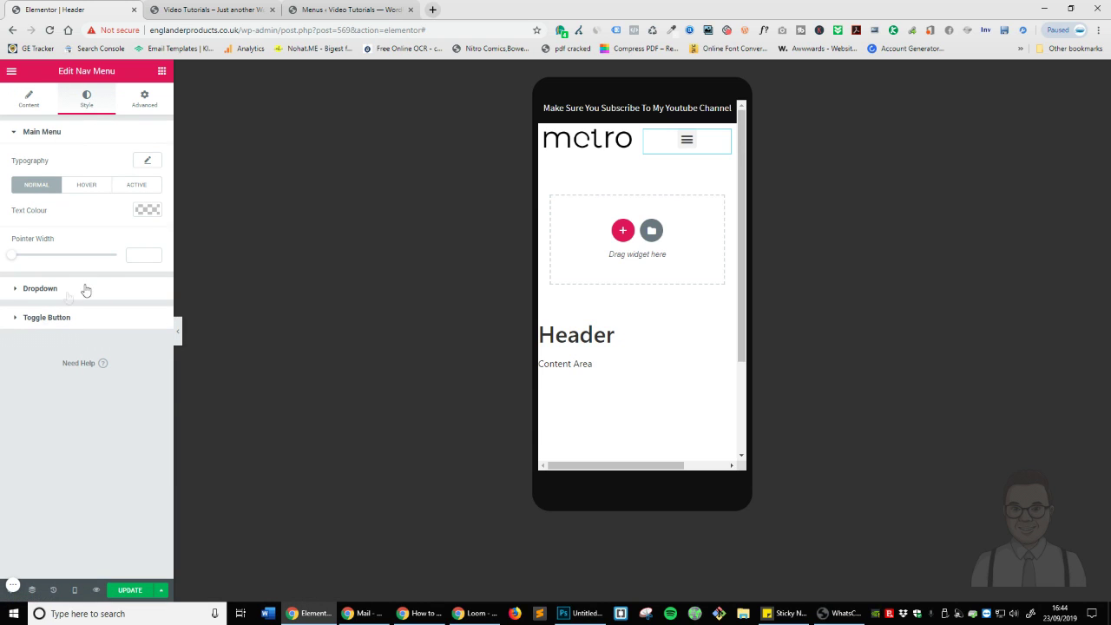
click(46, 318)
click(149, 247)
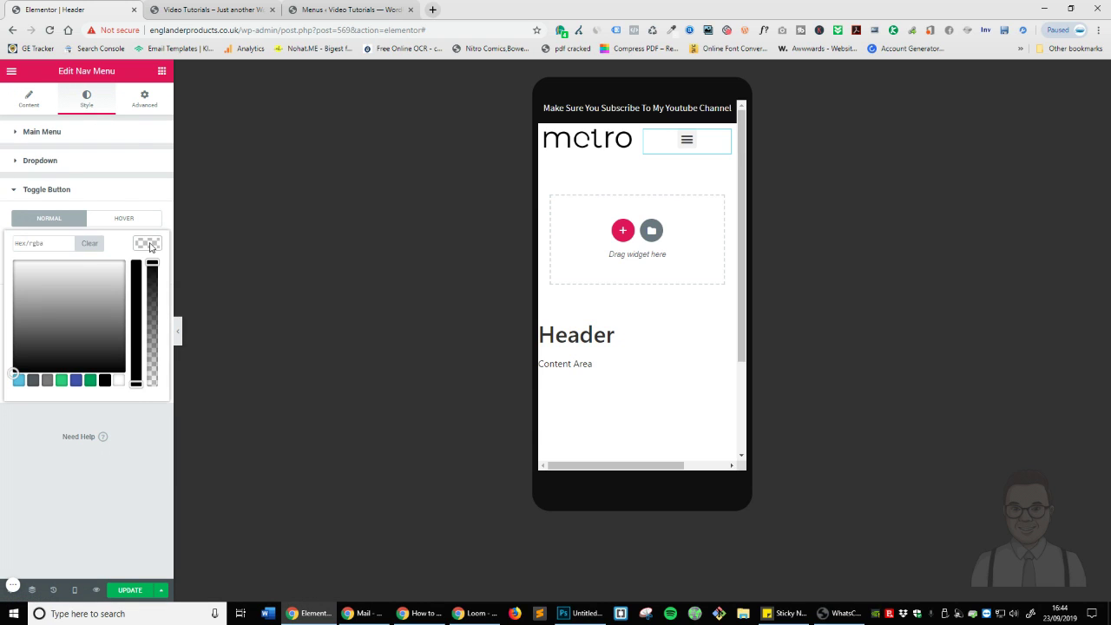
click(155, 434)
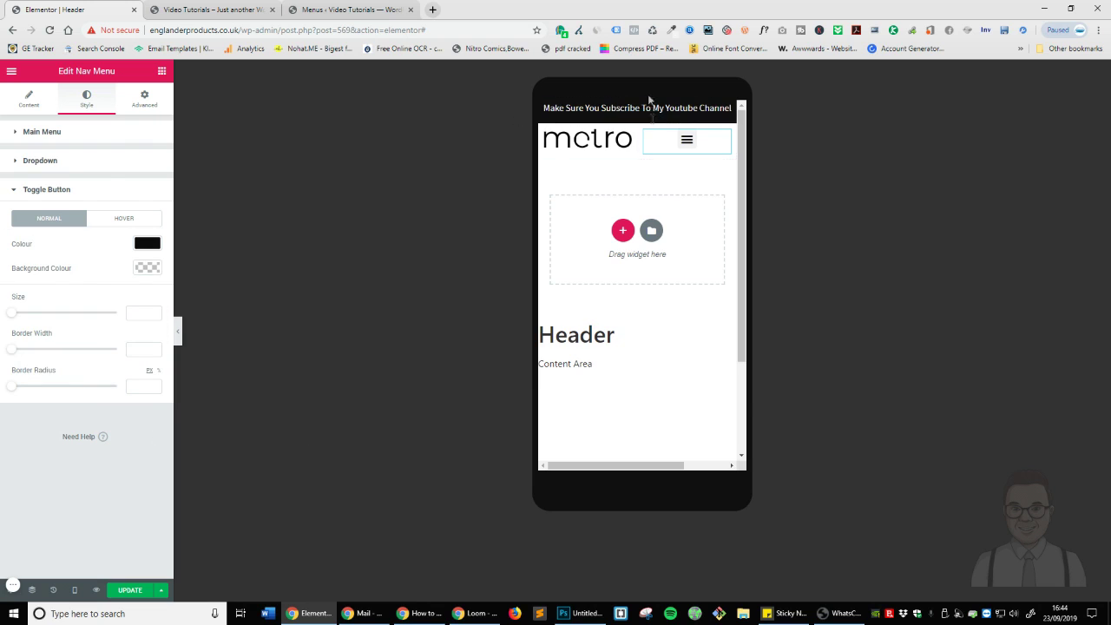
click(148, 269)
drag(153, 286, 152, 406)
click(137, 469)
drag(11, 320, 31, 324)
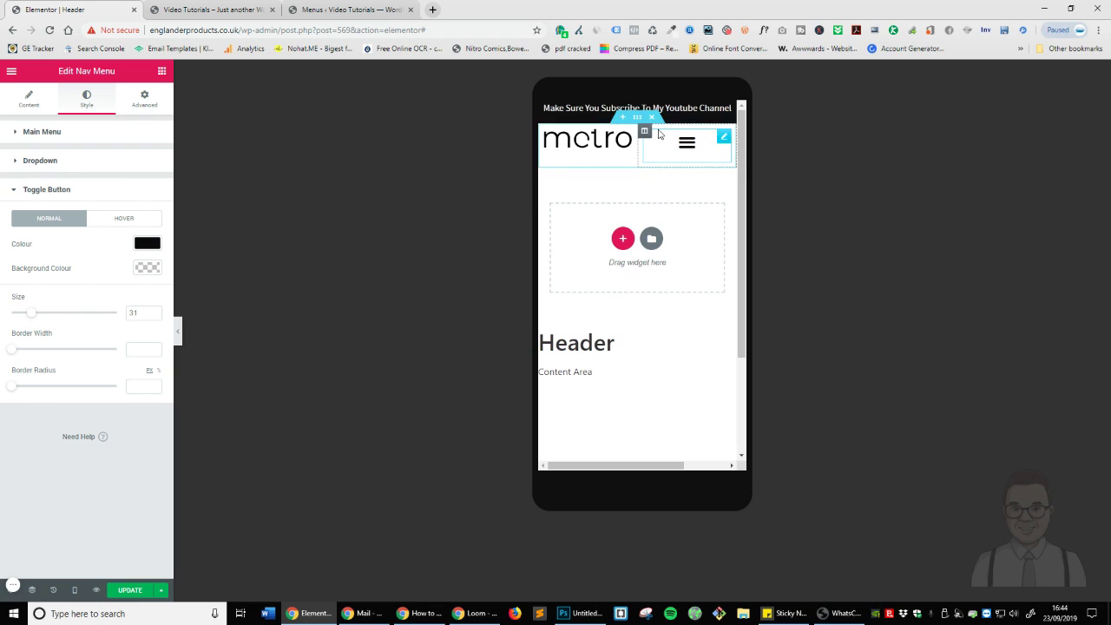
Set Vertical Align to Middle for both the logo and menu columns.
click(546, 132)
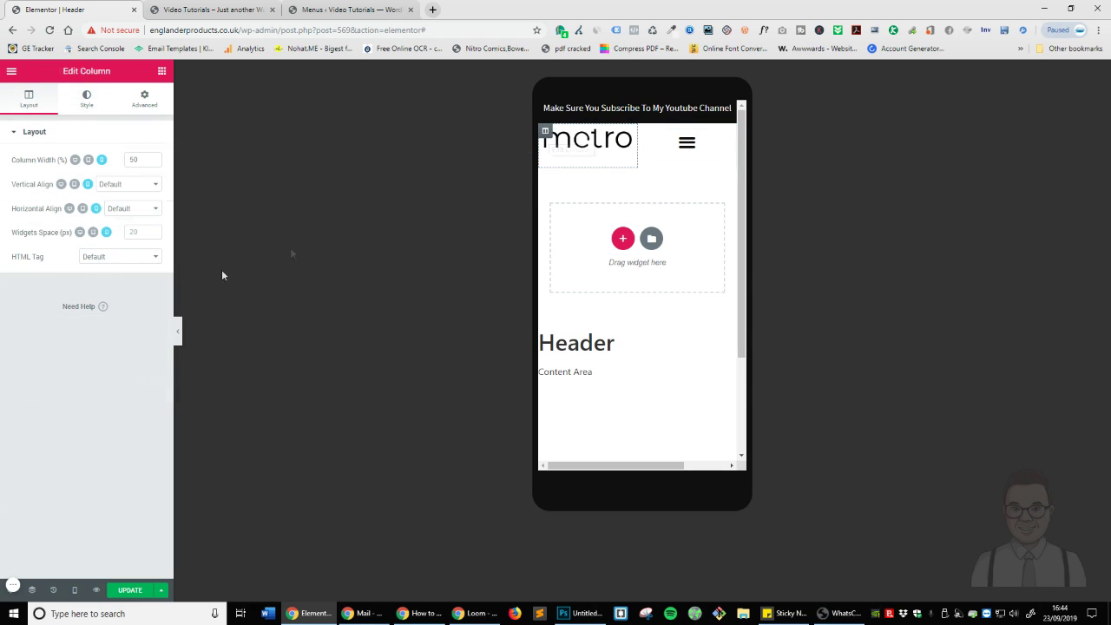
click(144, 185)
click(129, 224)
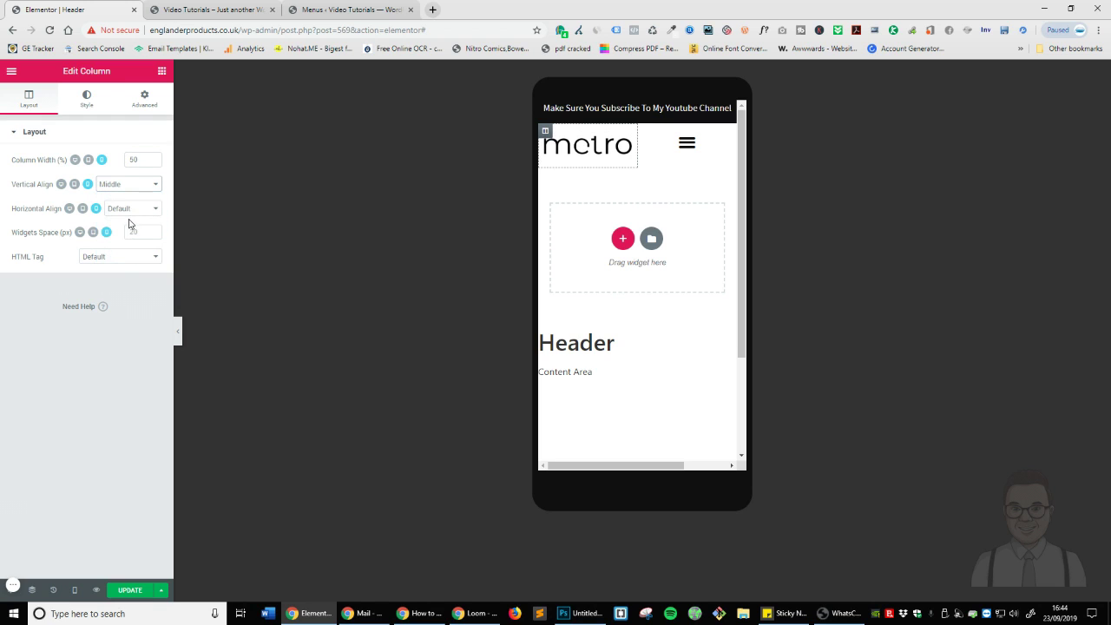
click(645, 130)
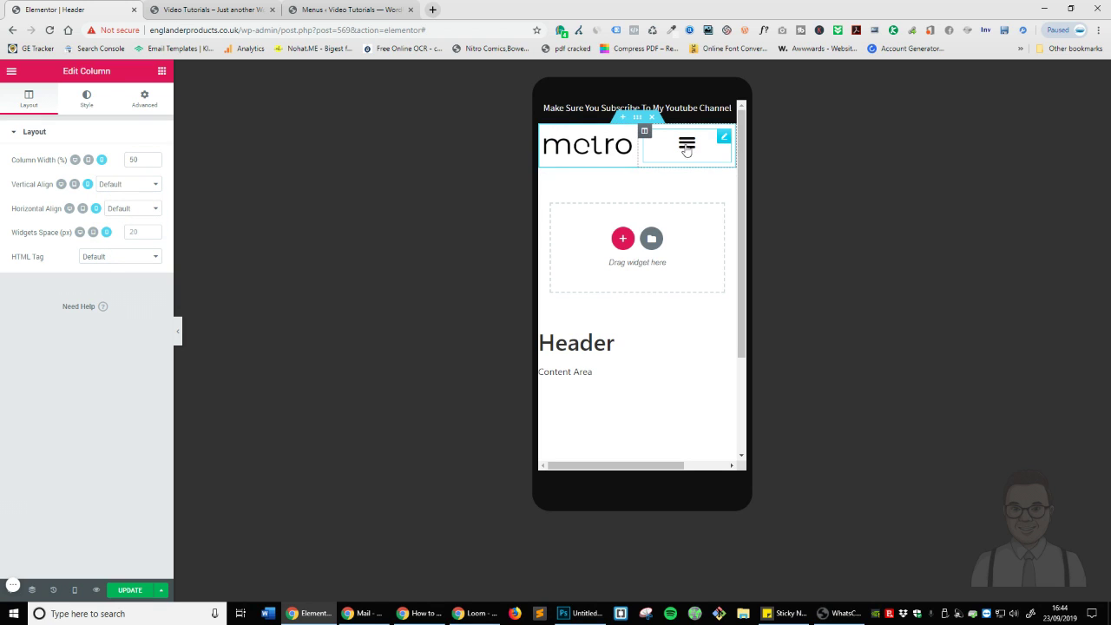
click(127, 185)
click(131, 224)
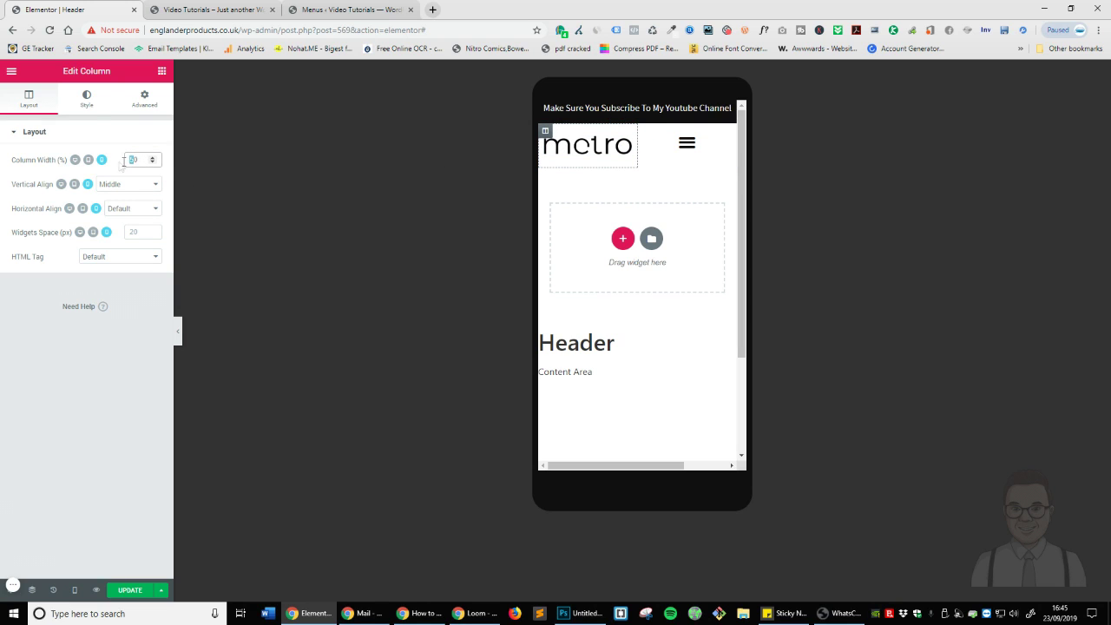
Set the menu column's Column Width to 30.
key(BackSpace)
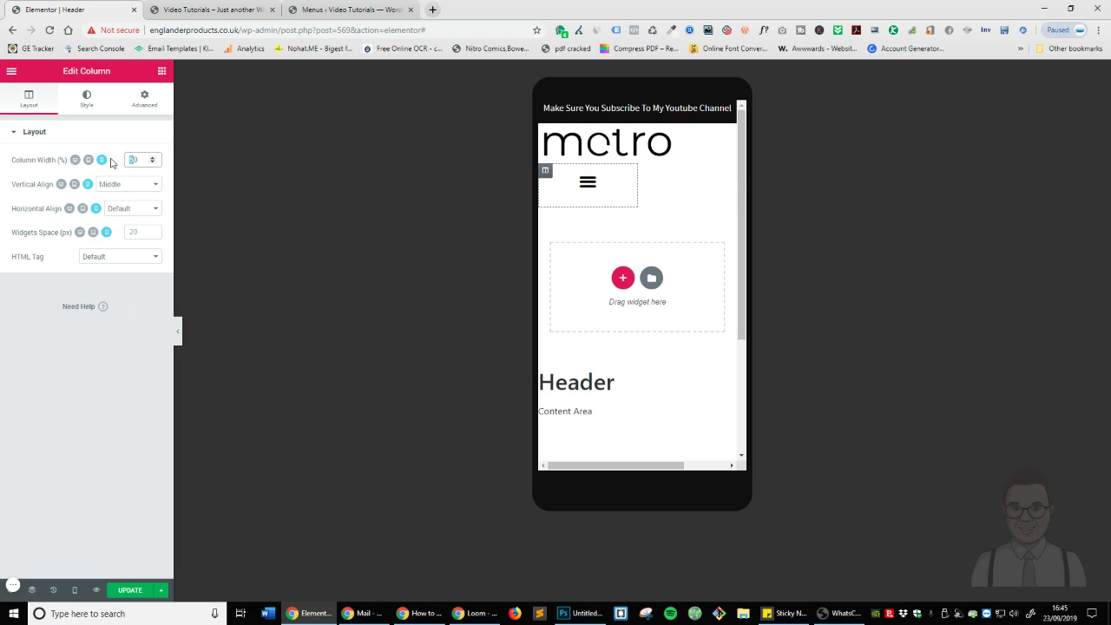
text(30)
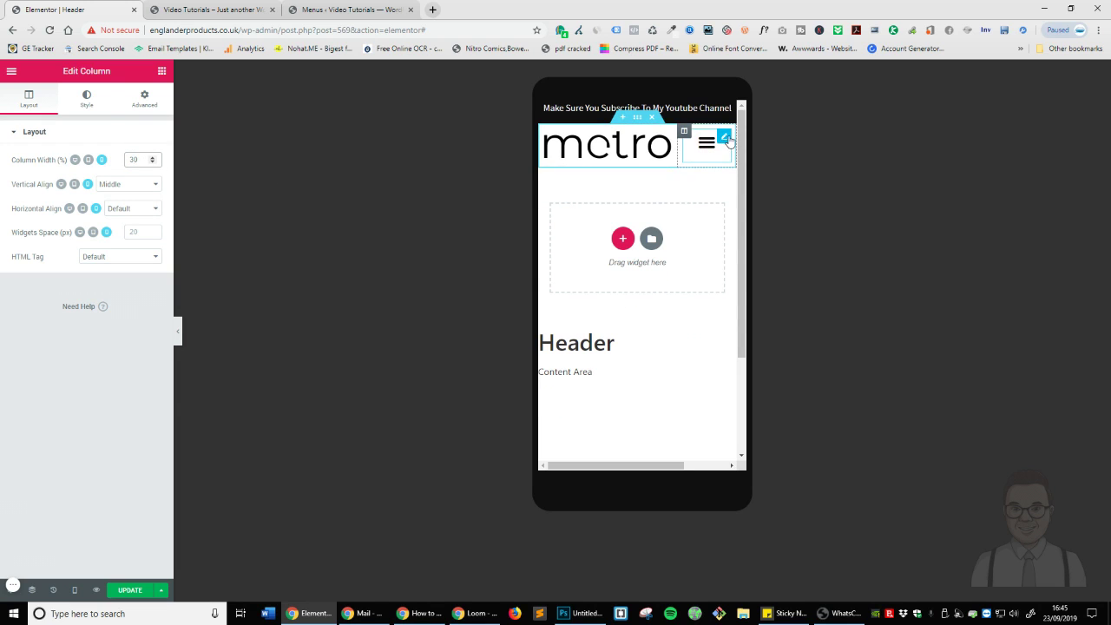
click(707, 144)
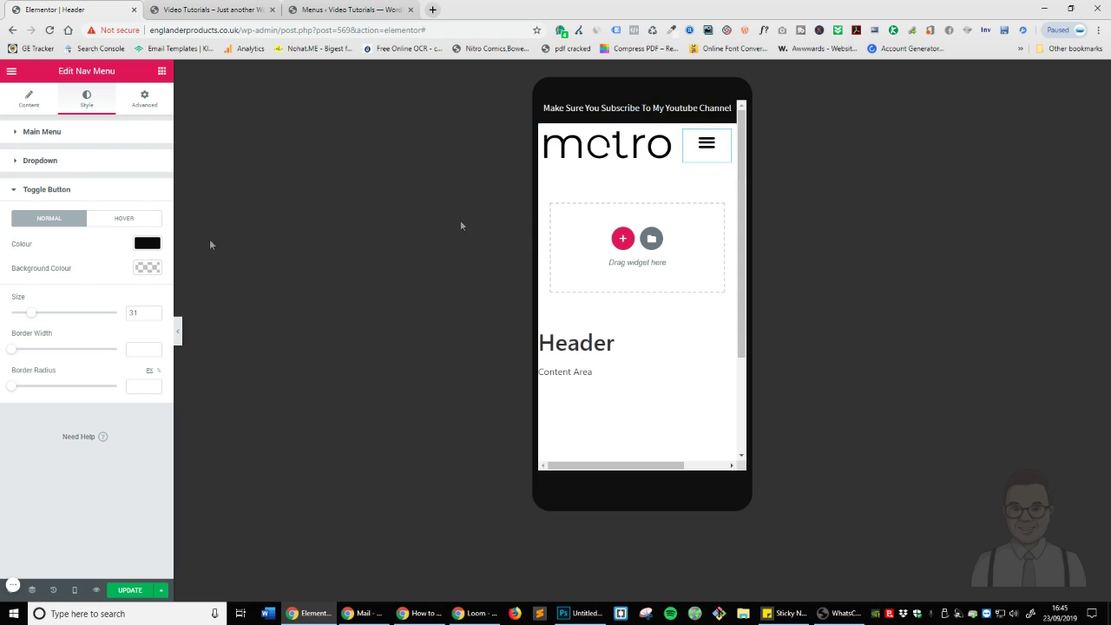
Enlarge the hamburger to 39, turn on Full Width for the mobile dropdown, and align it Centre.
drag(33, 318, 42, 318)
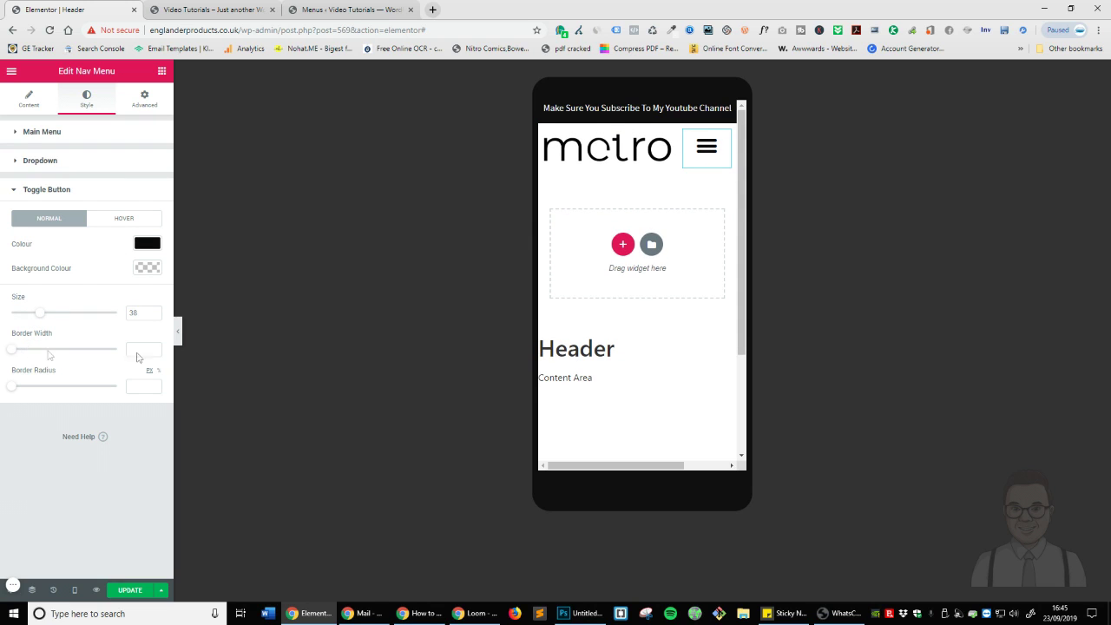
click(703, 147)
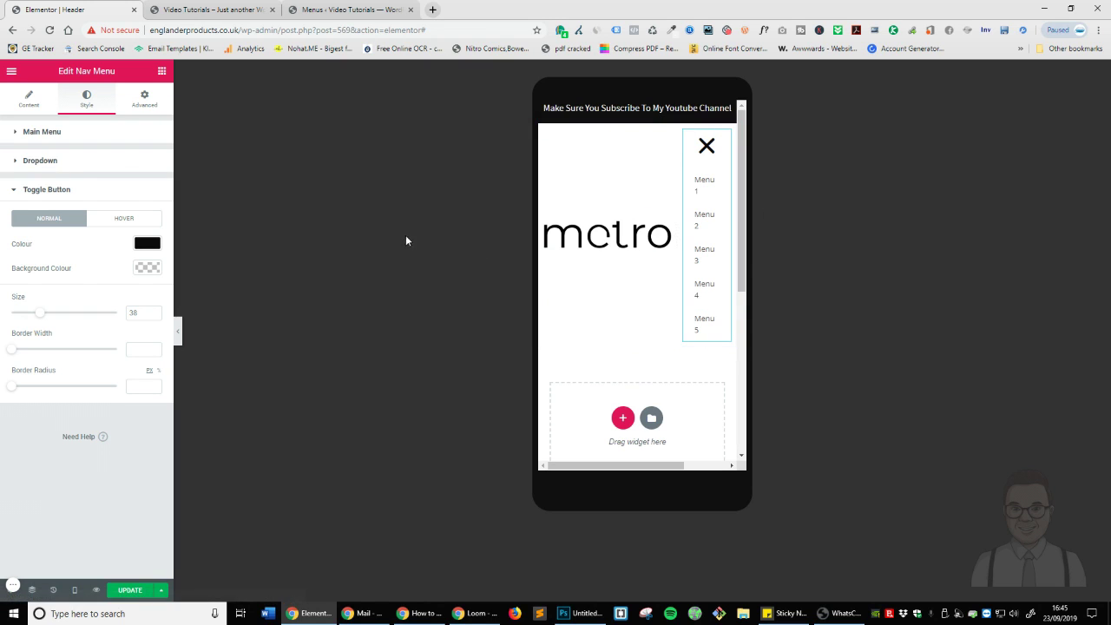
click(52, 110)
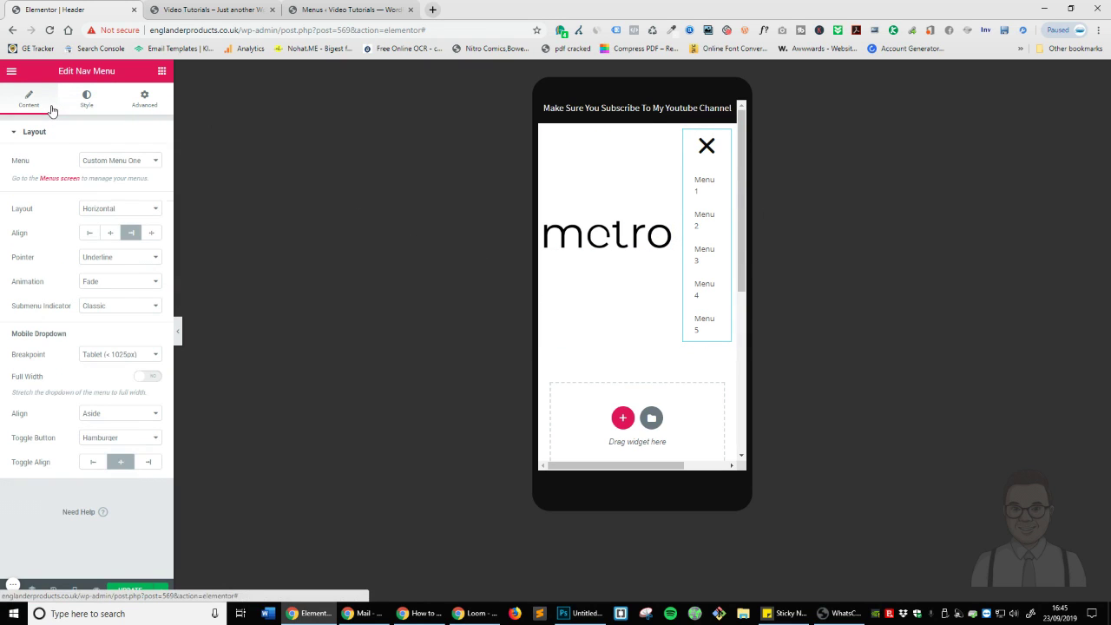
click(155, 378)
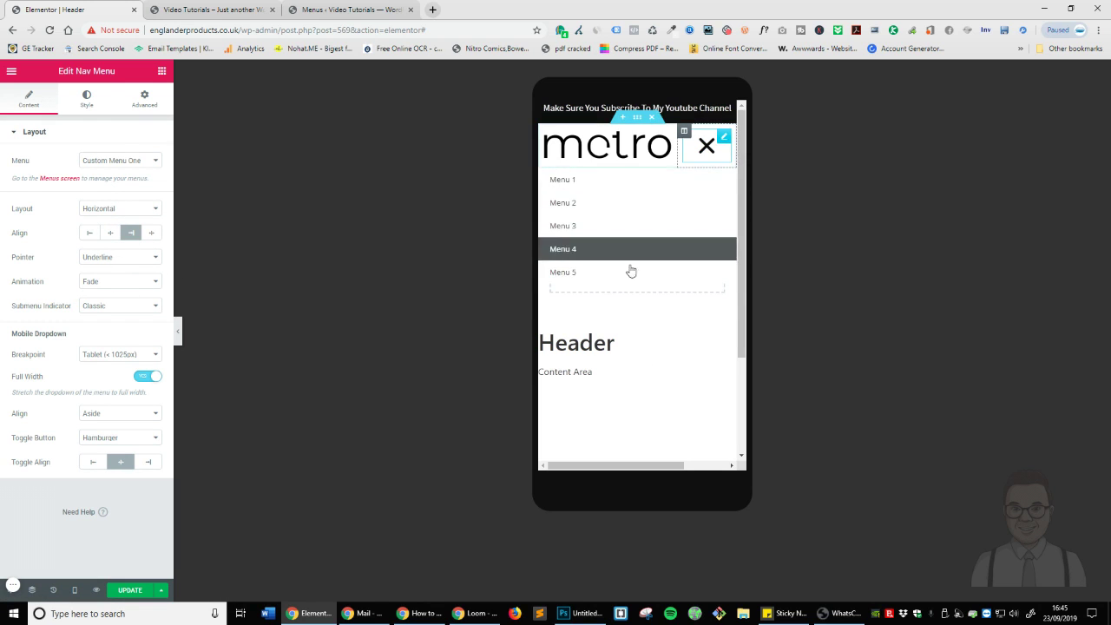
click(104, 415)
click(102, 437)
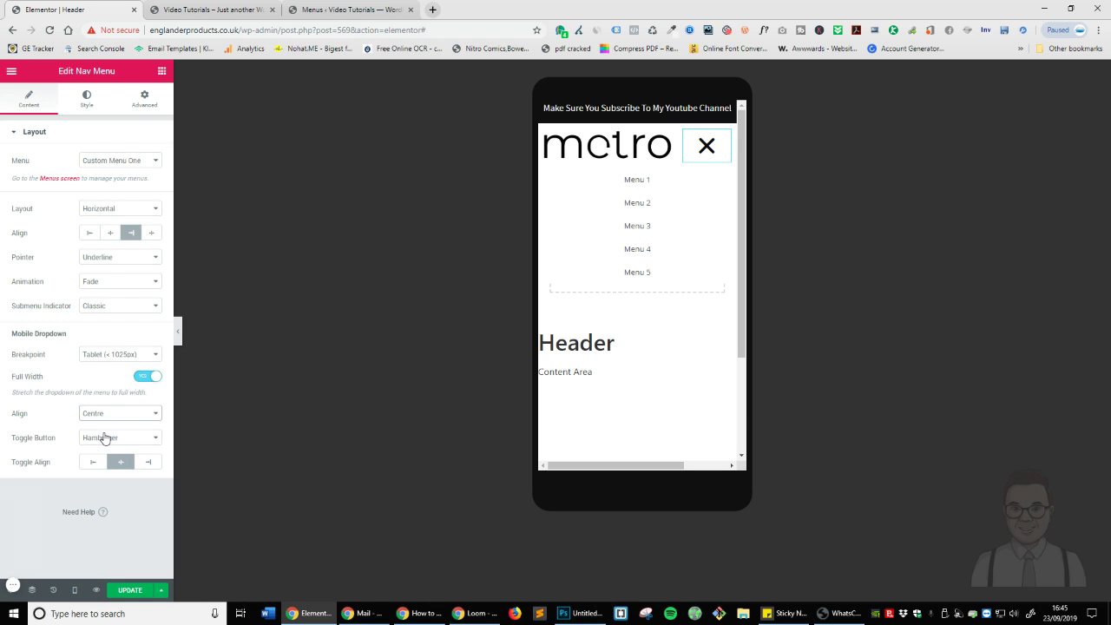
Increase the dropdown menu's typography size.
click(85, 101)
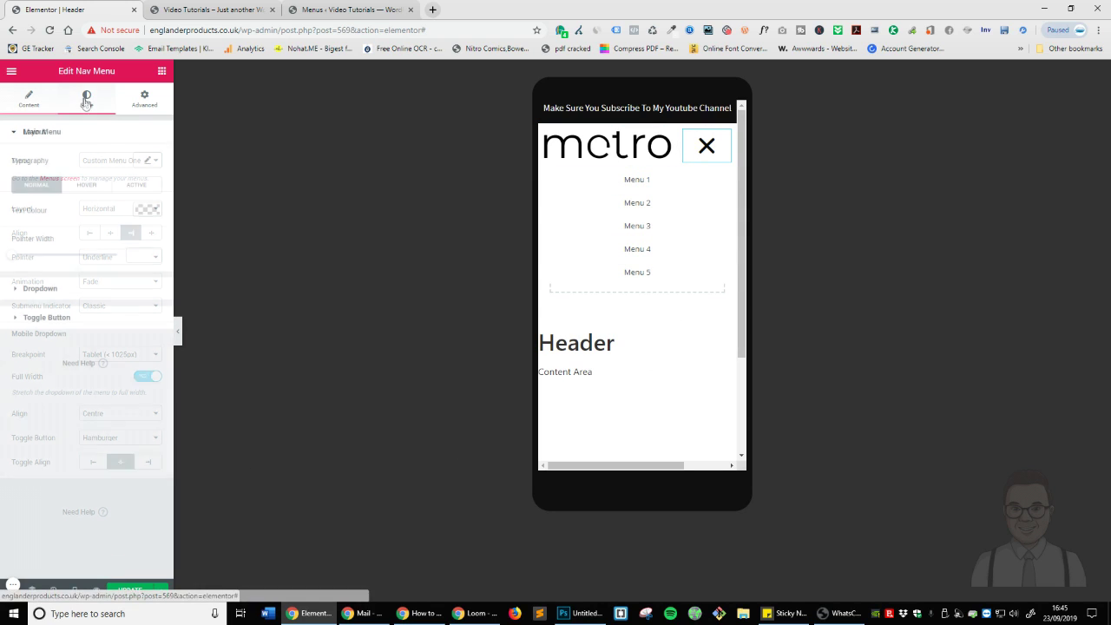
click(91, 325)
click(61, 162)
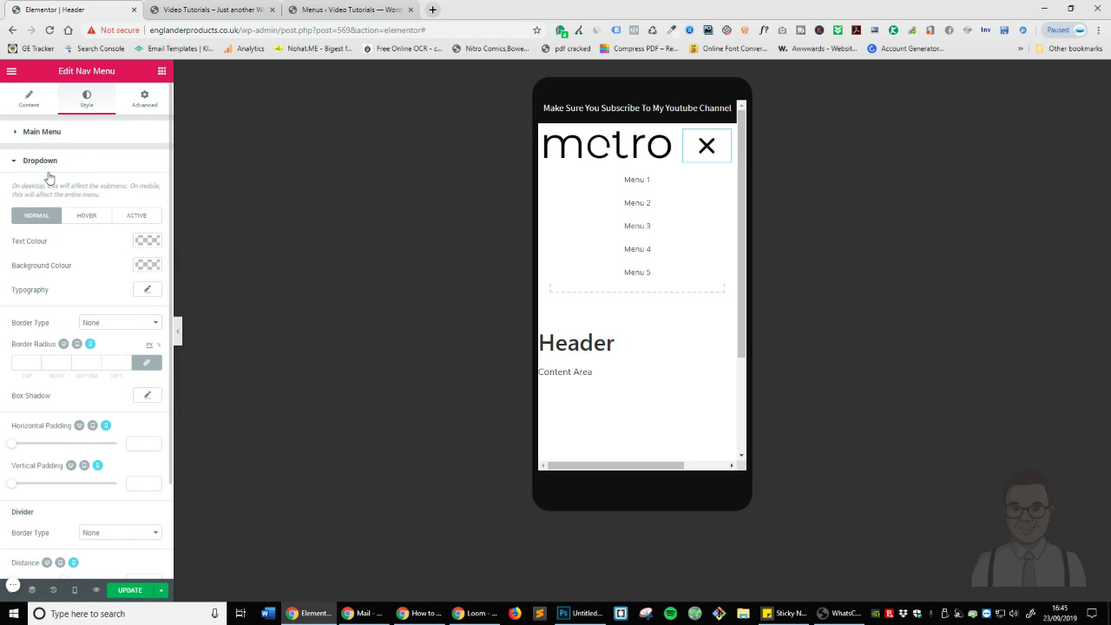
click(147, 290)
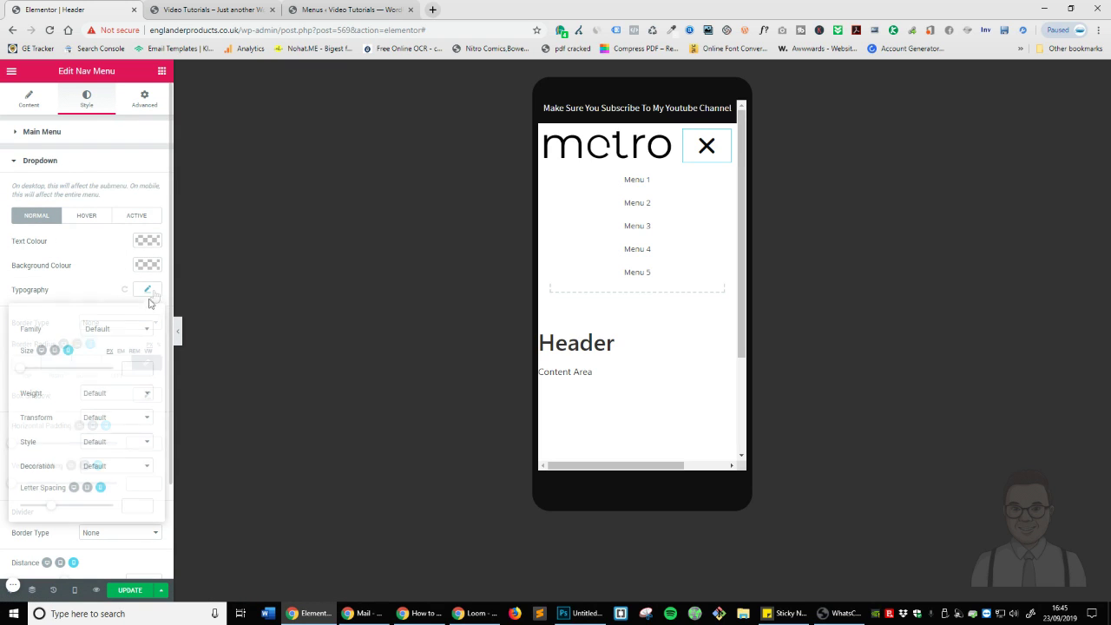
drag(27, 372, 31, 376)
click(159, 301)
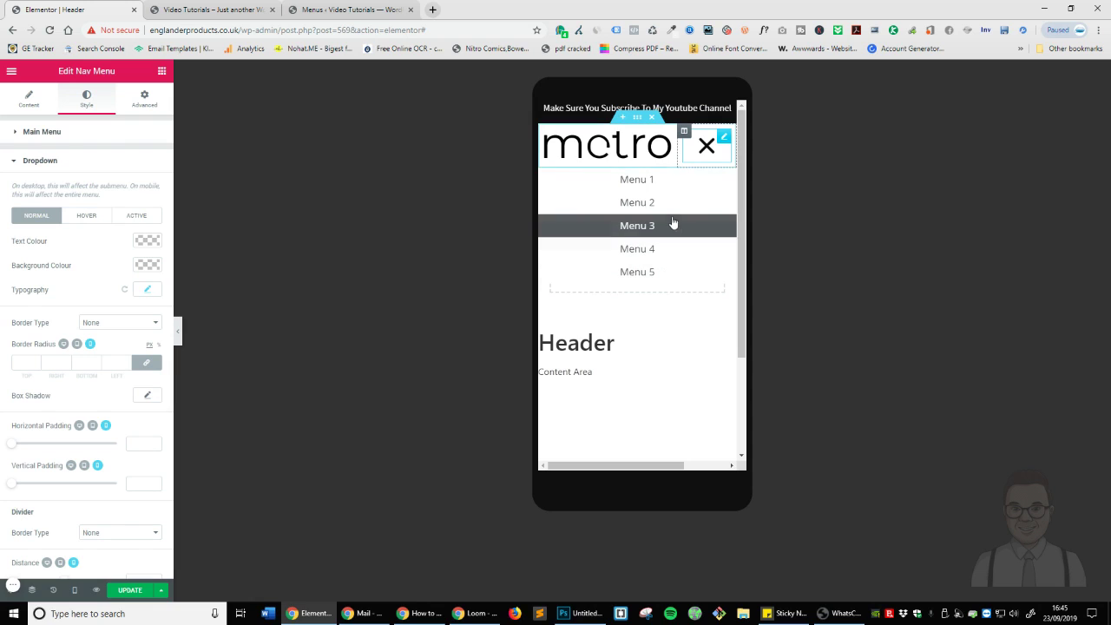
Give dropdown items a blue #4054b2 hover background and Vertical Padding 11, then save the header.
click(87, 215)
click(147, 265)
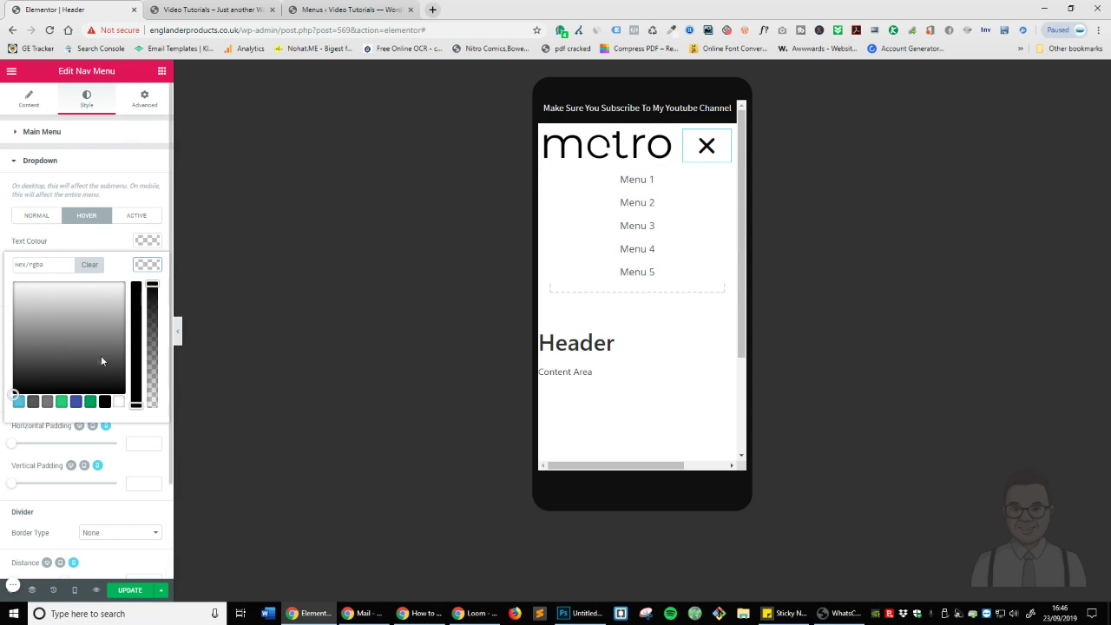
click(76, 403)
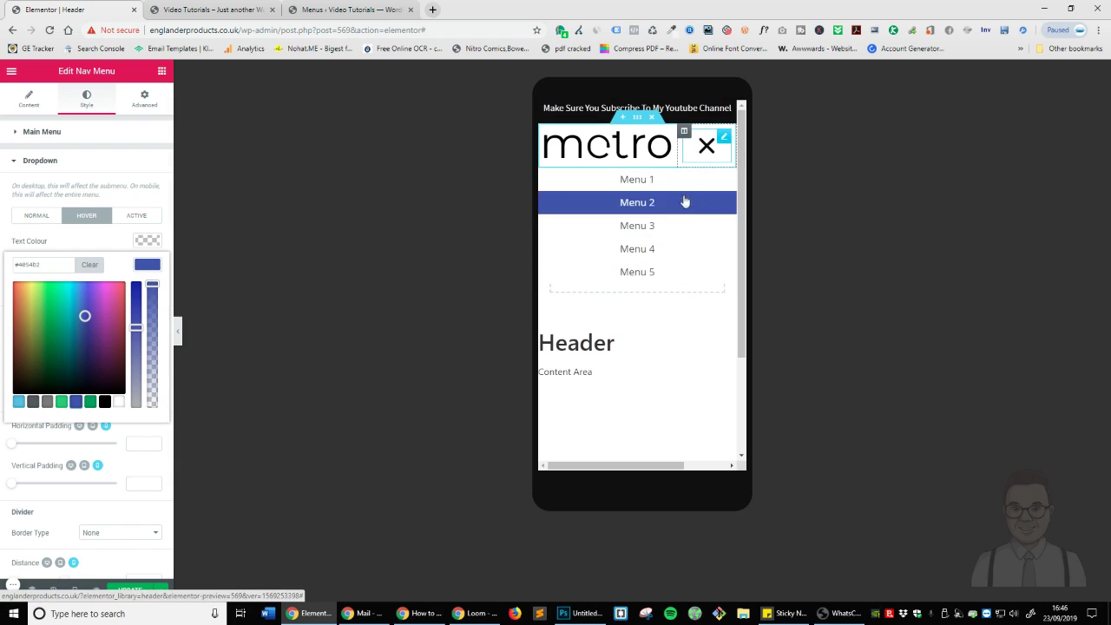
click(111, 199)
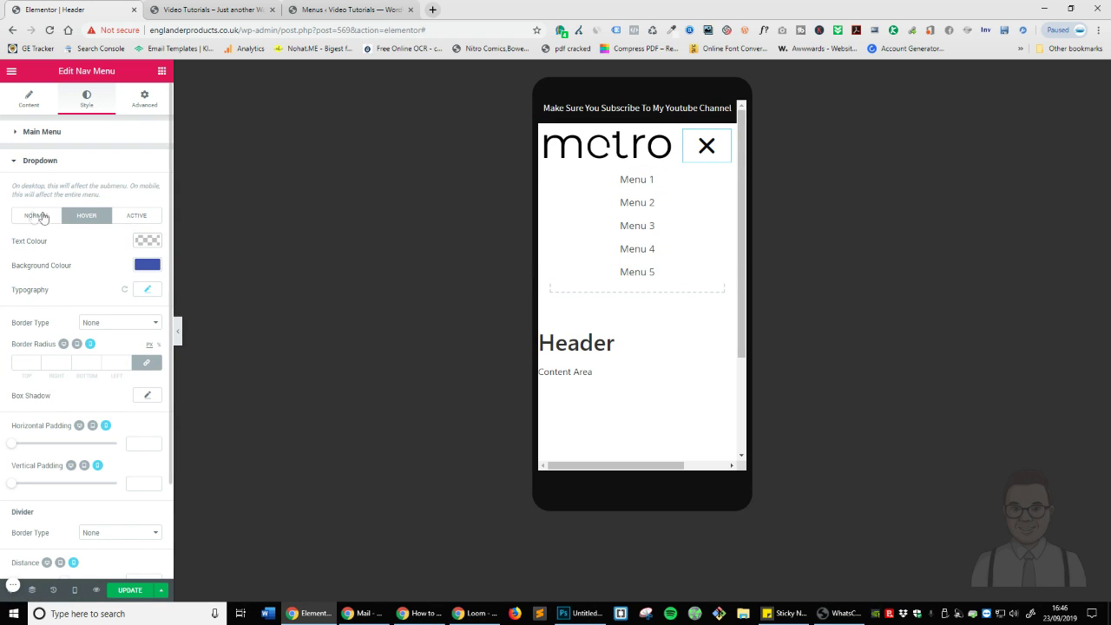
click(37, 217)
click(148, 242)
click(146, 244)
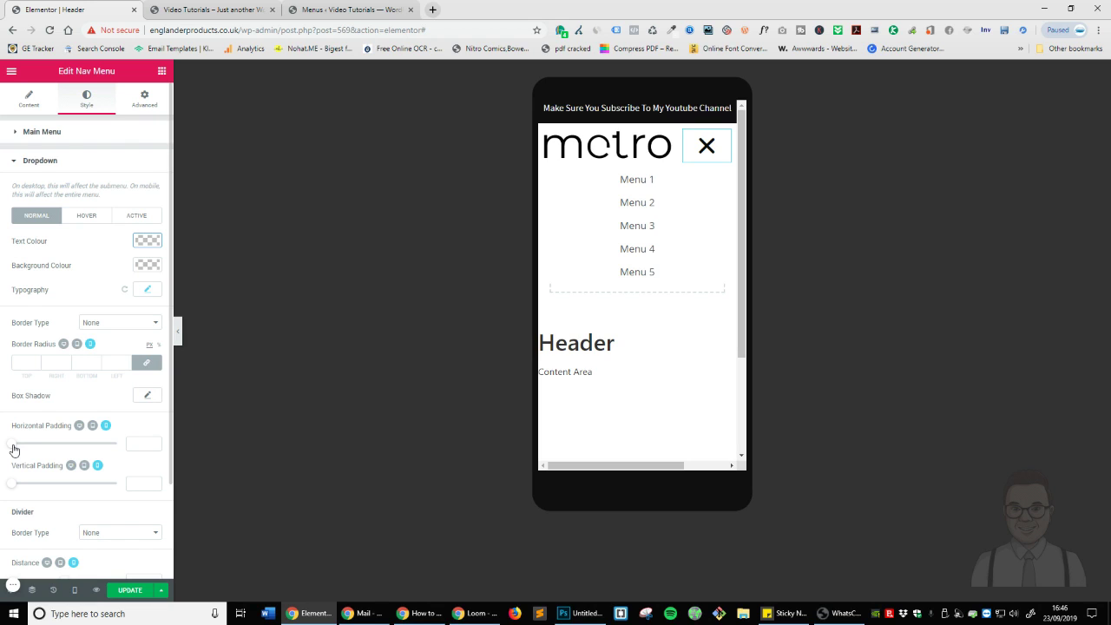
drag(11, 491, 34, 501)
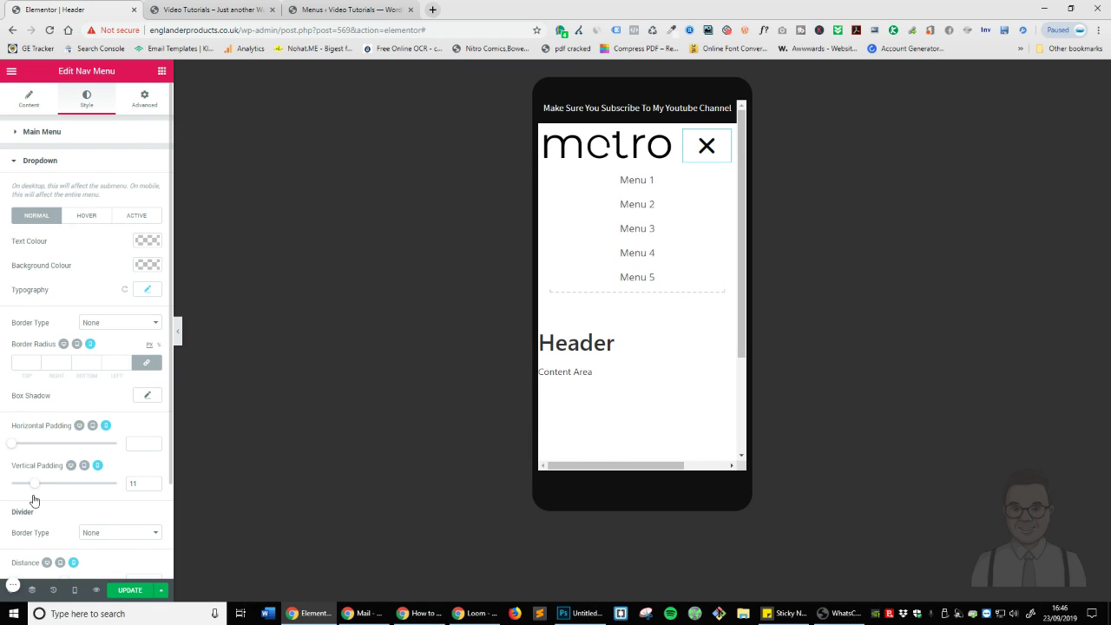
click(126, 593)
Switch to the desktop preview and set the main menu pointer width to 3 and item spacing to 19.
click(75, 591)
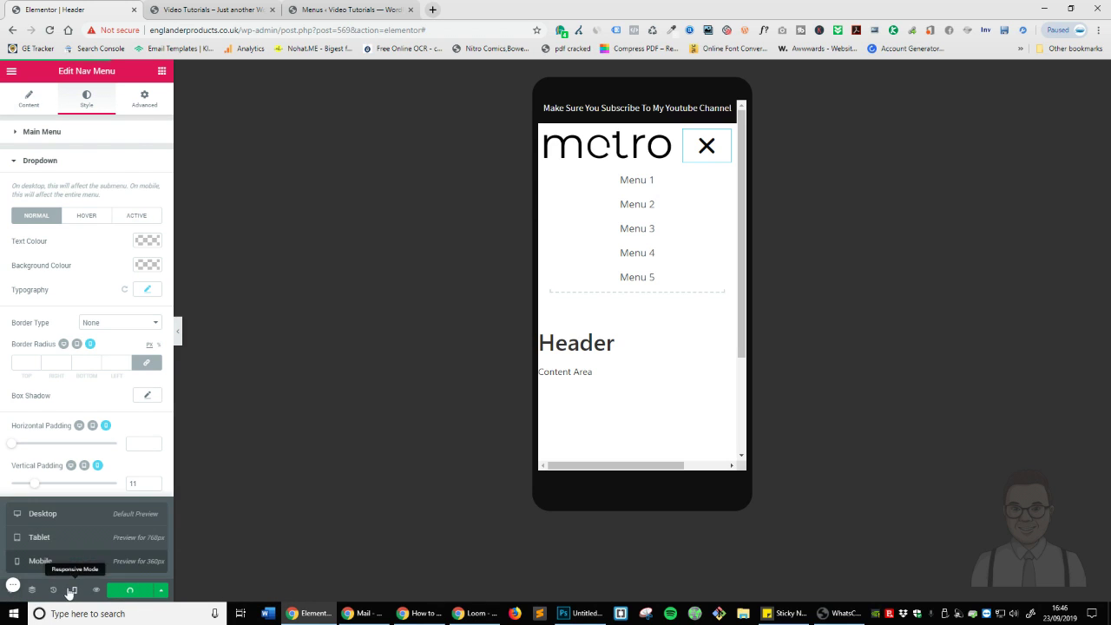
click(38, 517)
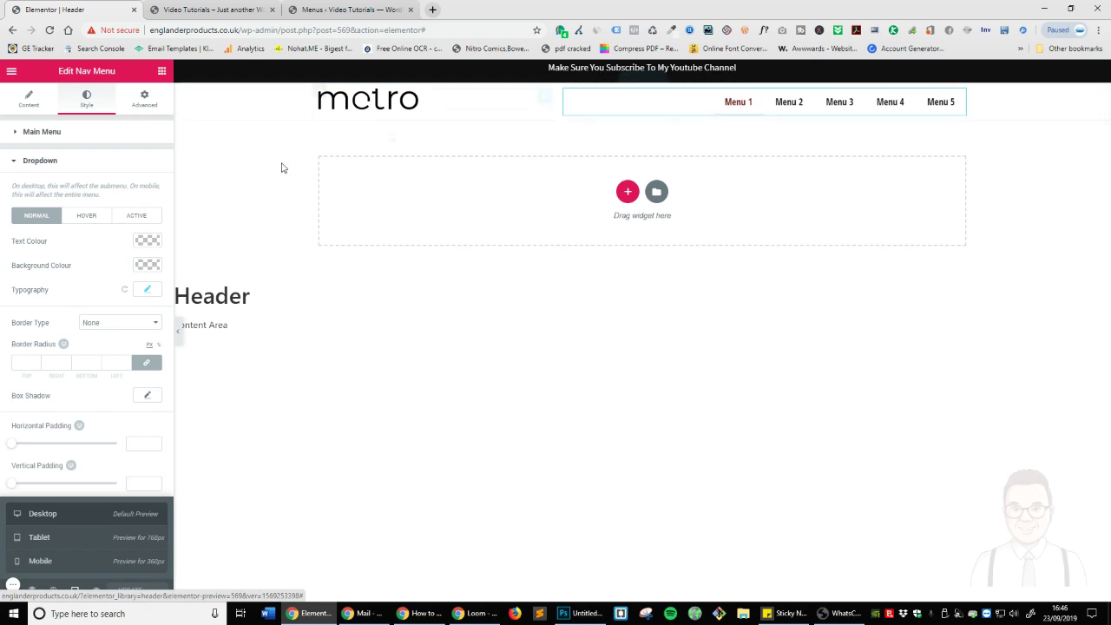
click(86, 253)
click(48, 164)
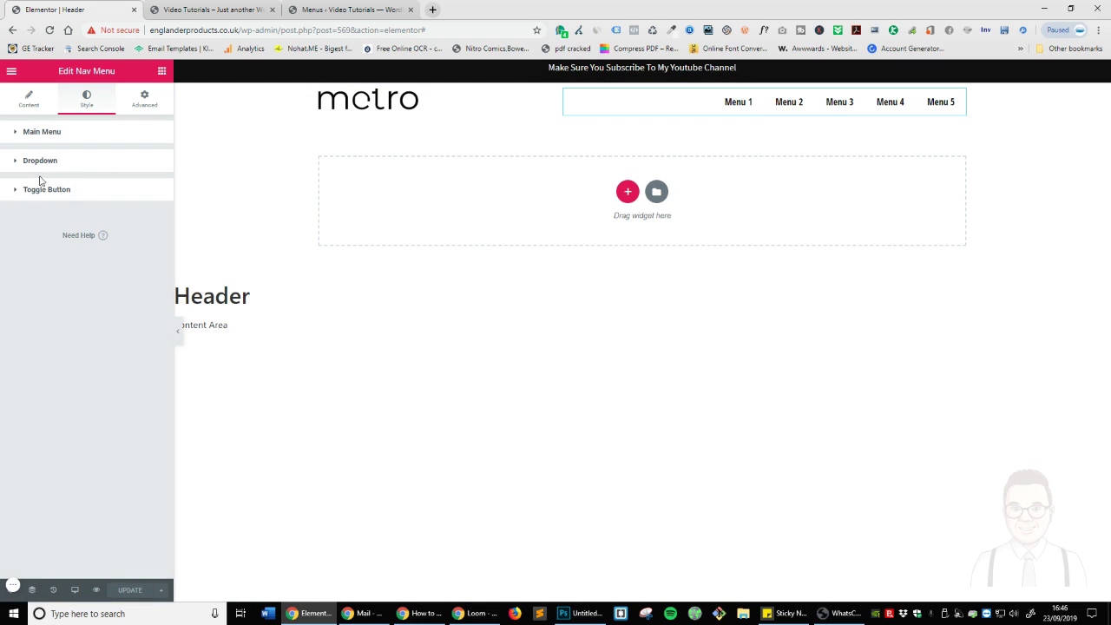
click(34, 136)
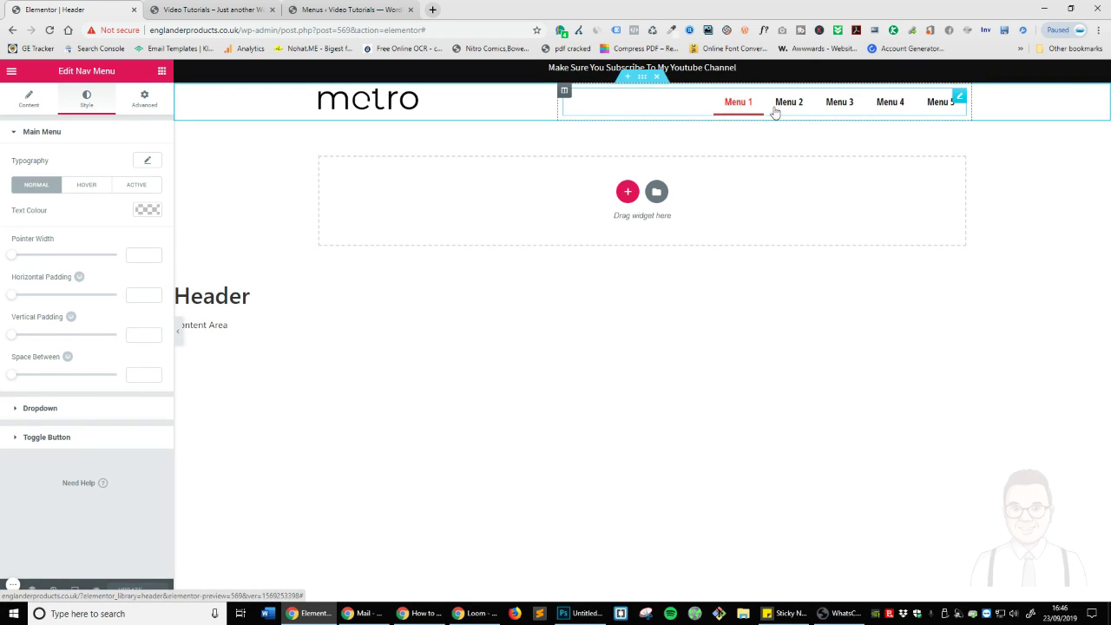
drag(14, 257, 26, 261)
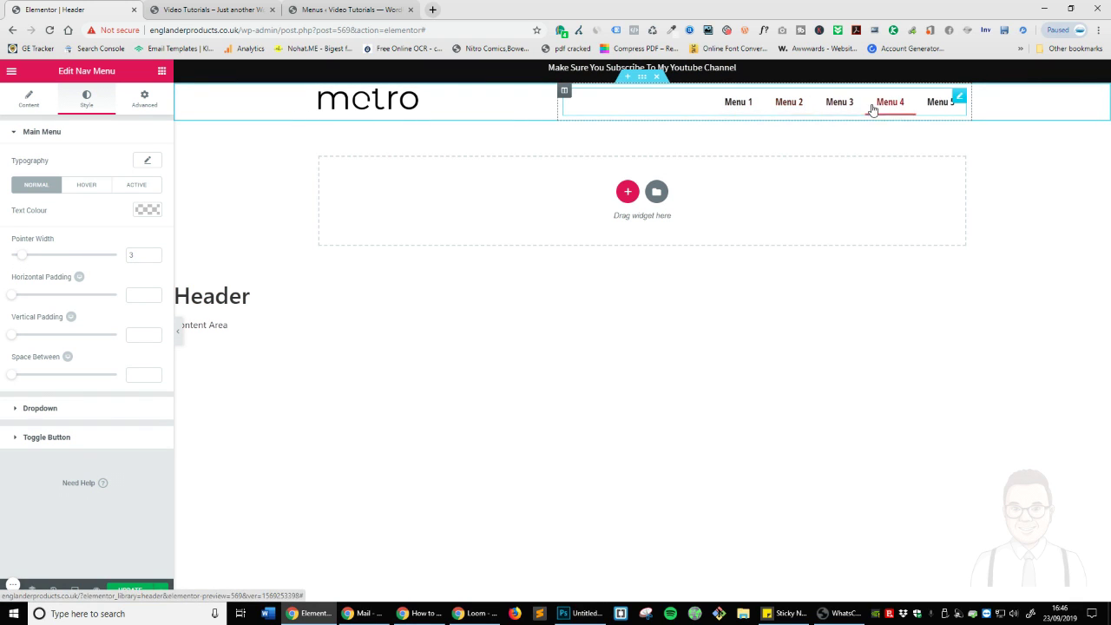
drag(12, 298, 52, 306)
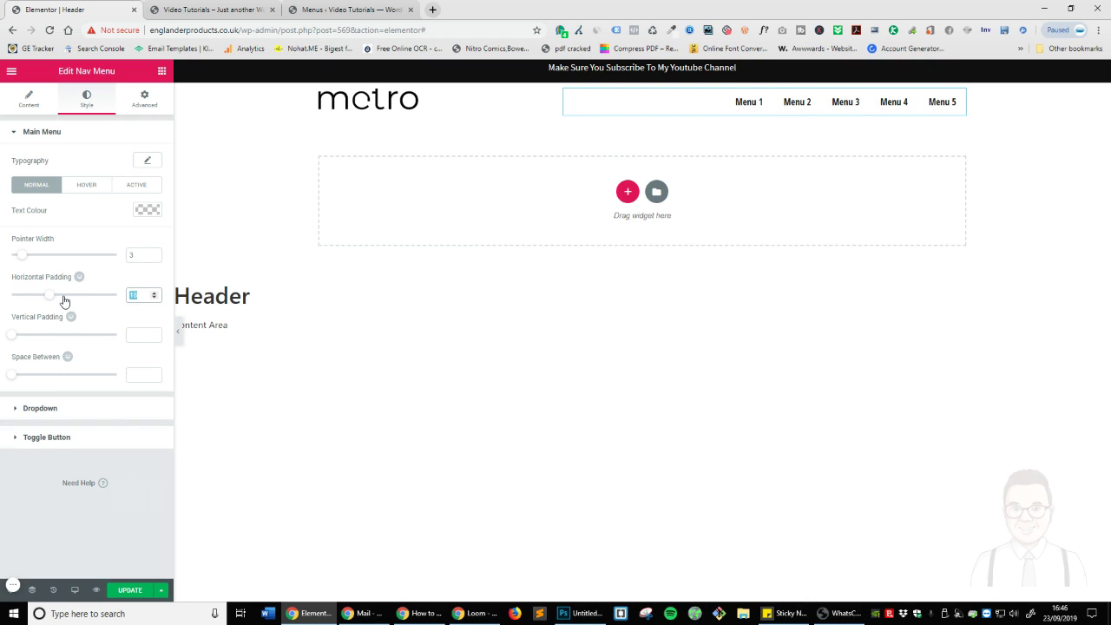
key(BackSpace)
drag(15, 343, 27, 343)
key(BackSpace)
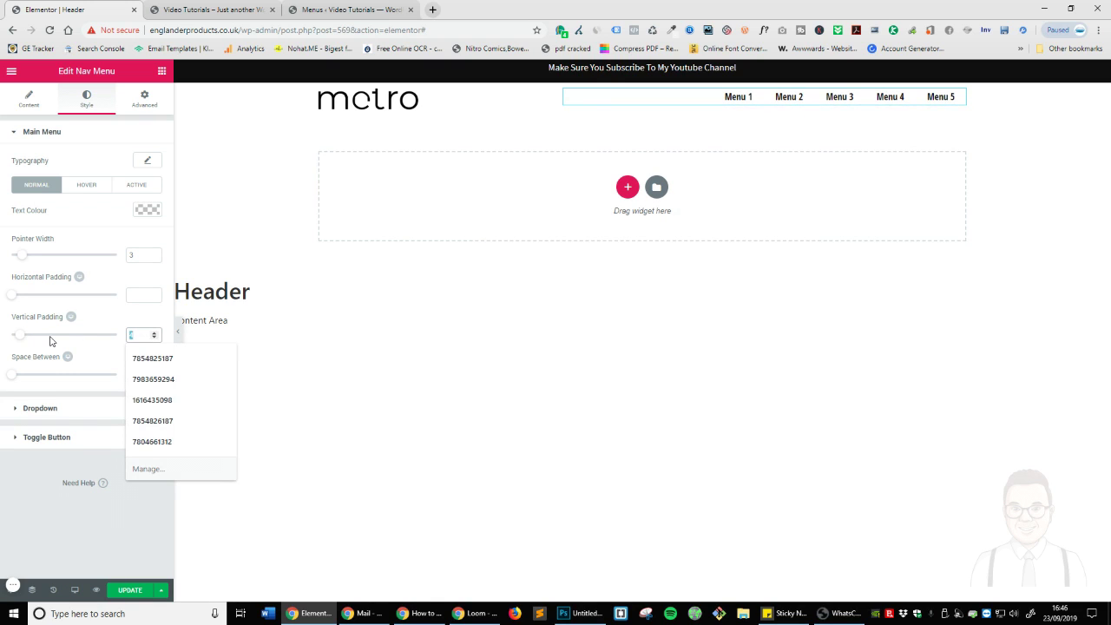
drag(12, 374, 33, 381)
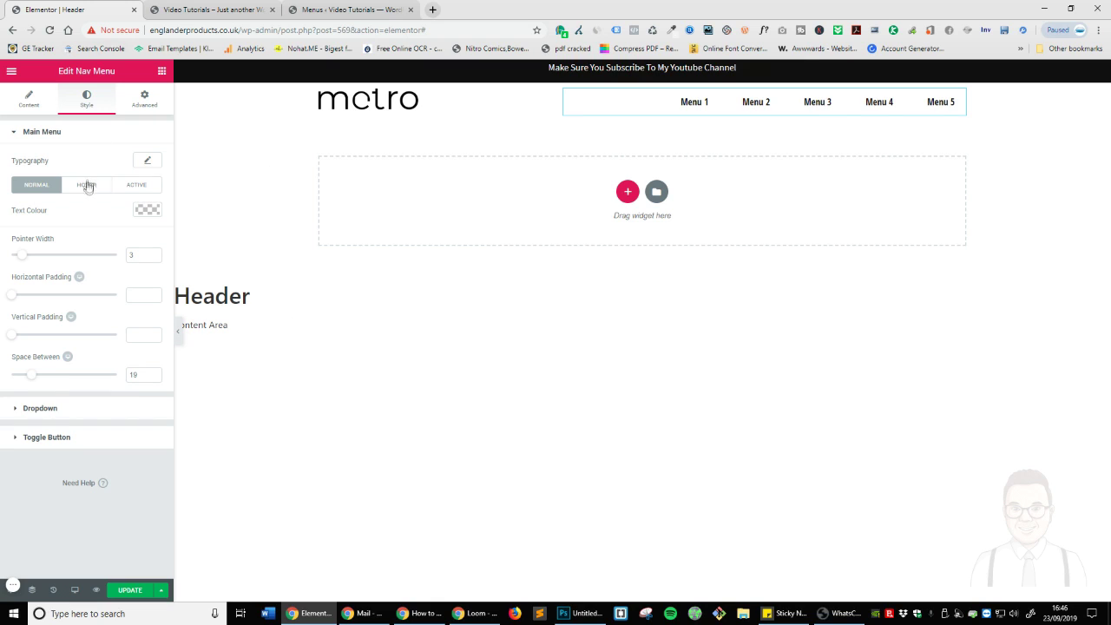
Set the main menu typography to Source Sans Pro at weight 700.
click(148, 164)
click(145, 193)
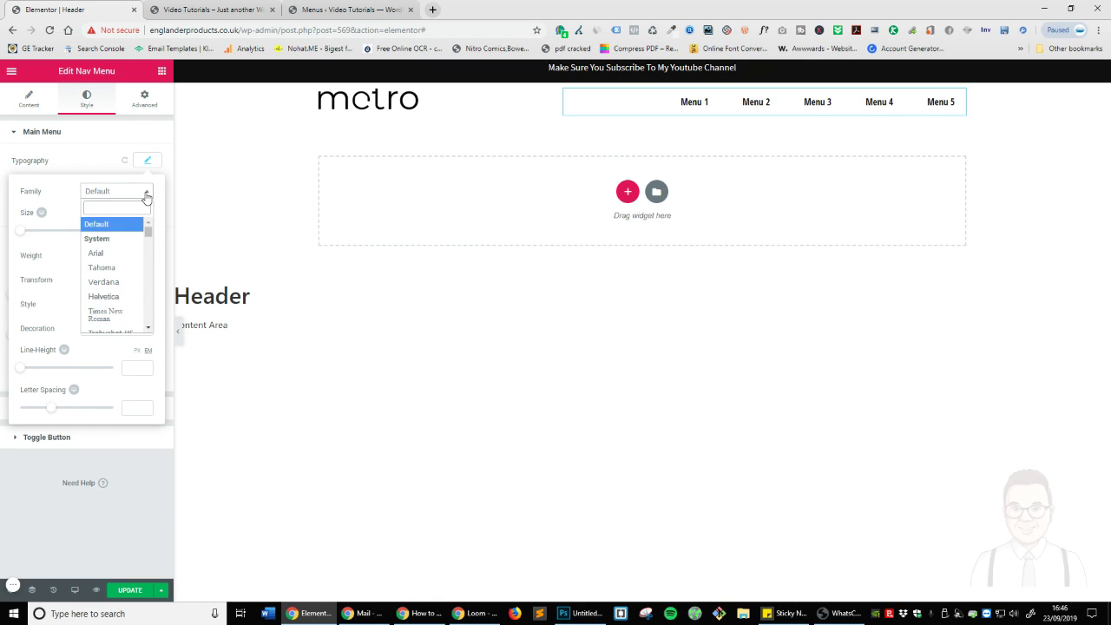
text(sour)
key(Down)
key(Return)
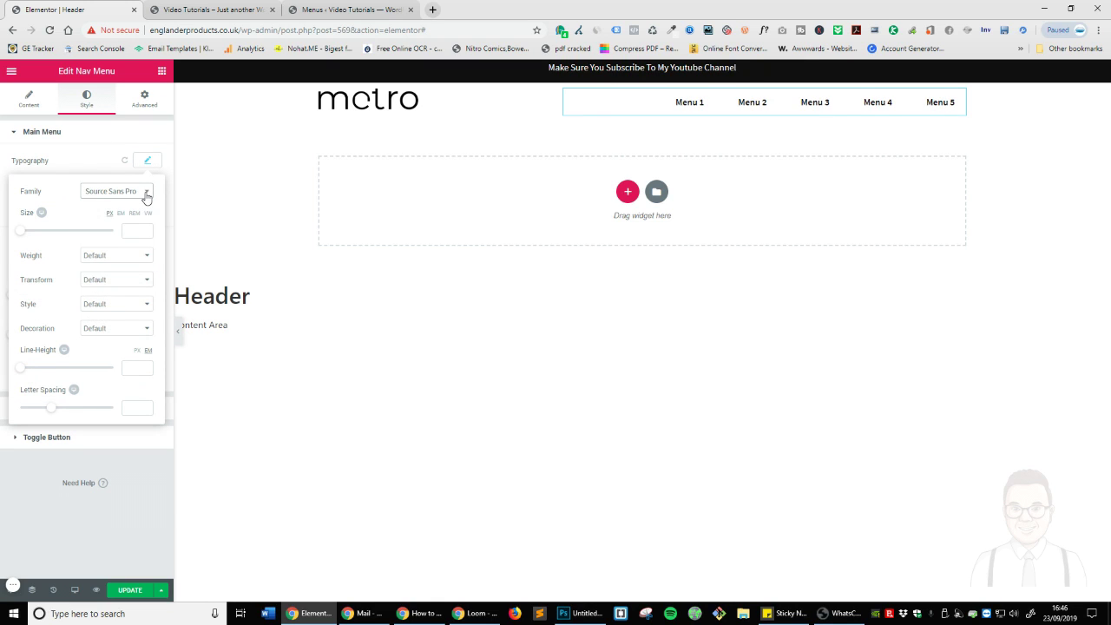
click(121, 257)
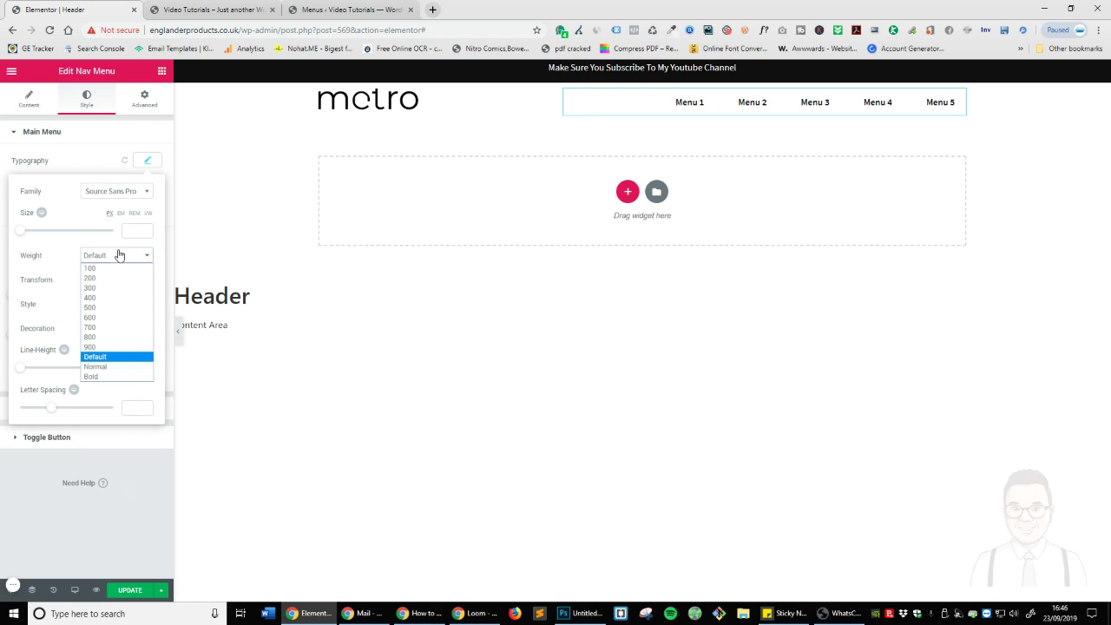
click(121, 328)
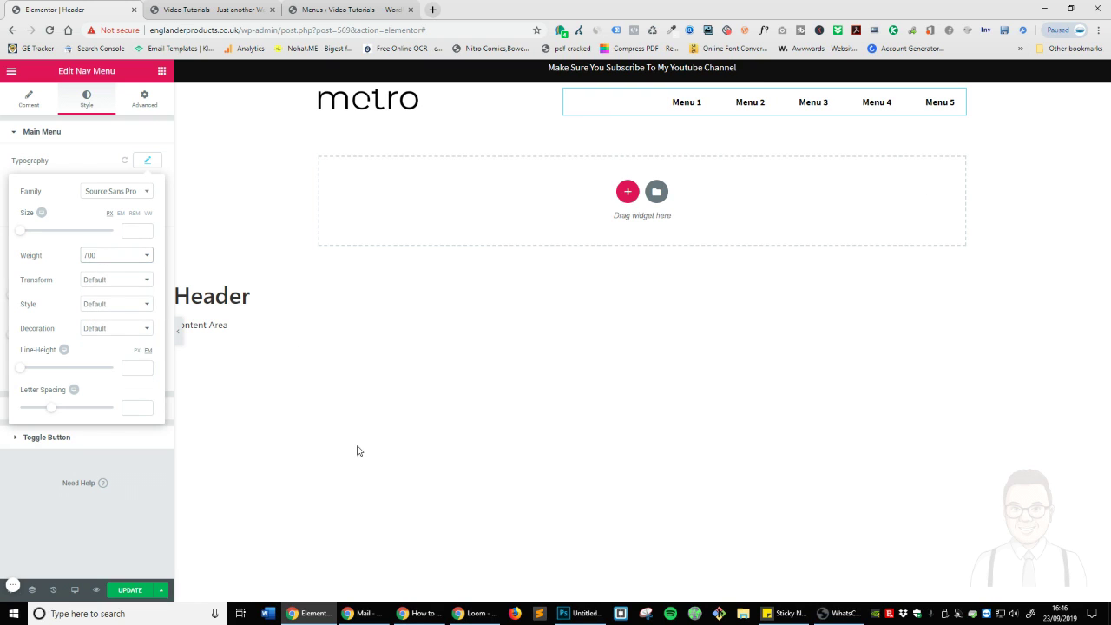
click(146, 535)
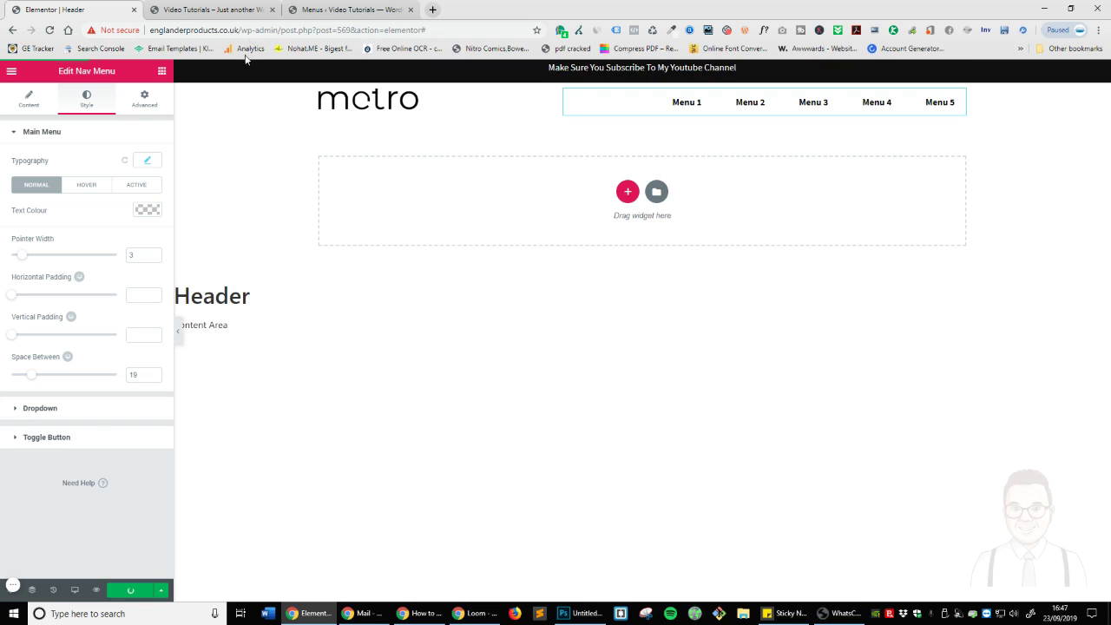
Reload the live home page to see the metro logo and Menu 1–5, then go back to the editor.
click(209, 10)
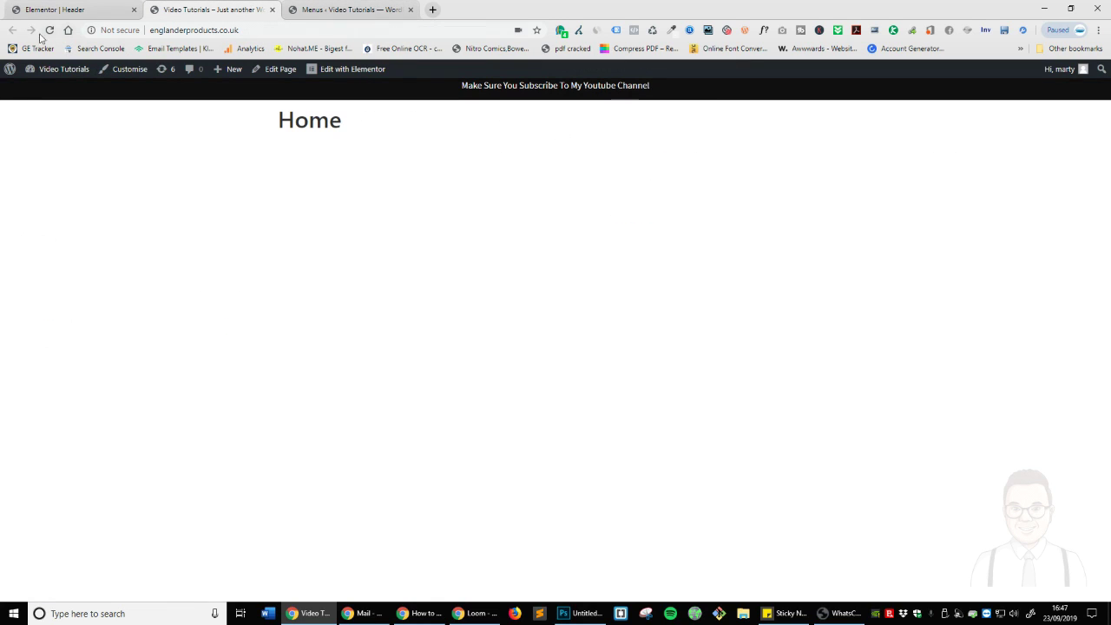
click(50, 29)
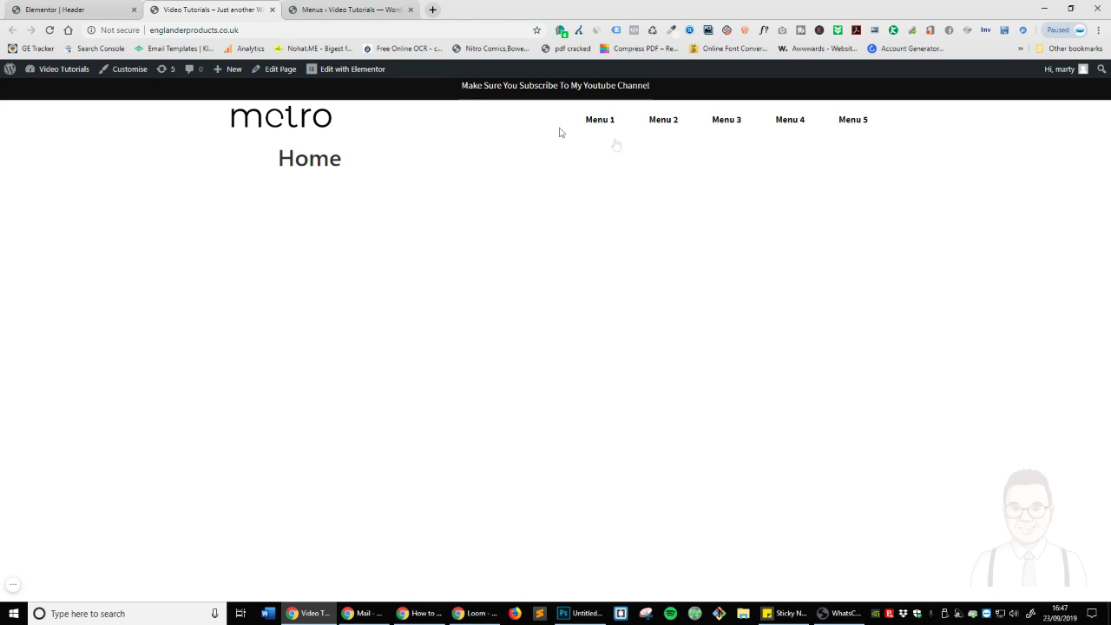
triple_click(556, 90)
click(576, 95)
double_click(511, 86)
key(ctrl+shift+Tab)
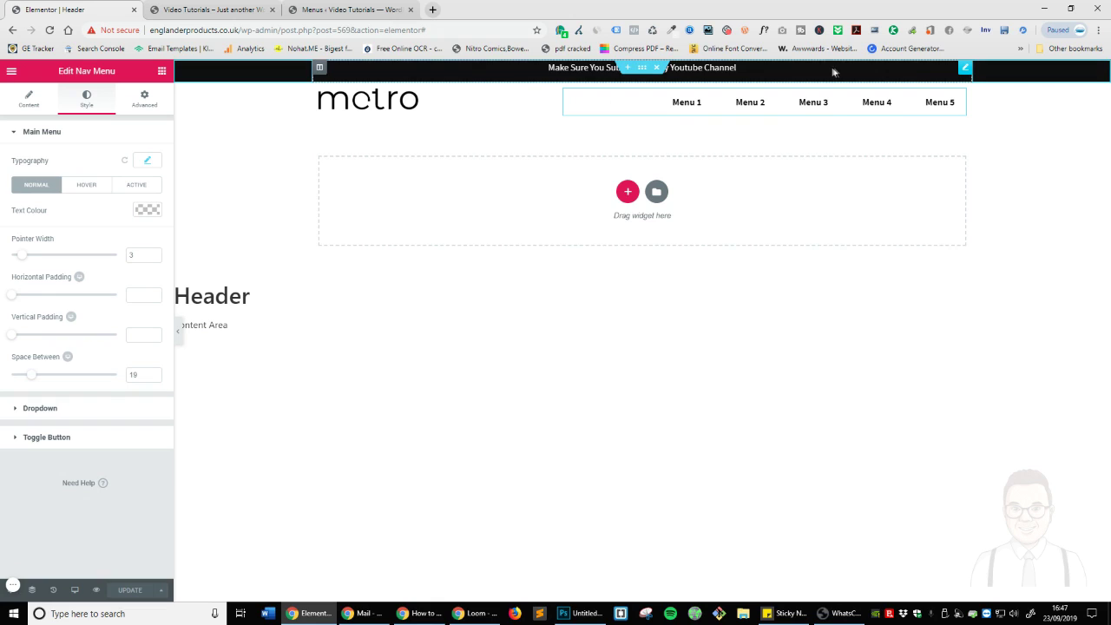
View the subscribe text as HTML and check the live header, then open the announcement bar's settings.
click(961, 69)
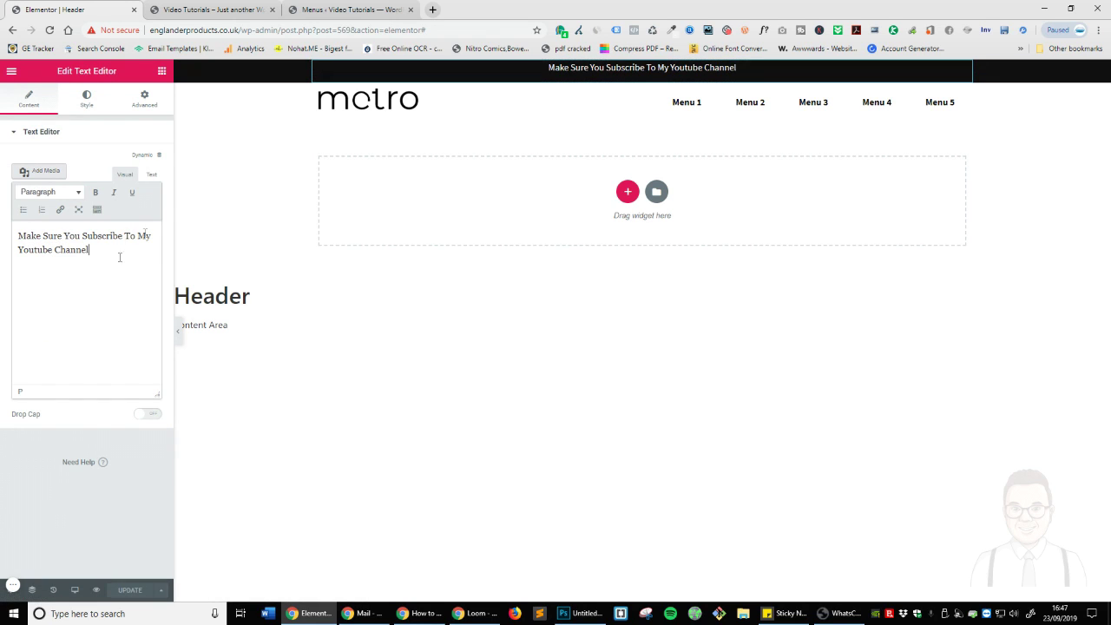
click(152, 178)
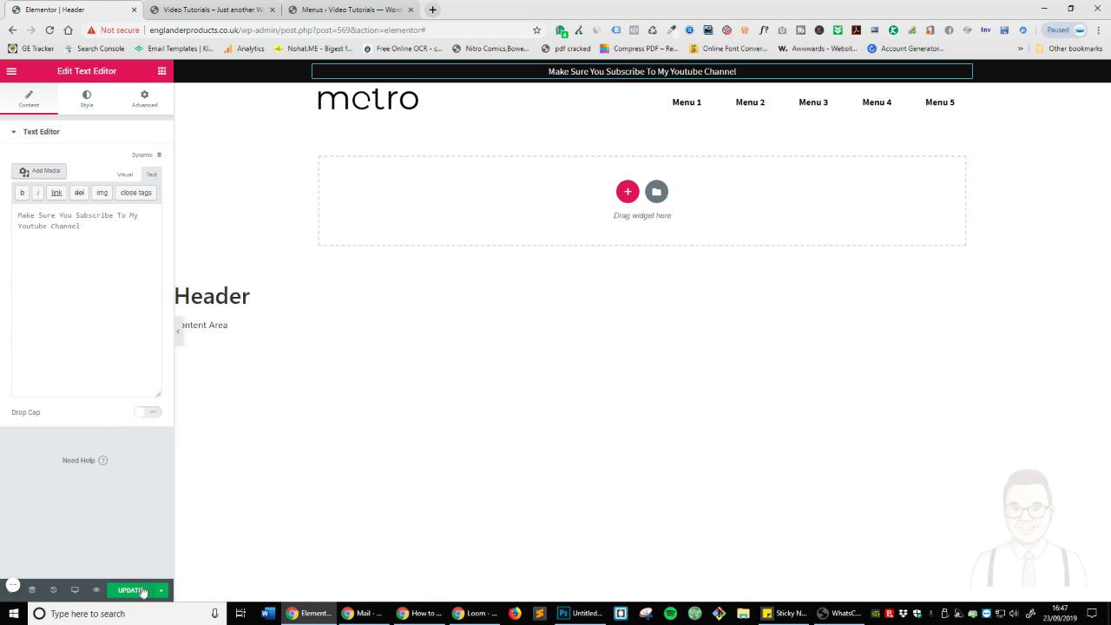
click(213, 10)
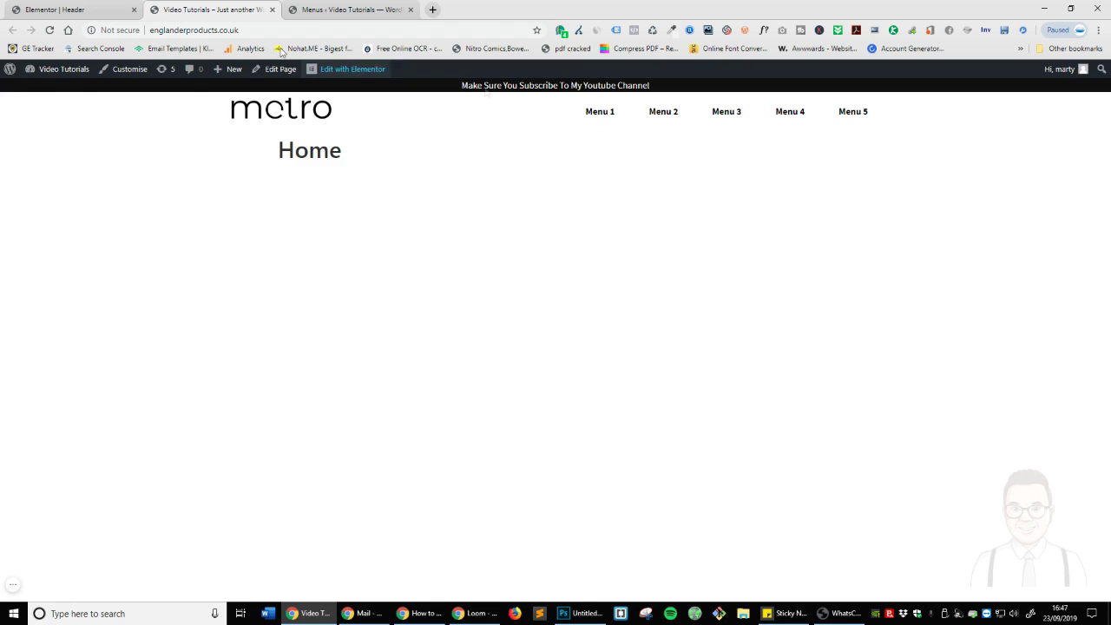
click(128, 7)
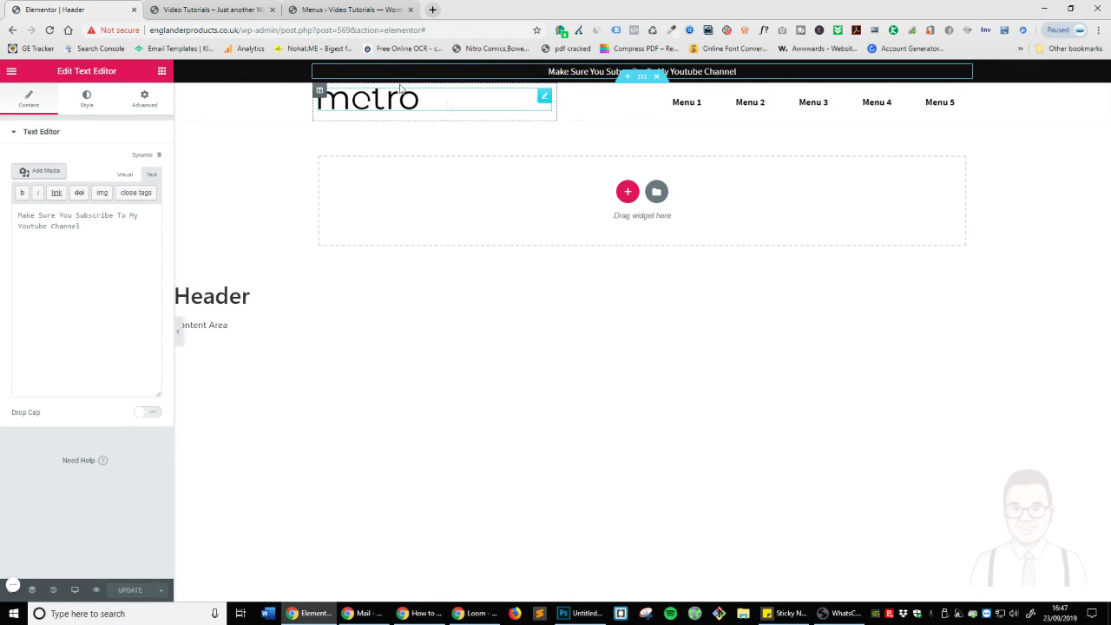
click(159, 75)
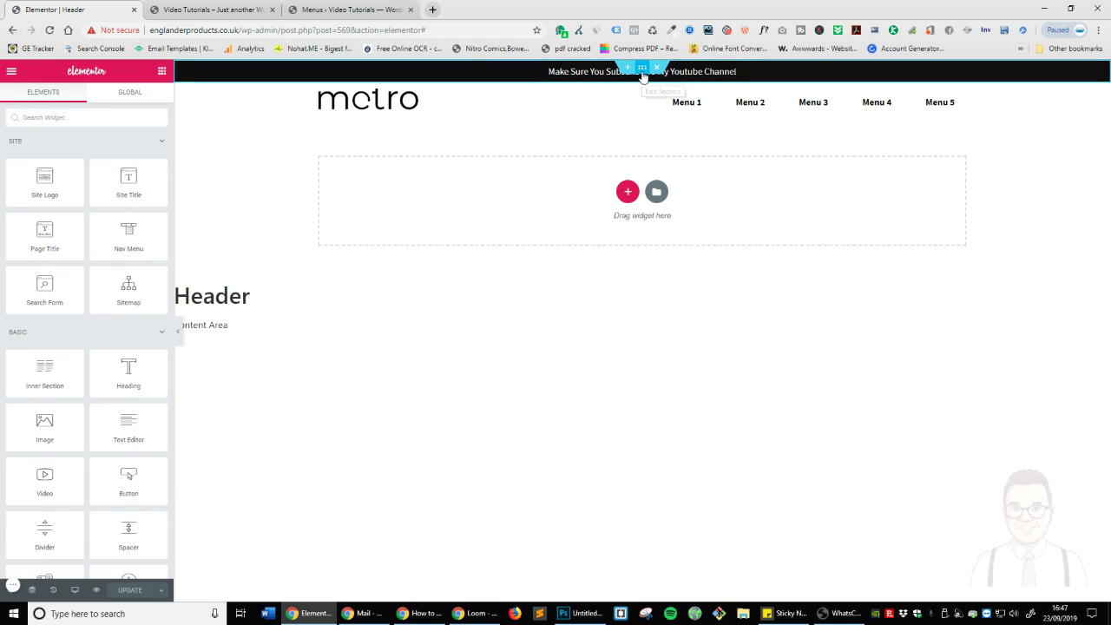
click(643, 75)
Duplicate the announcement bar, move the copy below the logo and menu row, and colour it #777777.
right_click(642, 75)
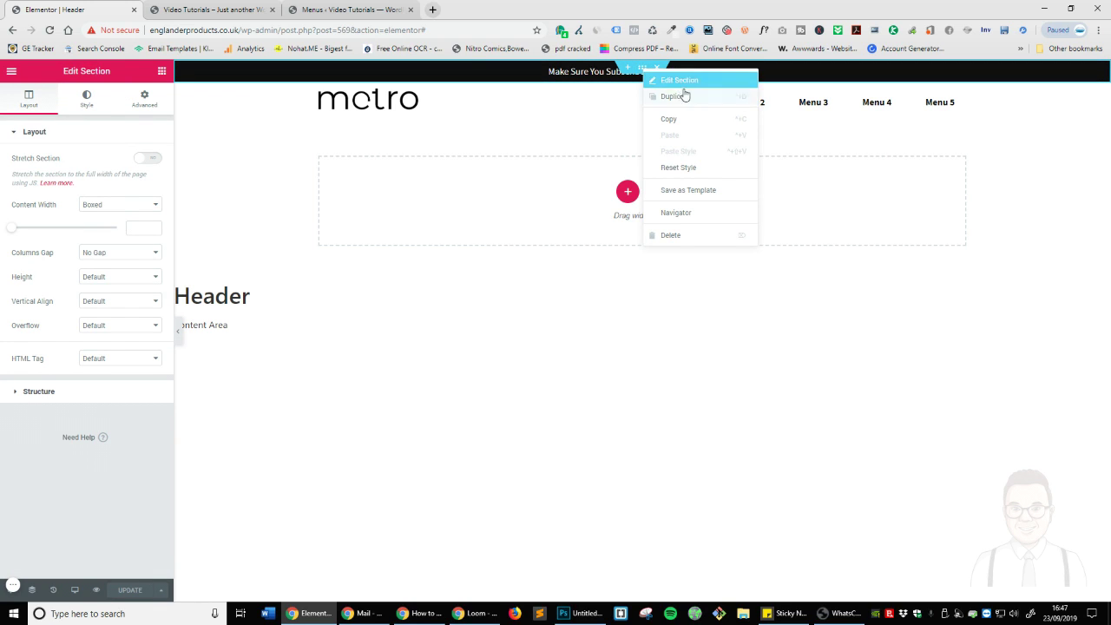
click(670, 95)
drag(642, 83, 657, 132)
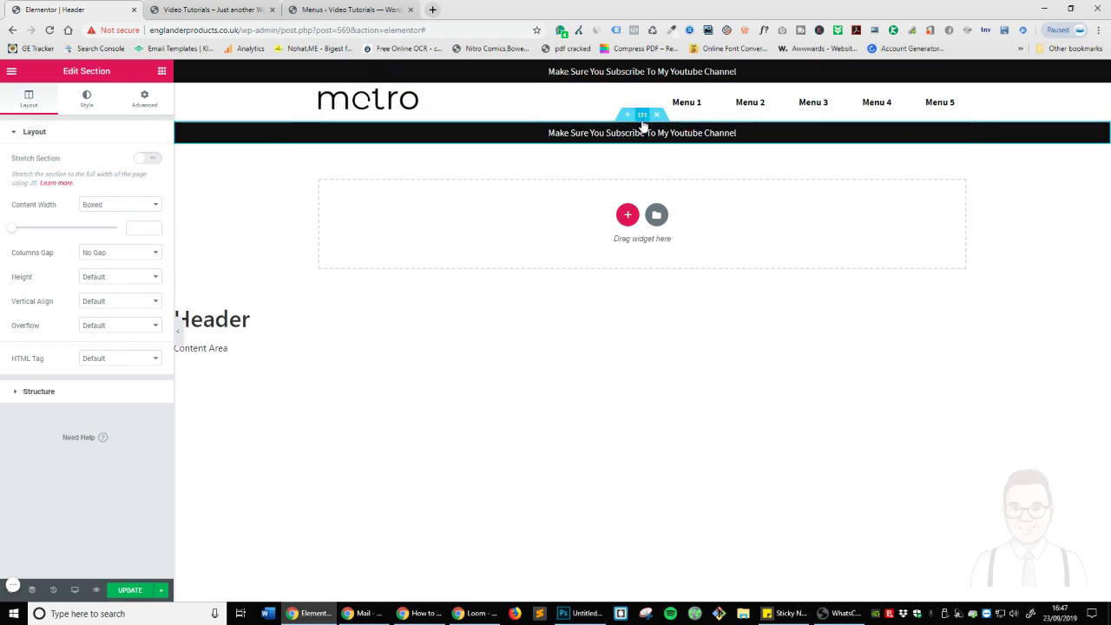
click(94, 104)
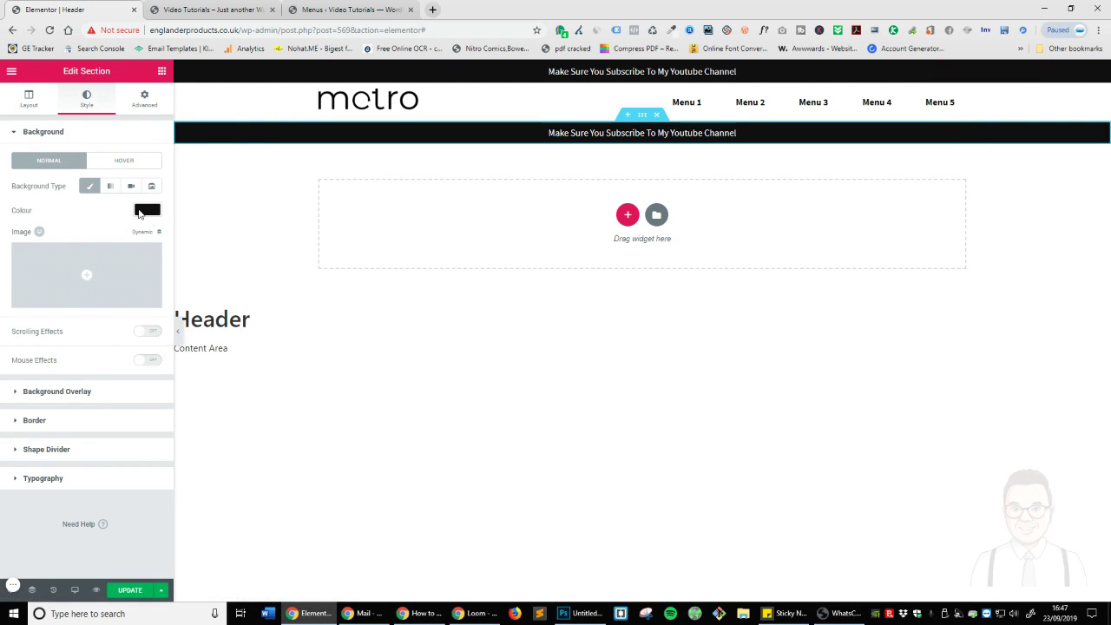
click(142, 210)
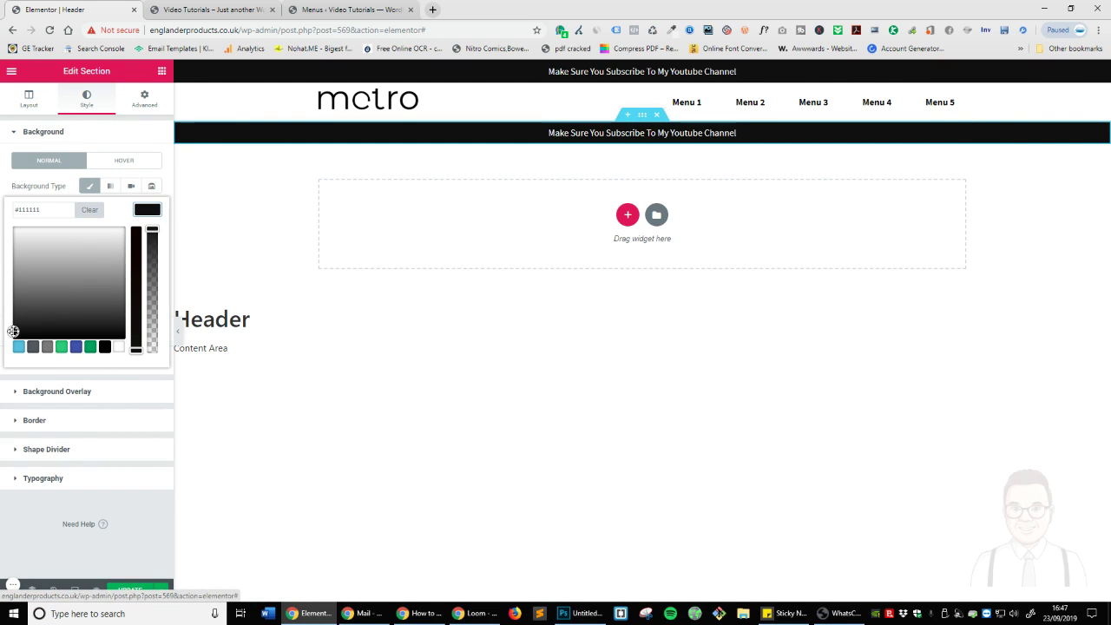
drag(13, 331, 13, 287)
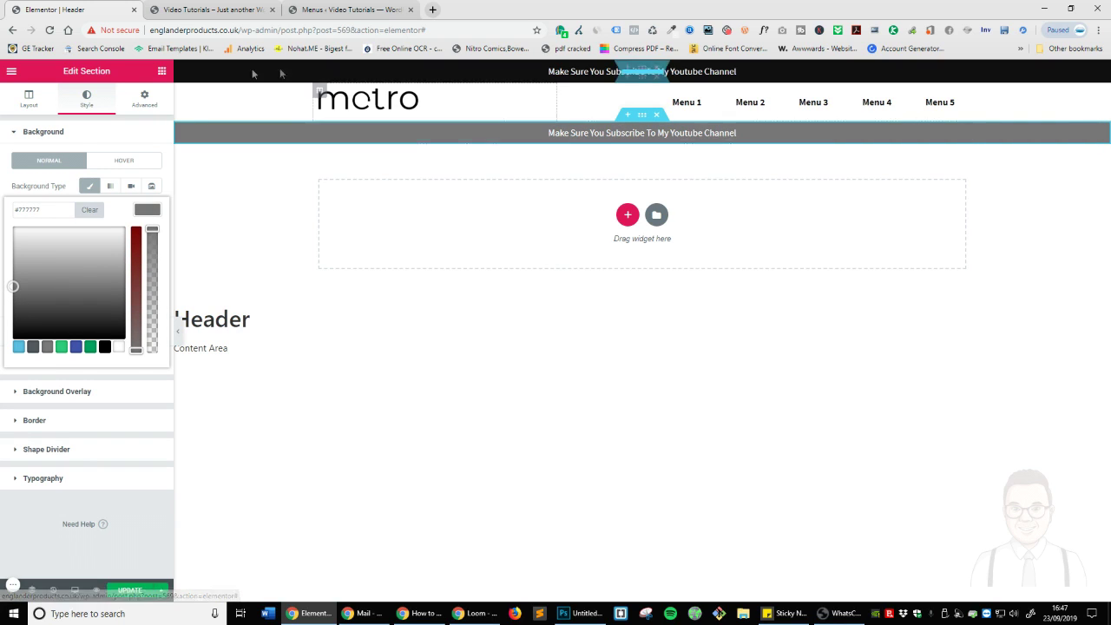
click(162, 71)
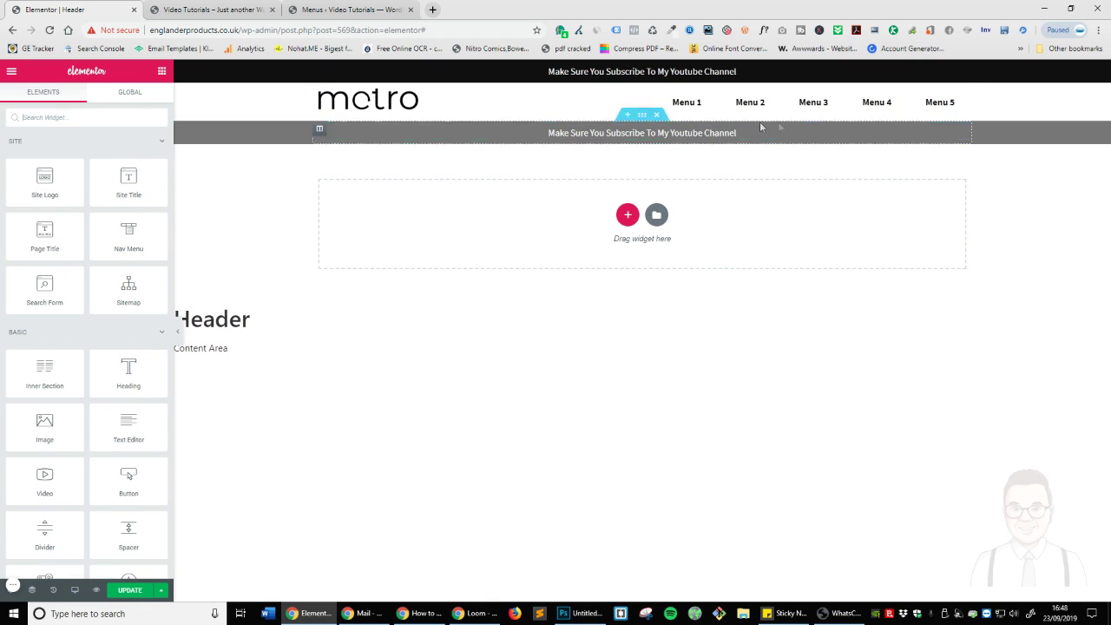
Put a copy of the Nav Menu into the grey bar and delete its subscribe text.
right_click(963, 99)
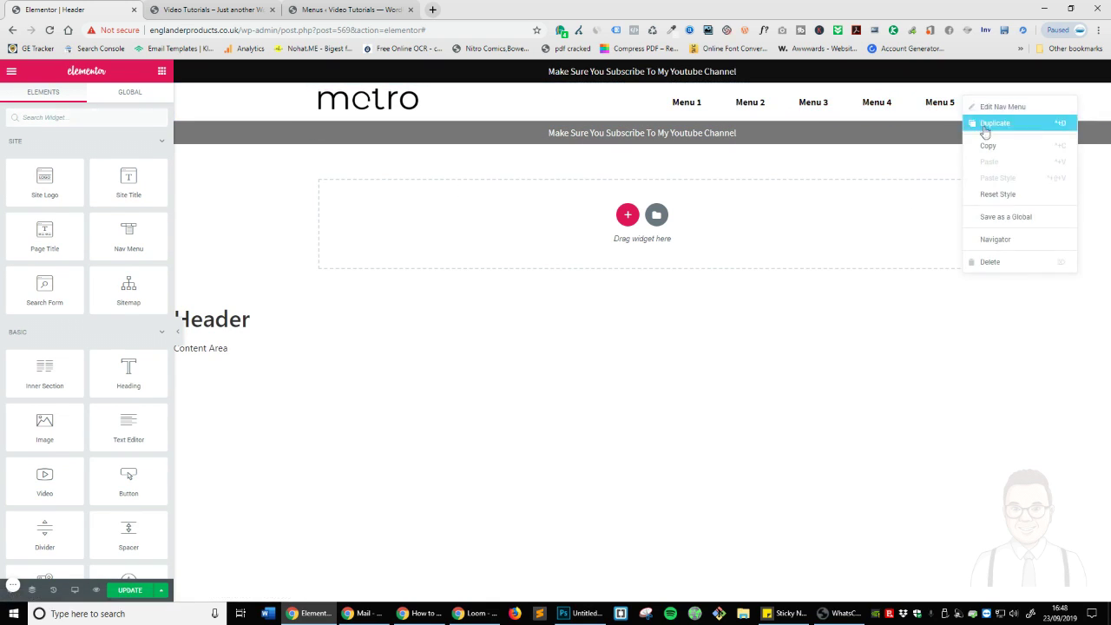
click(990, 124)
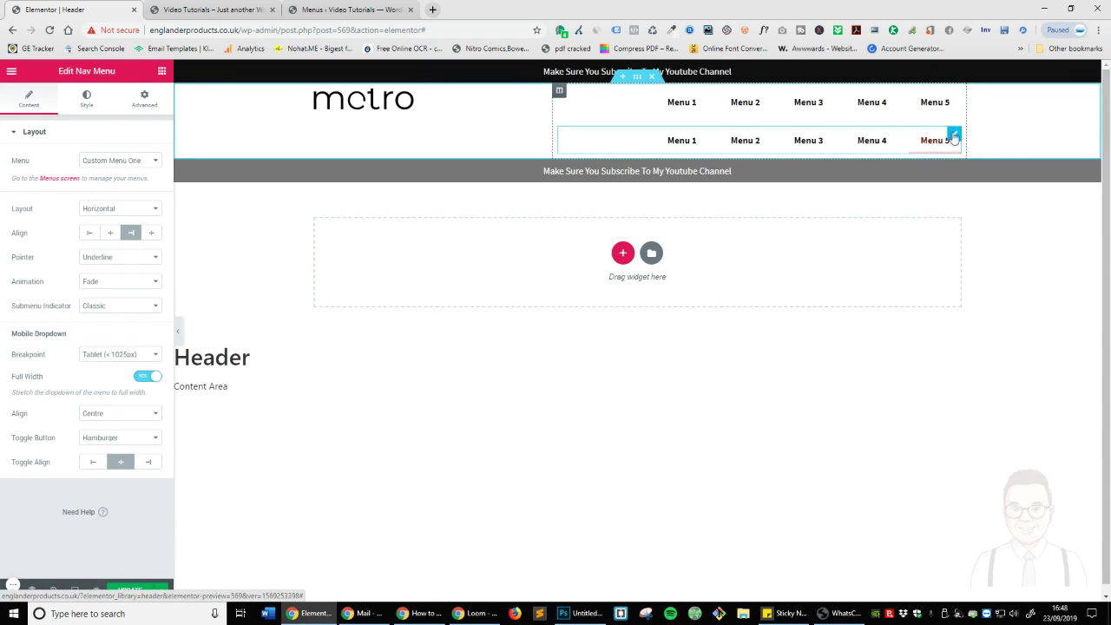
drag(953, 139, 659, 138)
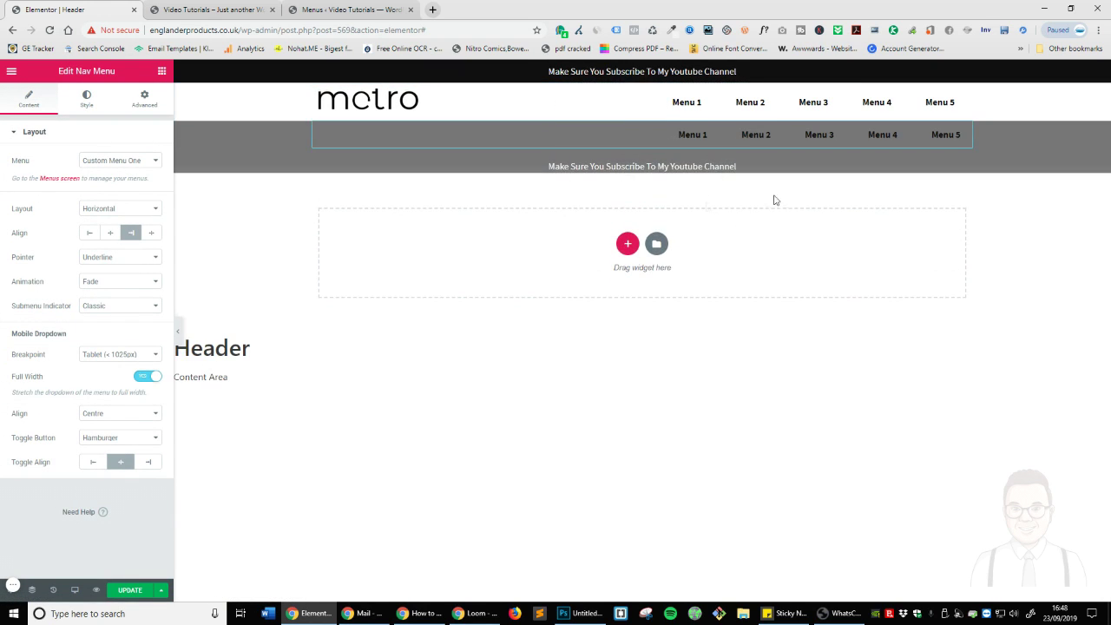
right_click(785, 178)
click(839, 330)
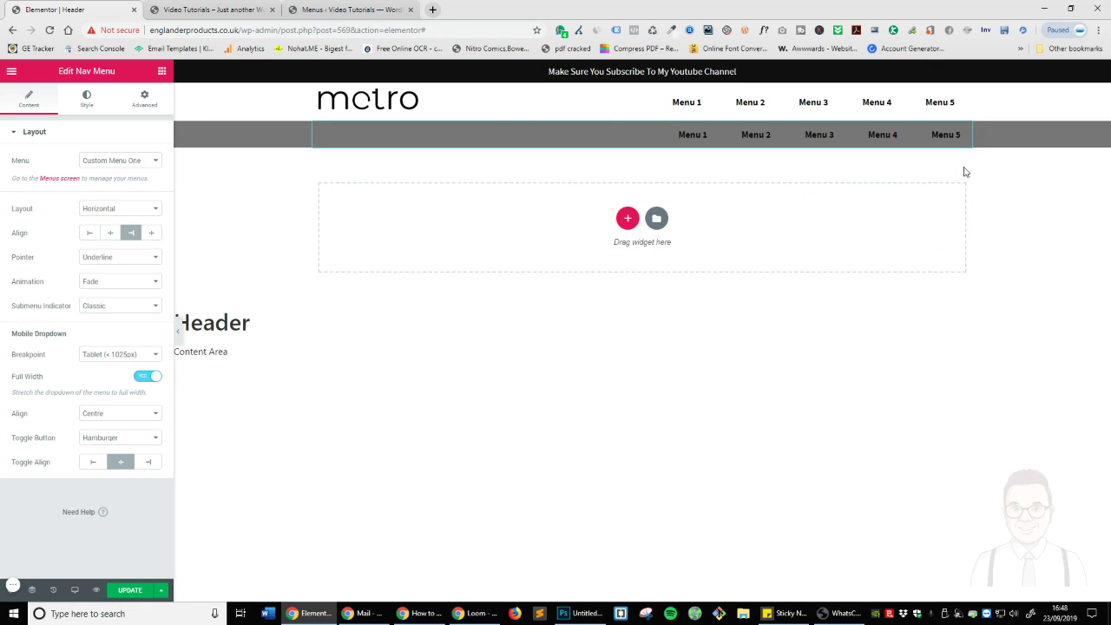
Centre the copied menu and switch it to show the Home Menu.
click(82, 103)
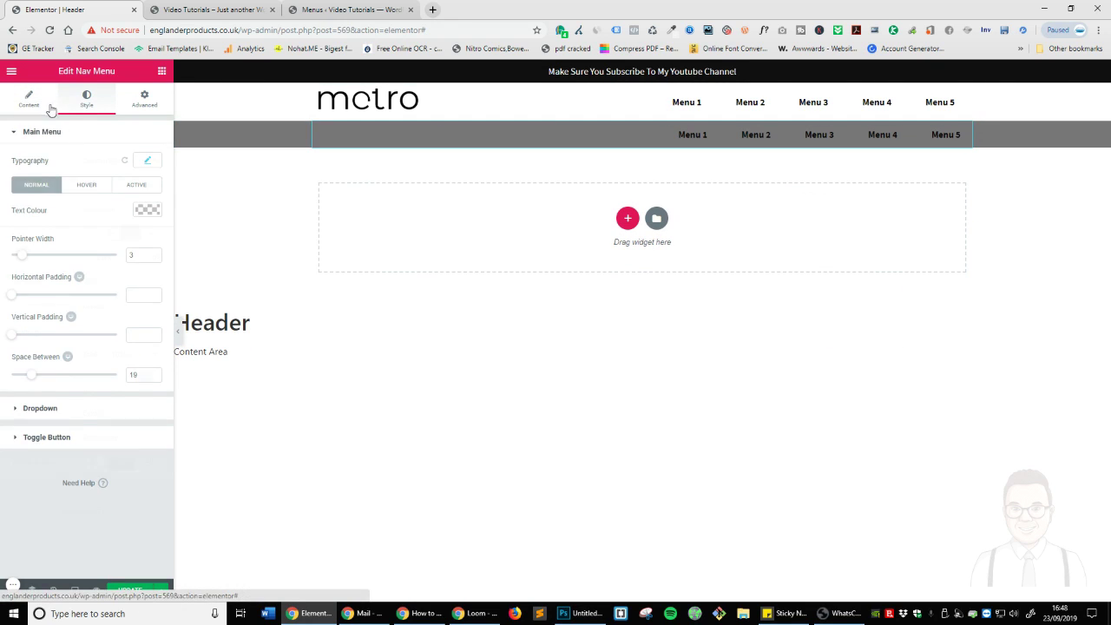
click(50, 106)
click(110, 233)
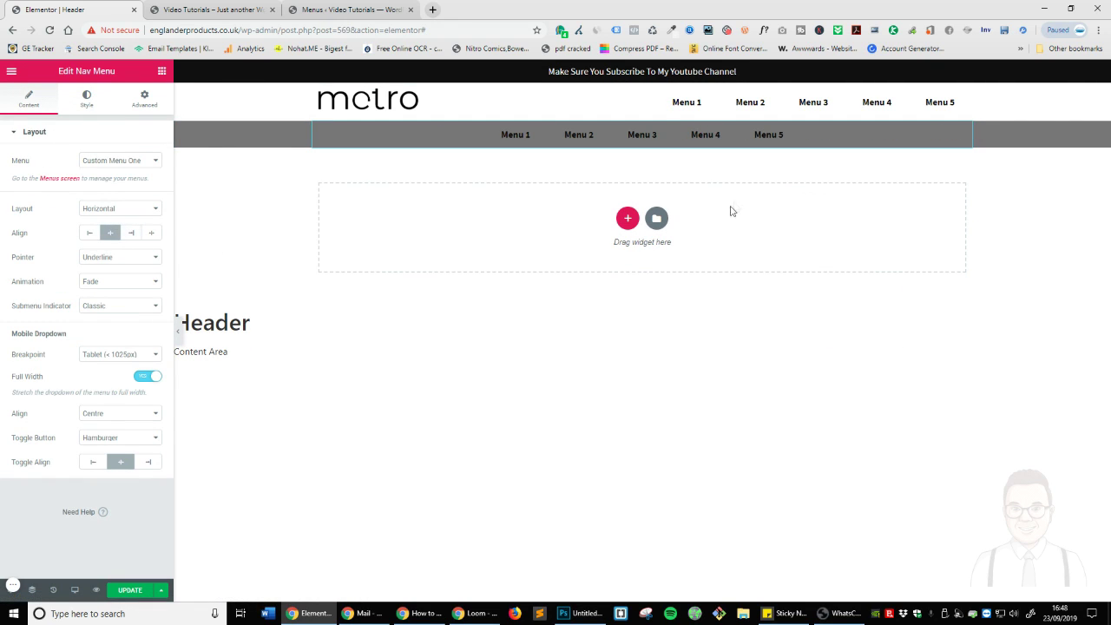
click(129, 161)
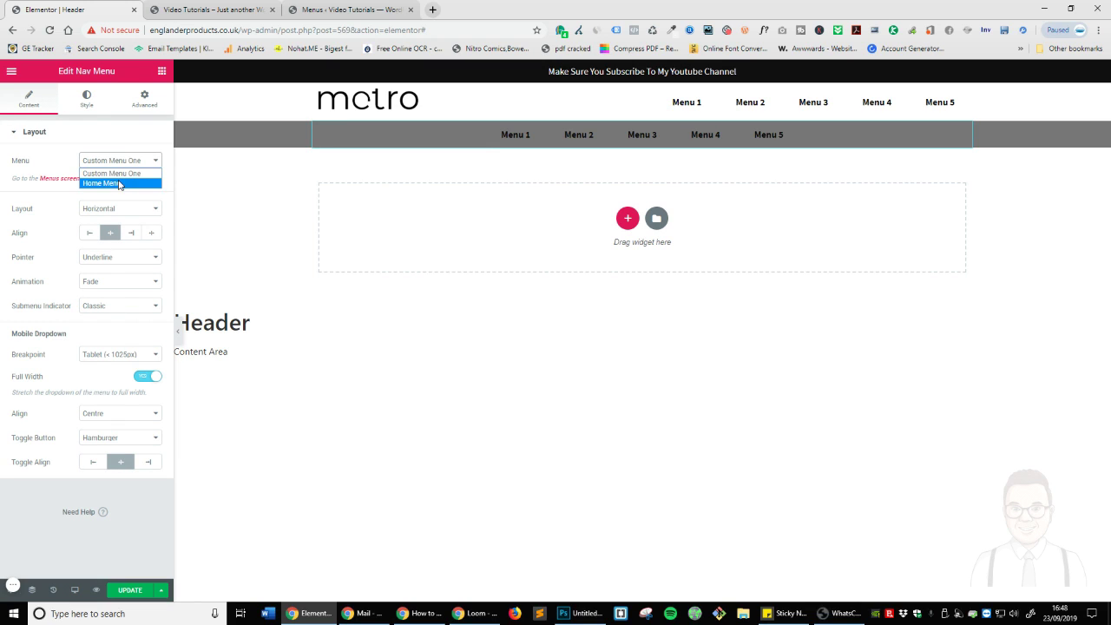
click(106, 182)
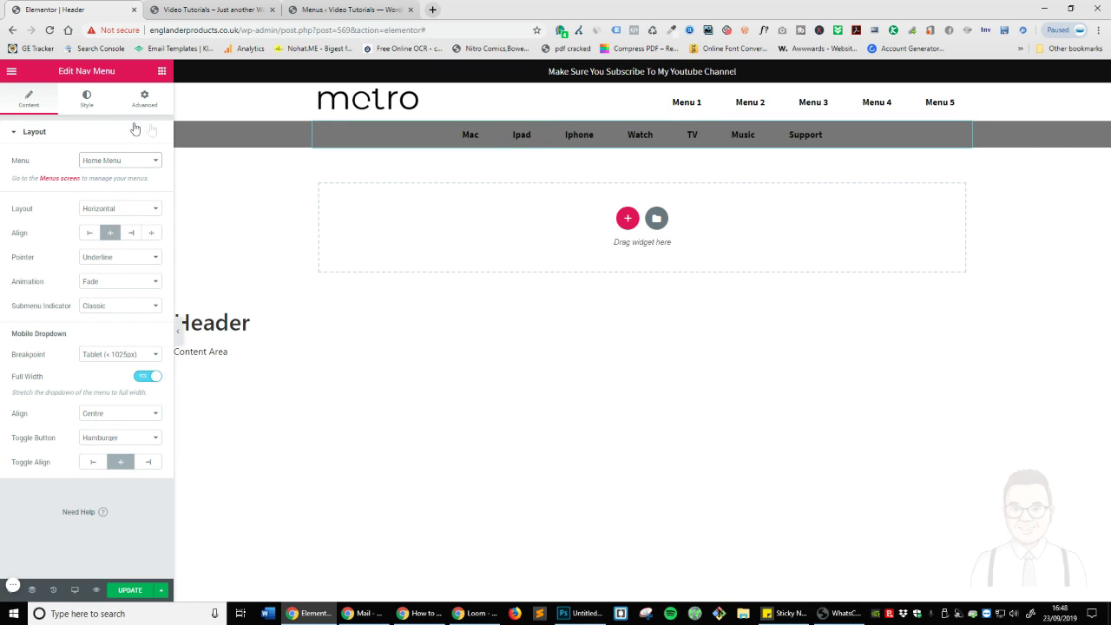
Make the grey bar's menu text white with font weight 400 and save the header.
click(87, 99)
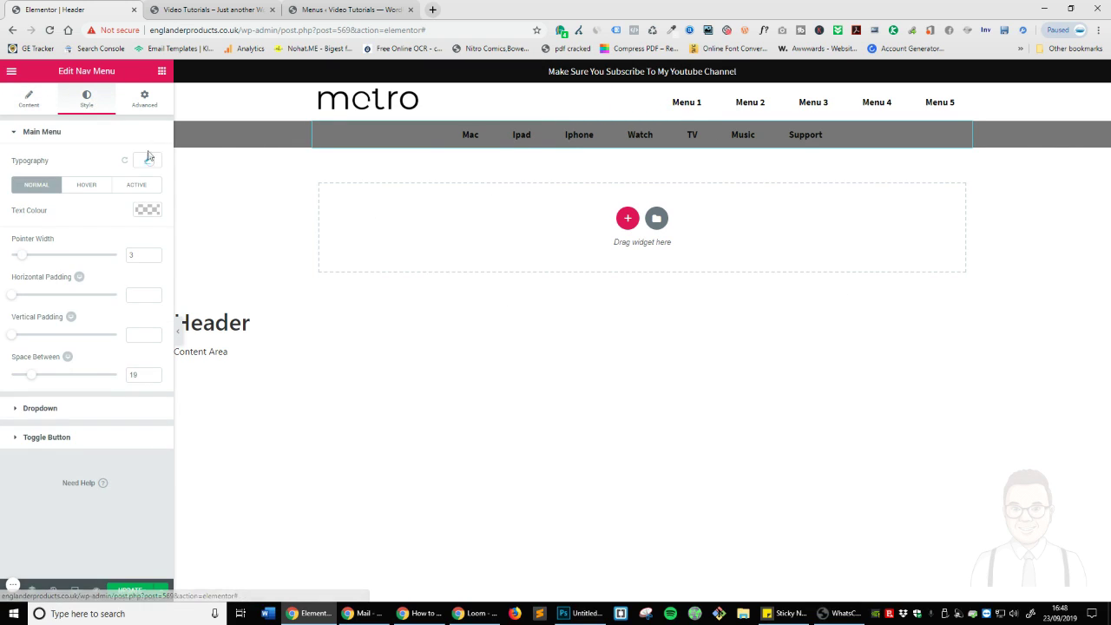
click(148, 209)
drag(96, 318, 13, 228)
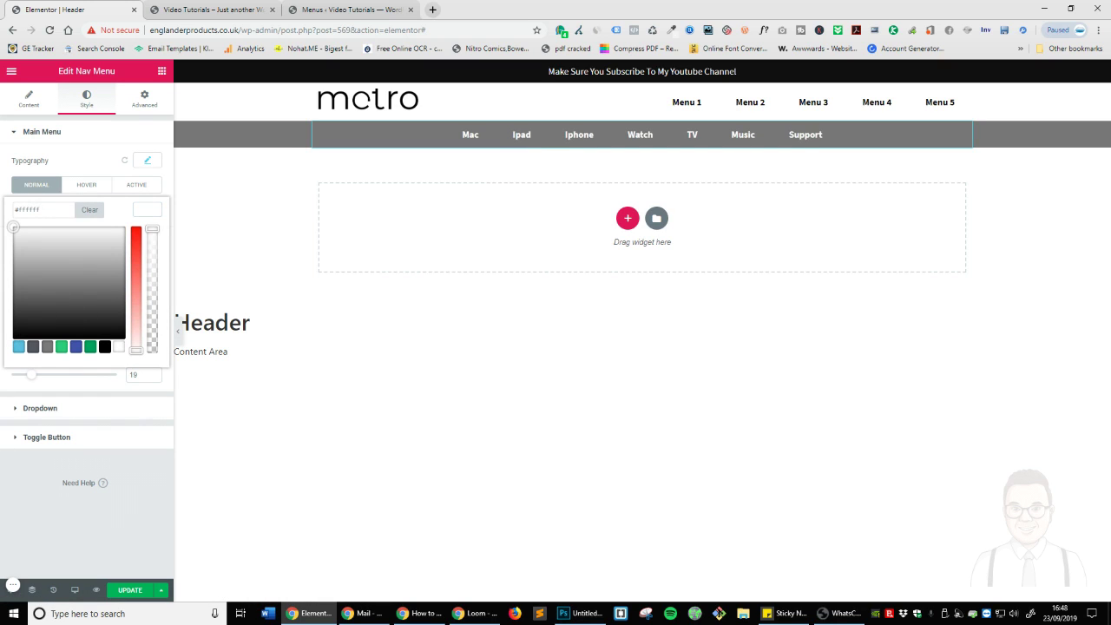
click(148, 162)
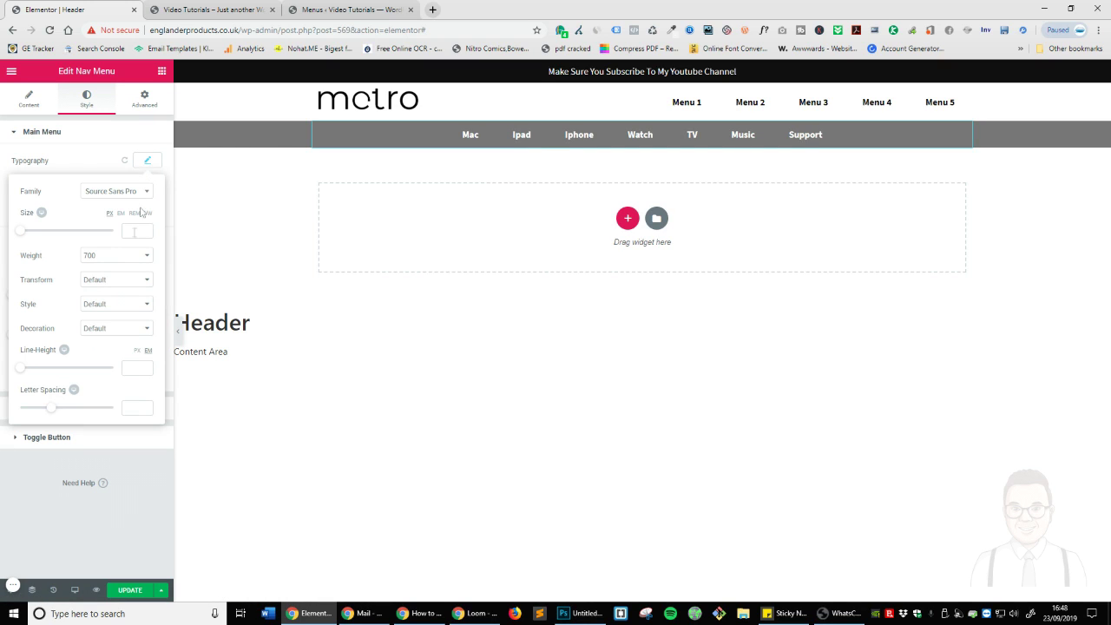
click(108, 265)
click(107, 298)
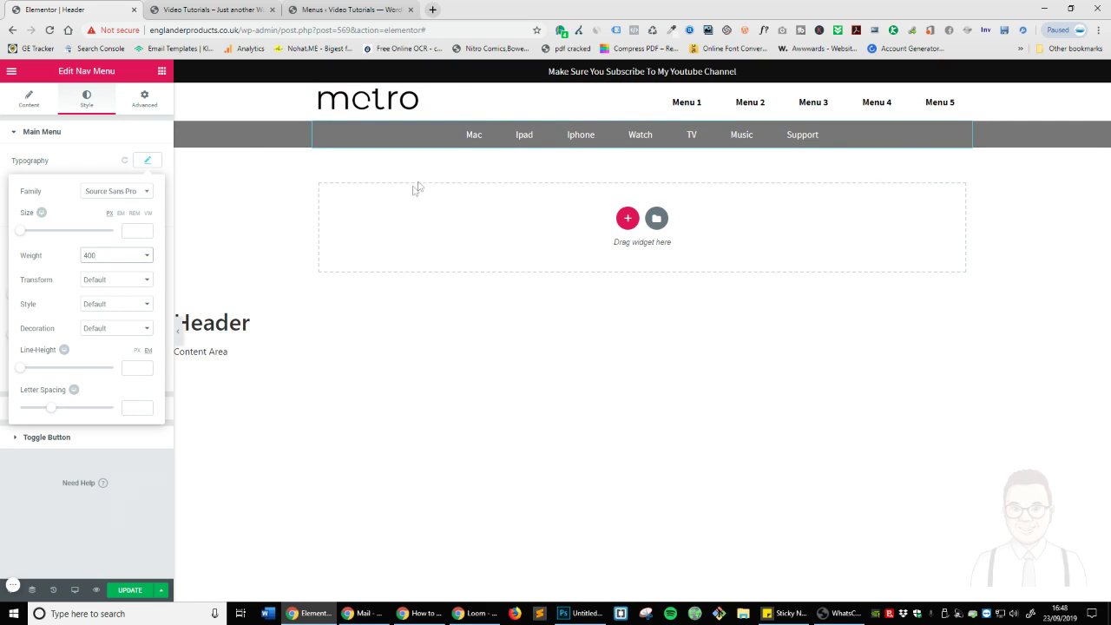
click(129, 590)
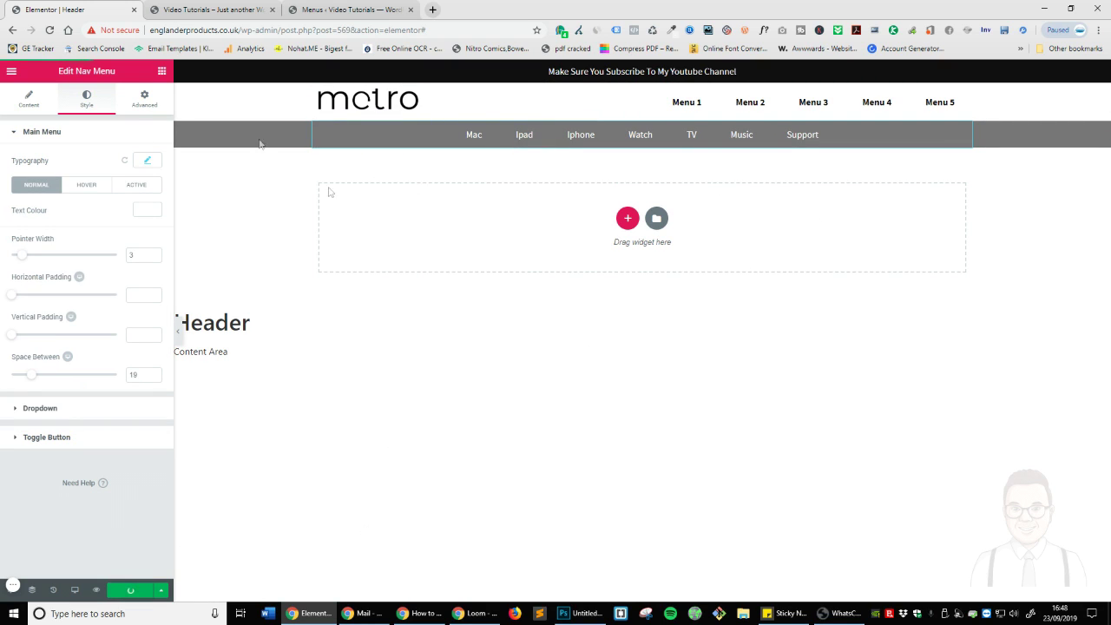
click(217, 10)
click(49, 30)
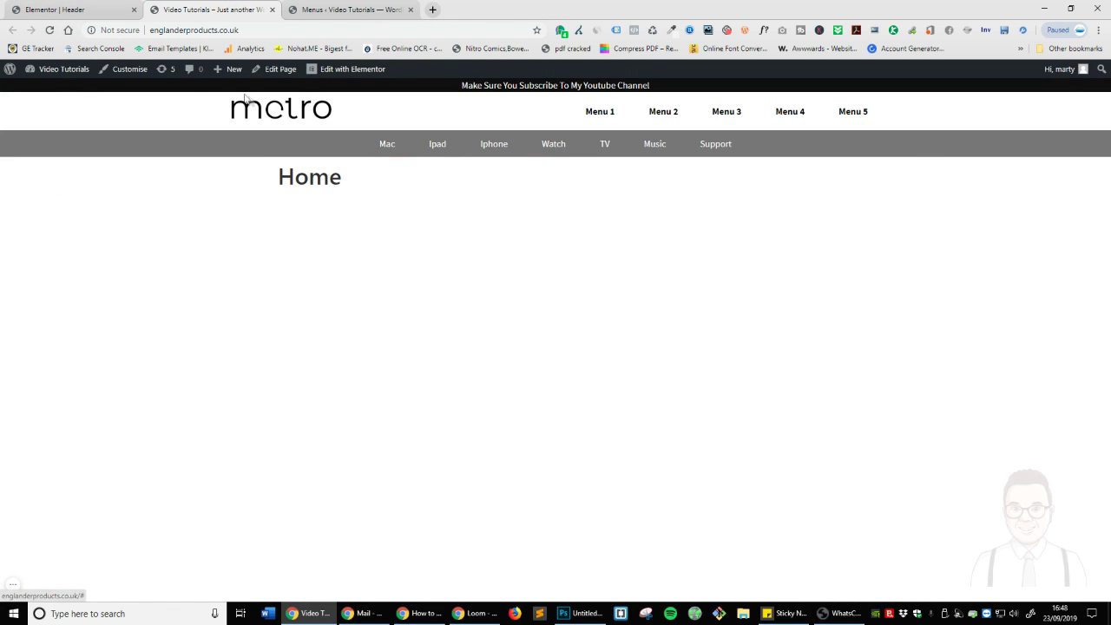
click(52, 10)
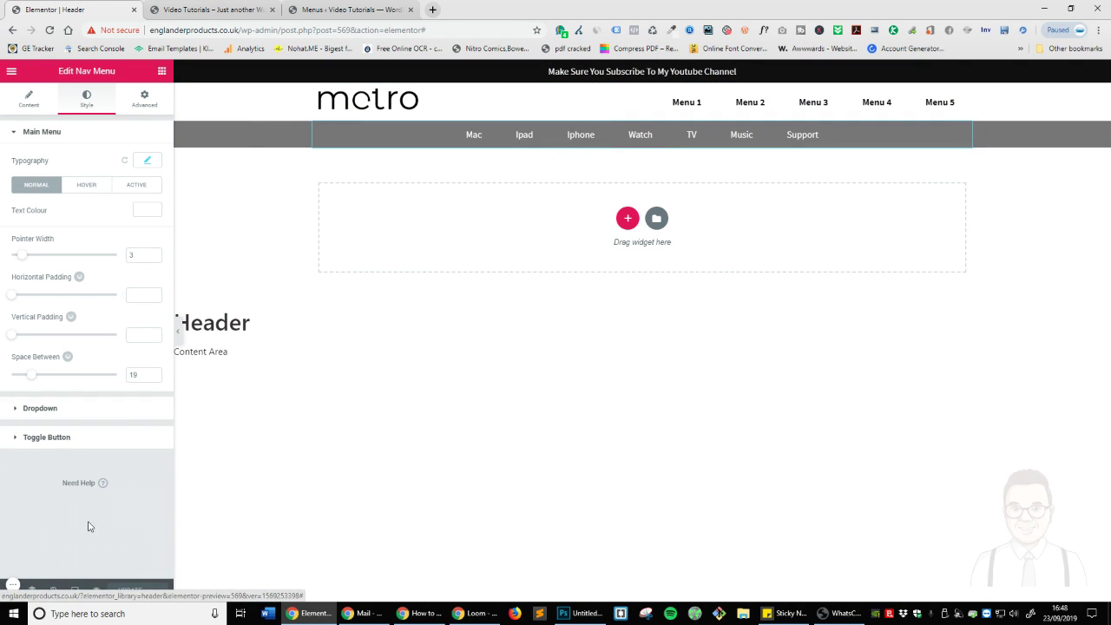
Preview on mobile, then set the grey Home Menu section to Hide On Mobile and Hide On Tablet.
click(75, 590)
click(50, 564)
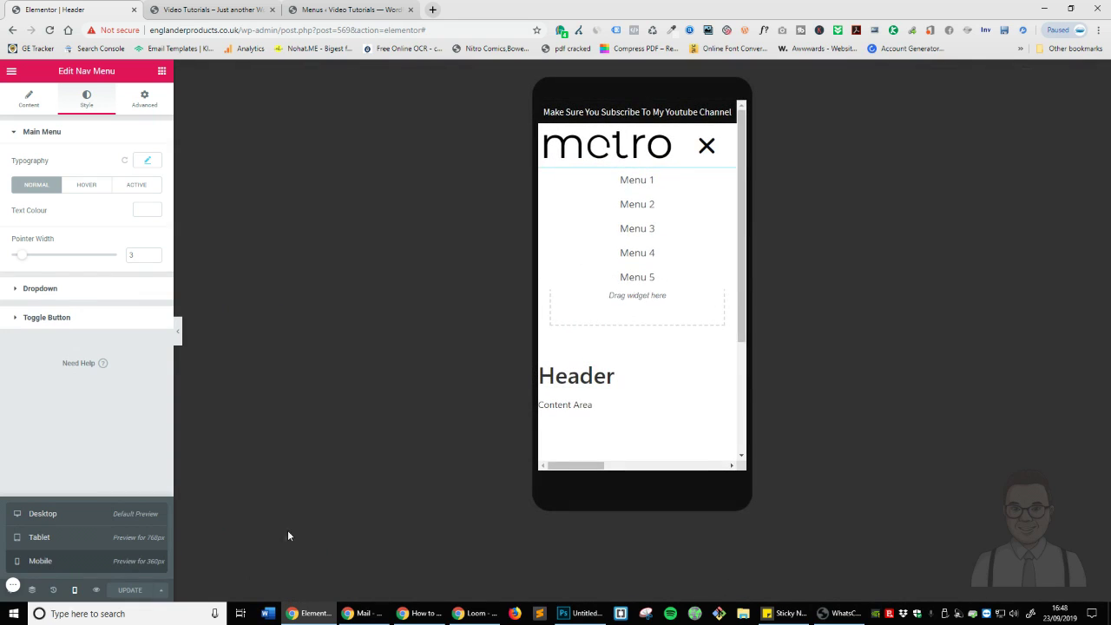
click(724, 144)
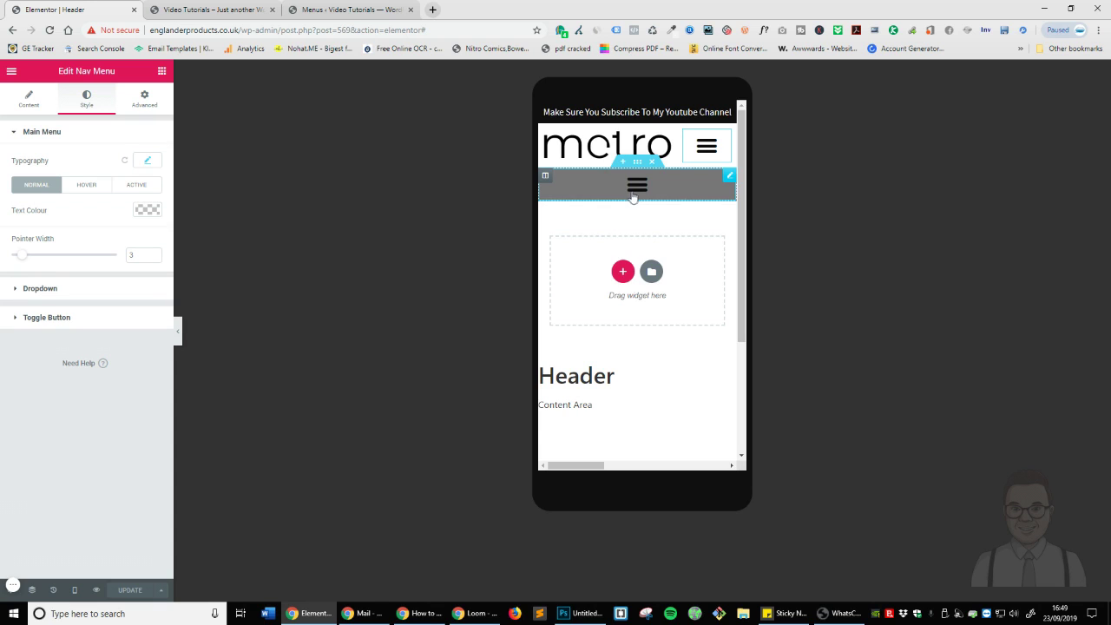
click(638, 163)
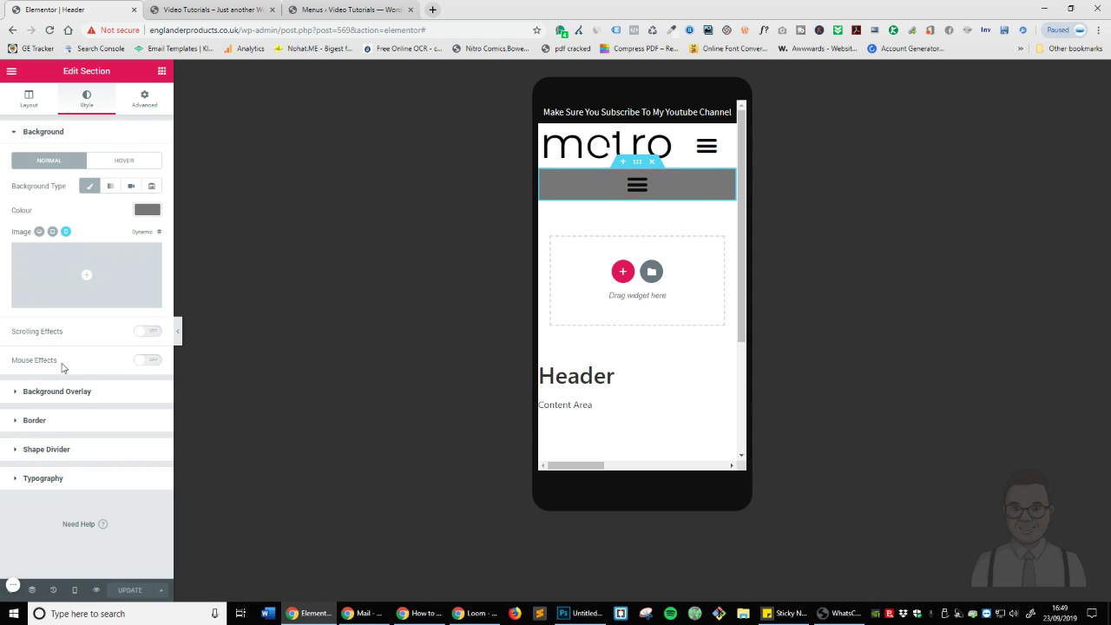
click(145, 100)
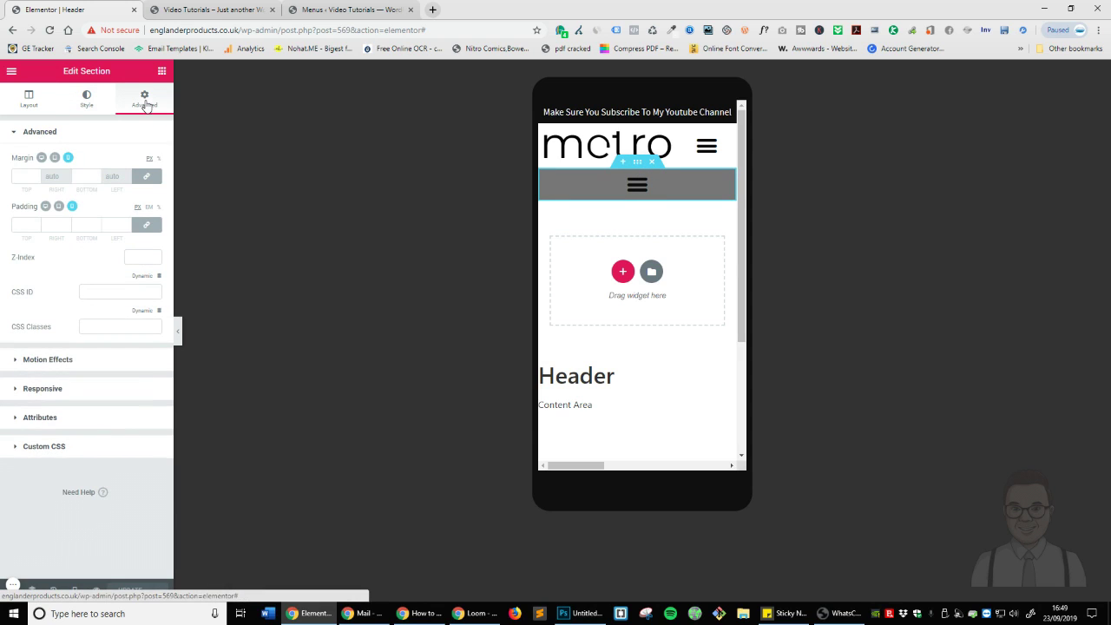
click(43, 387)
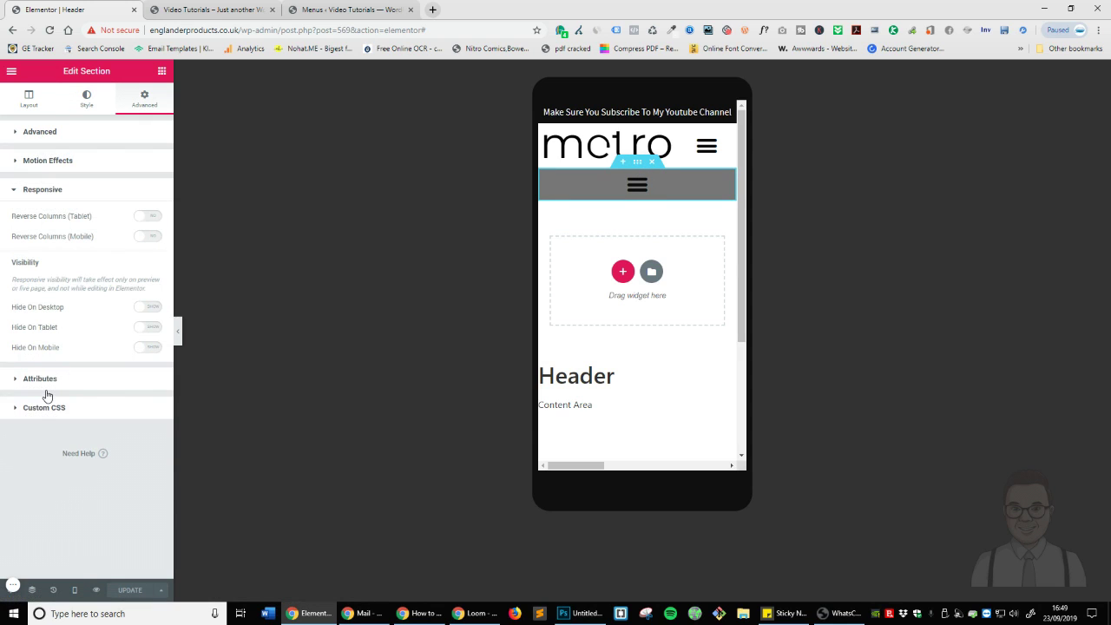
click(148, 348)
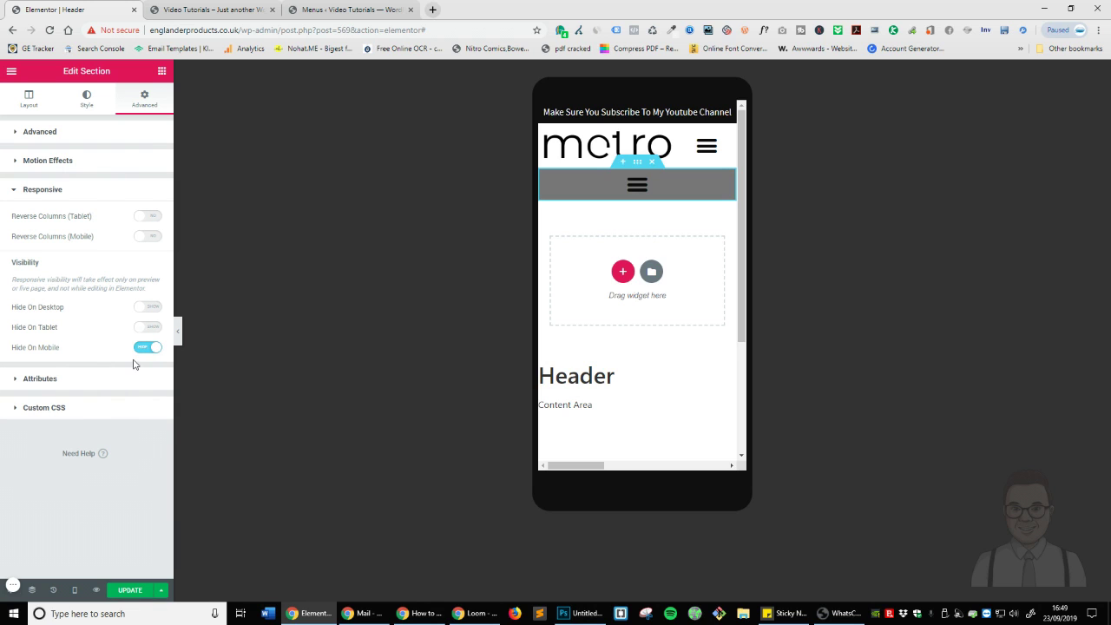
click(75, 589)
click(71, 539)
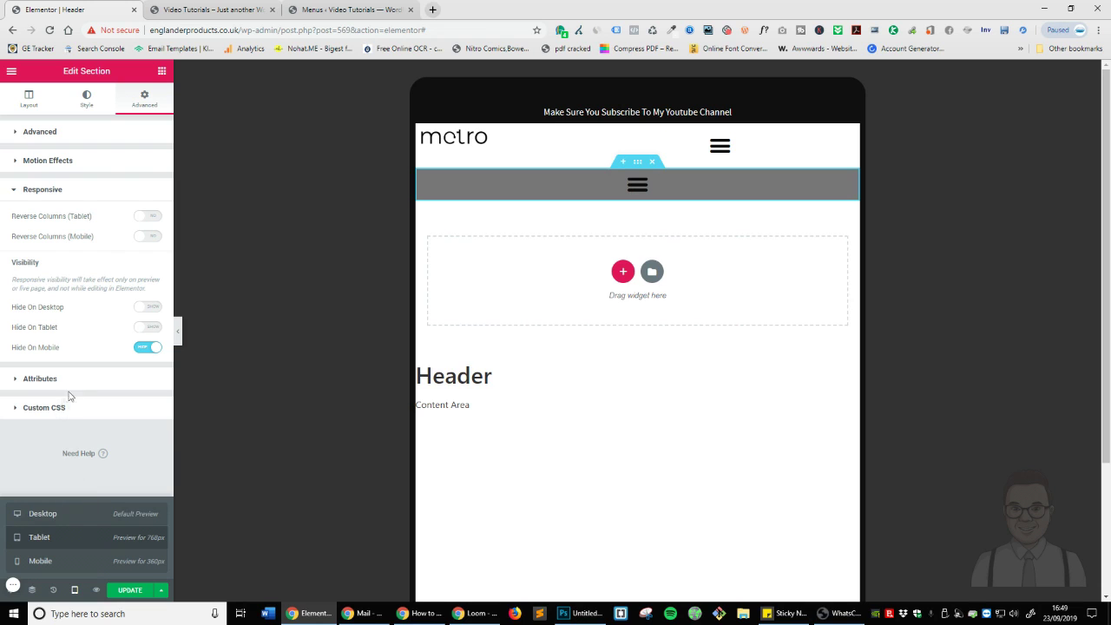
click(145, 328)
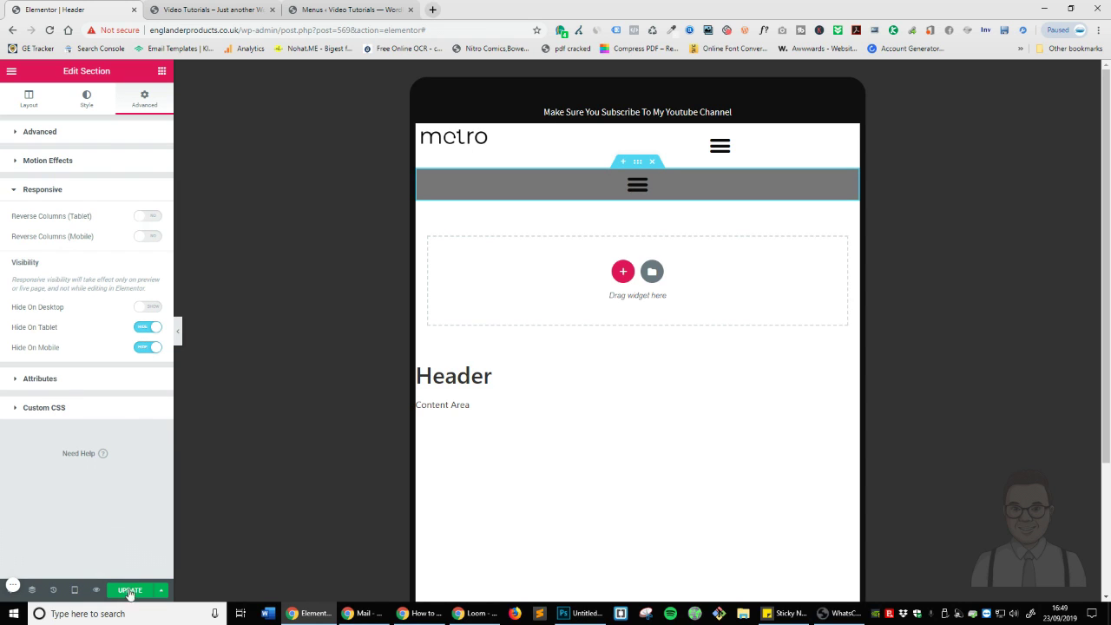
Return the preview to desktop width and save the header.
click(75, 590)
click(42, 513)
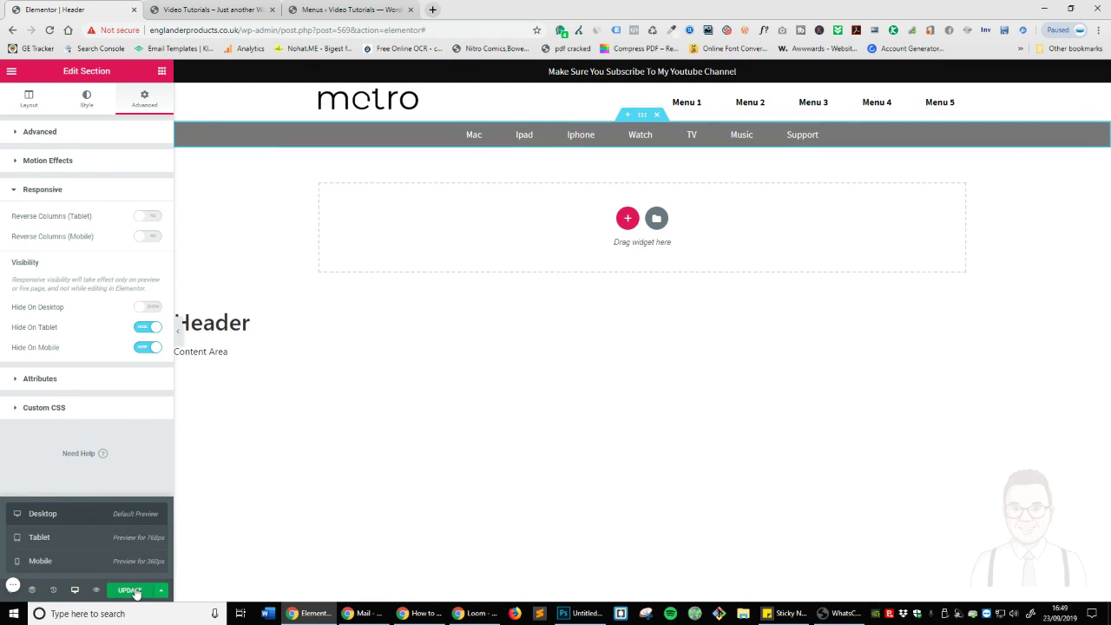
click(132, 591)
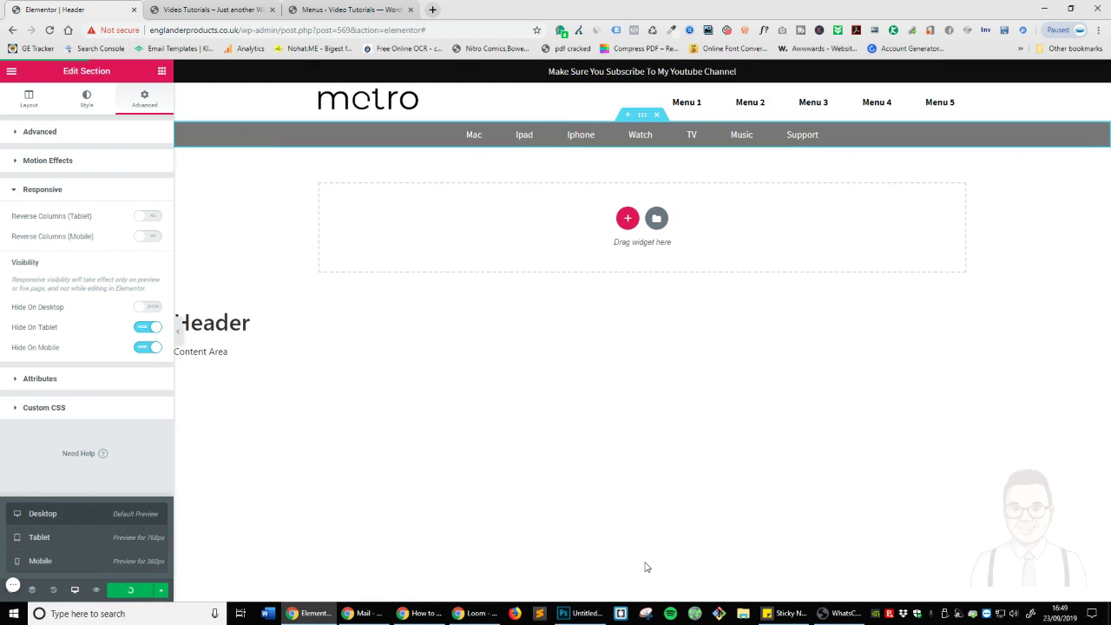
Reload the live home page and resize the browser to check the mobile and desktop layouts.
click(205, 9)
click(50, 29)
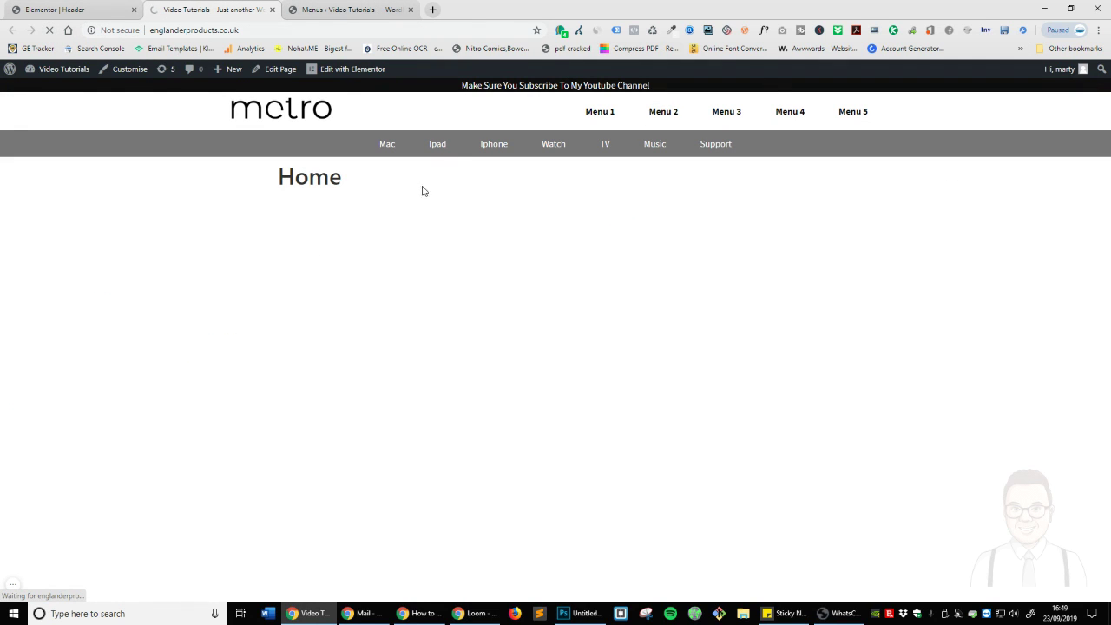
double_click(527, 7)
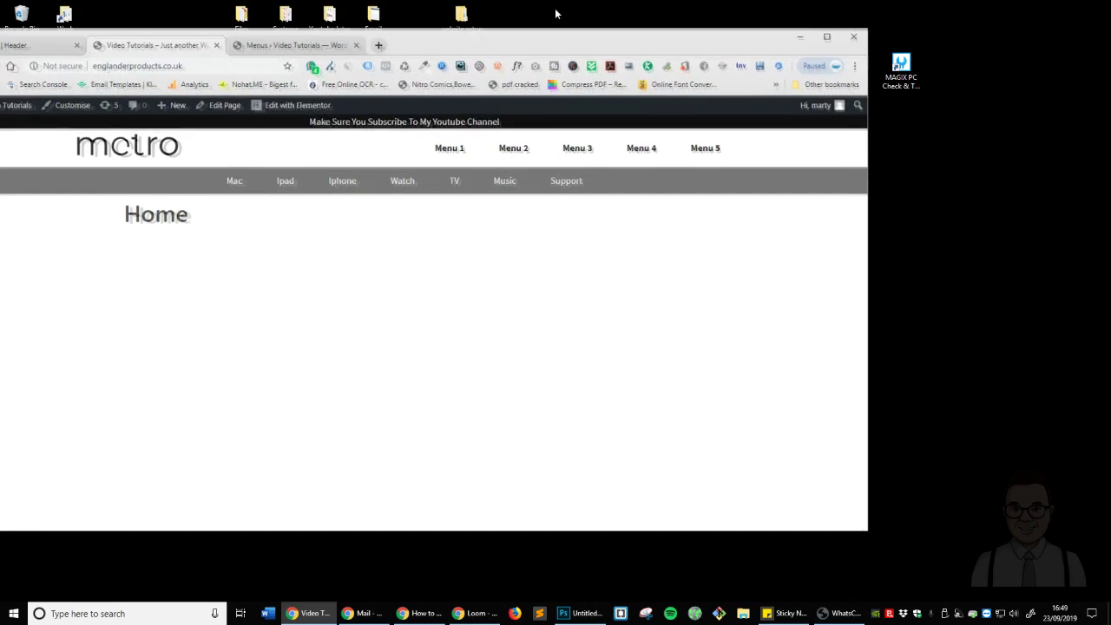
drag(714, 40, 888, 48)
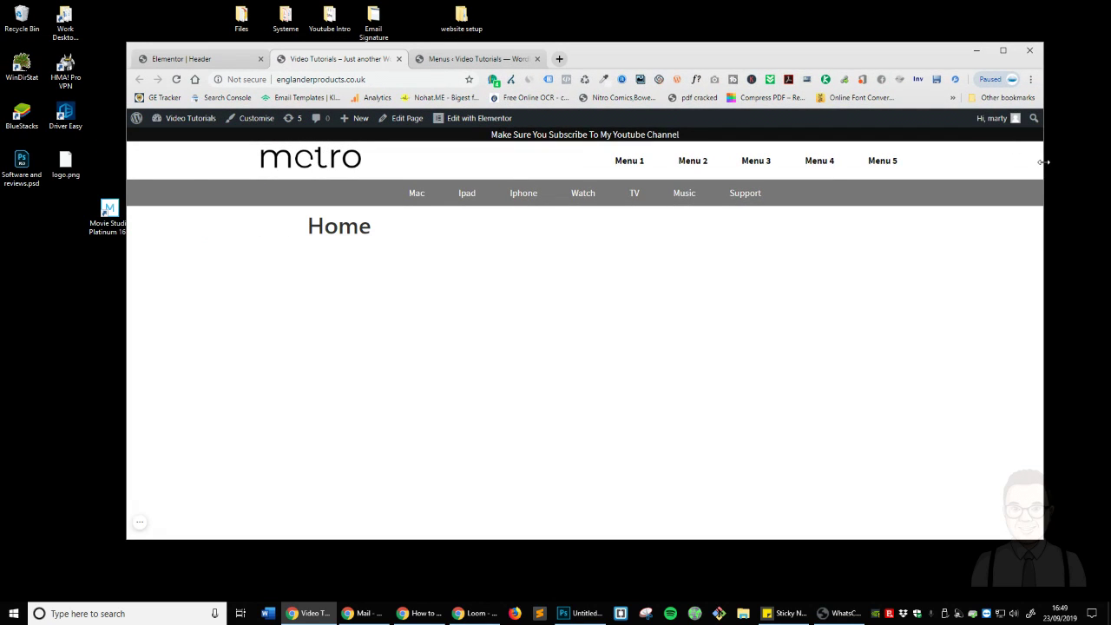
drag(1045, 161, 398, 173)
drag(328, 172, 923, 256)
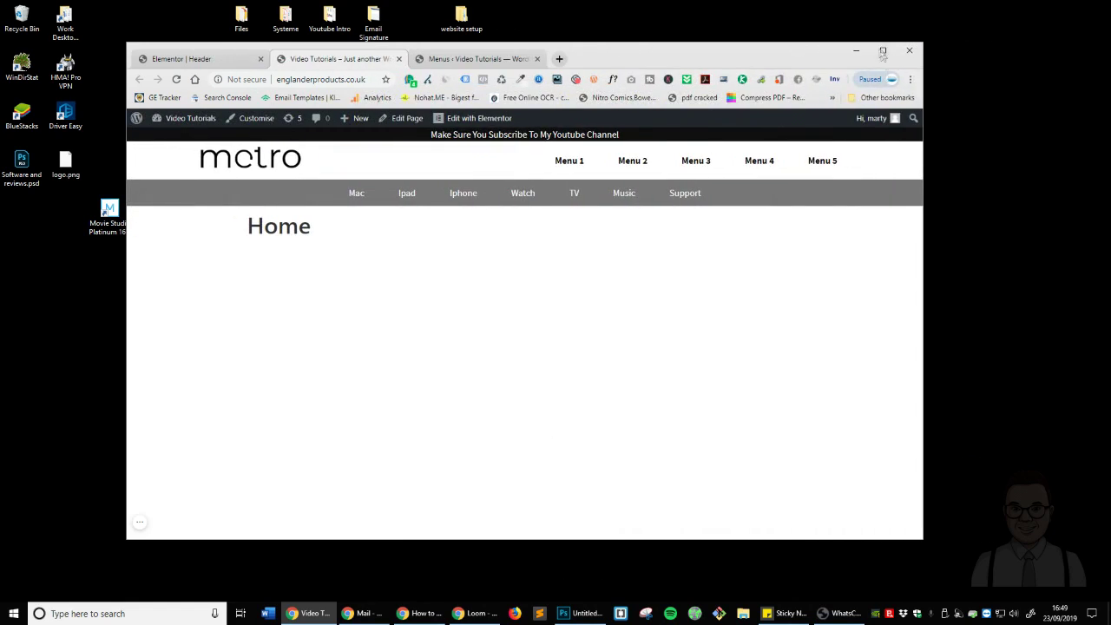
double_click(677, 49)
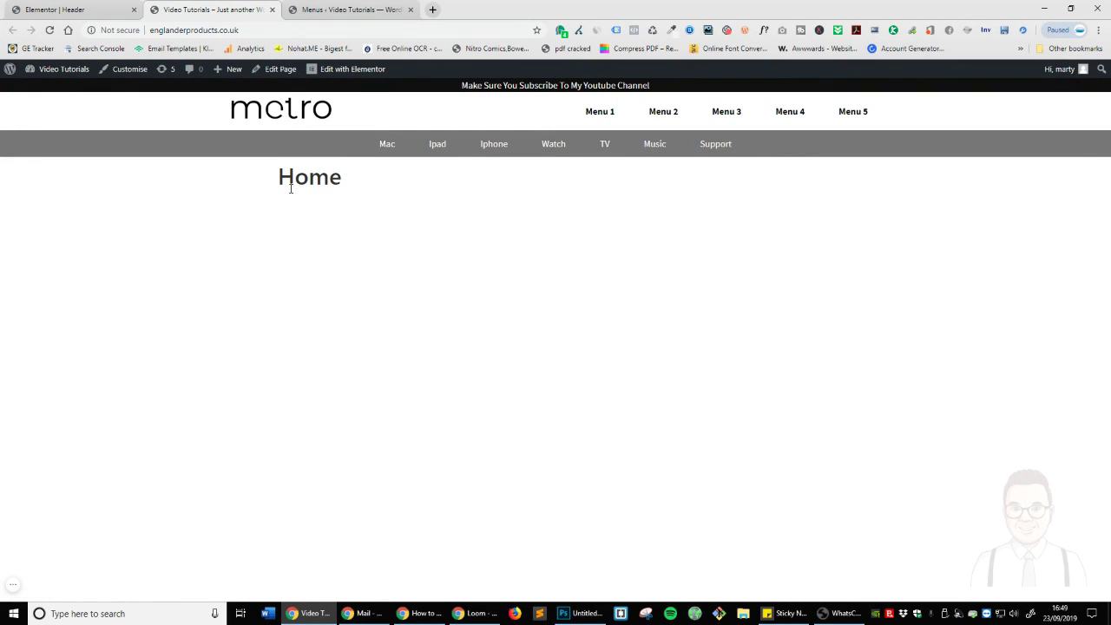
click(69, 7)
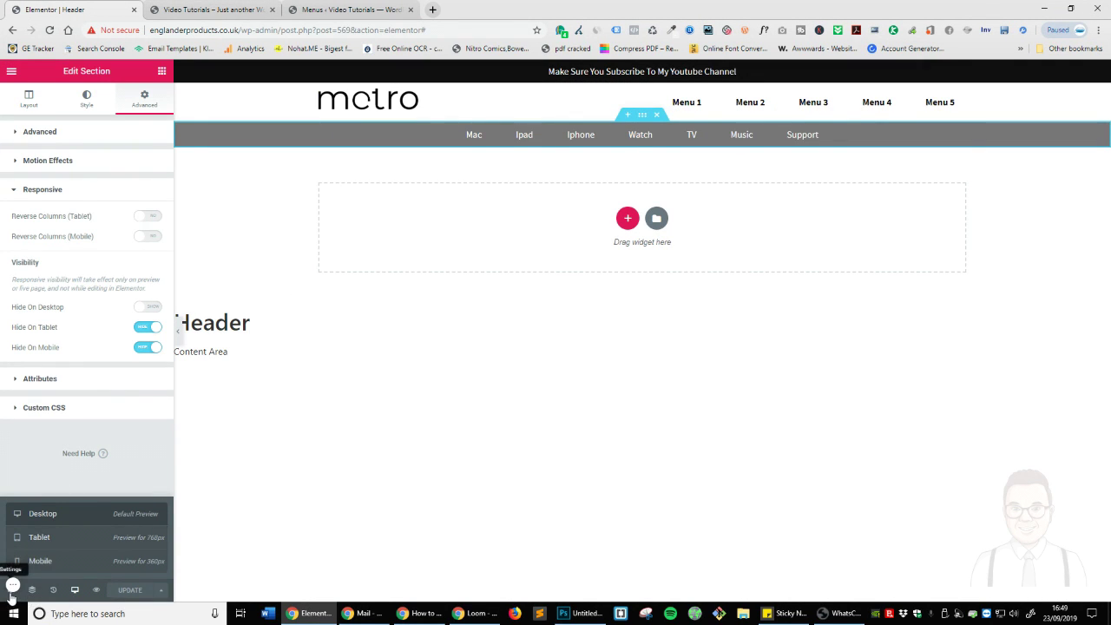
click(213, 10)
click(50, 30)
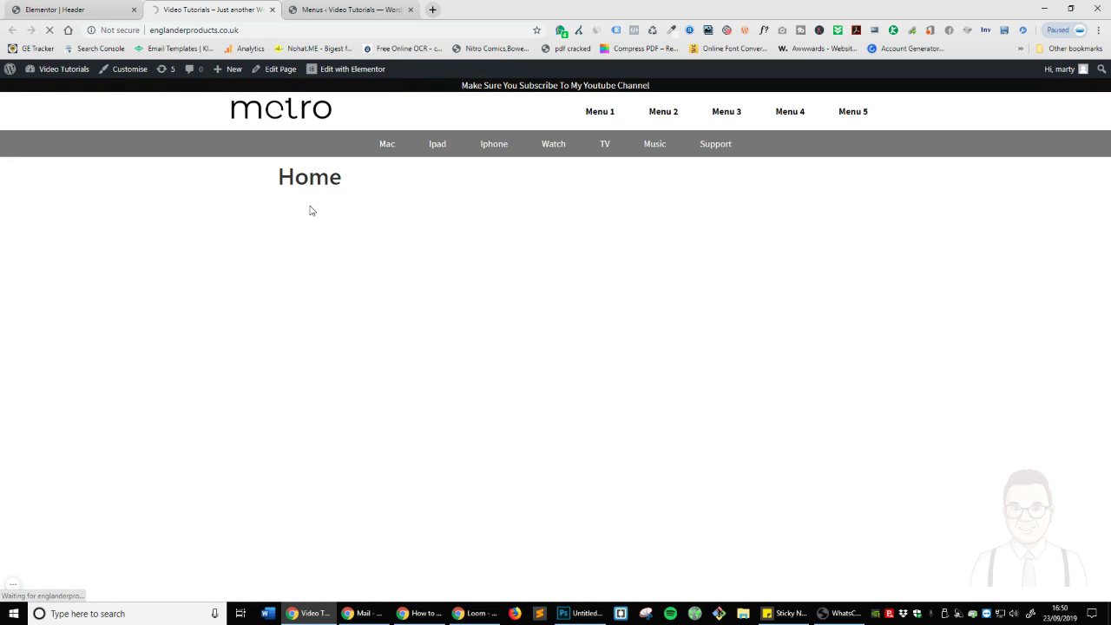
click(83, 6)
Open the header template's Display Conditions from the save options.
click(22, 81)
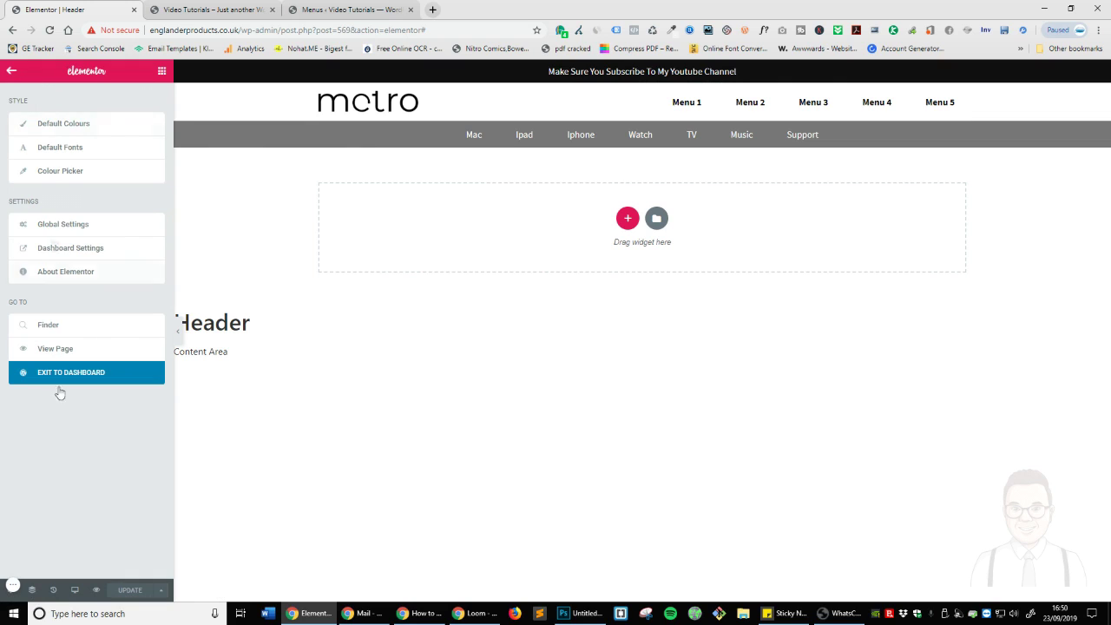
click(162, 76)
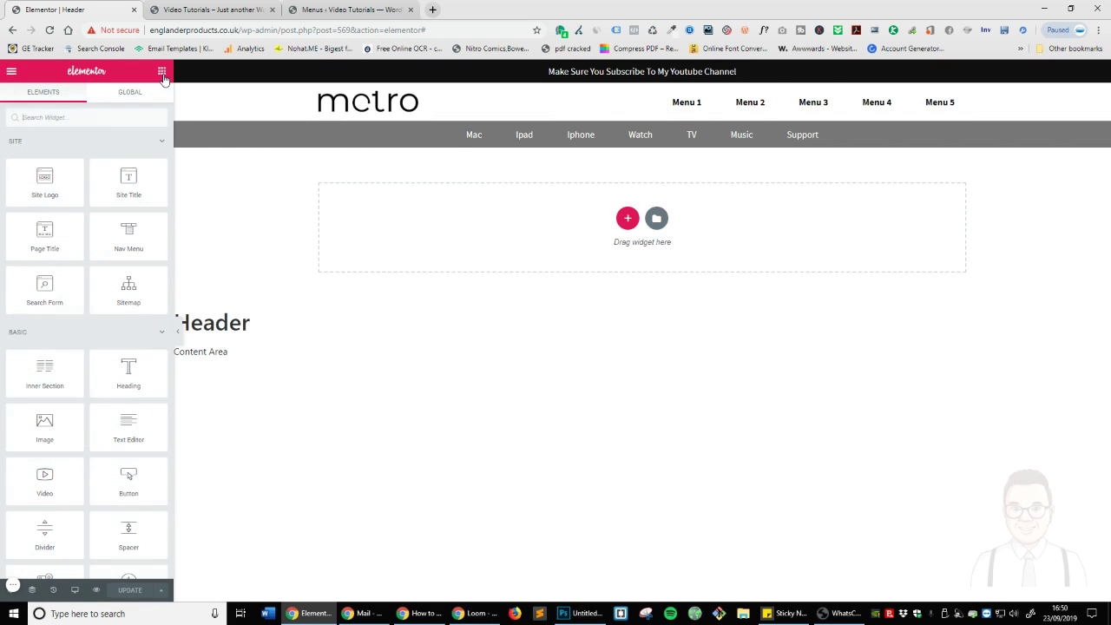
click(161, 591)
click(60, 538)
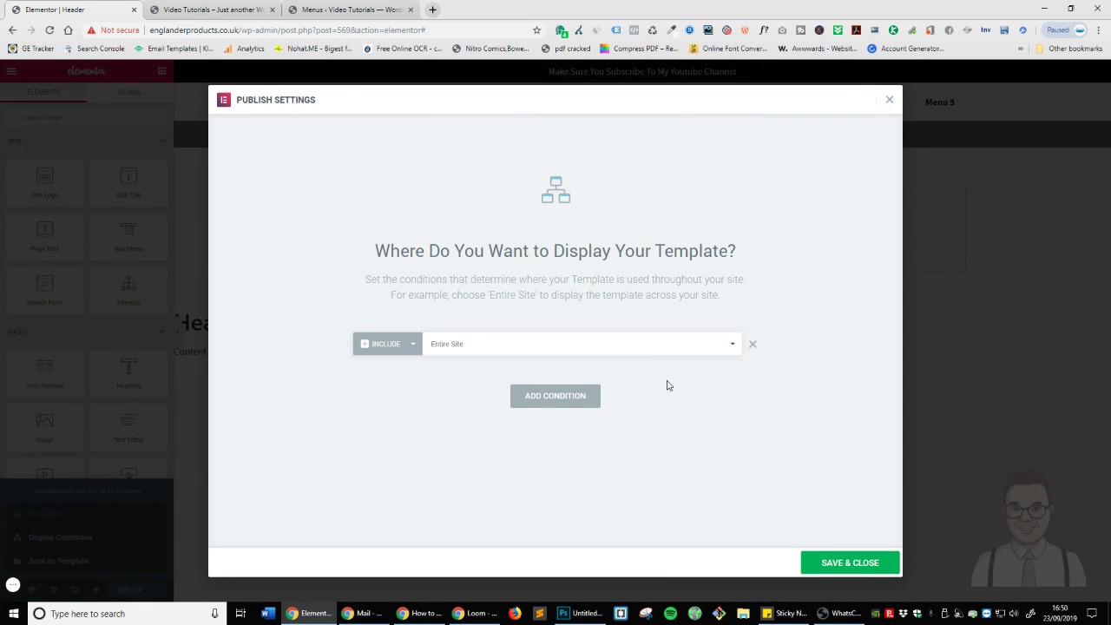
Set the first display condition to Include > Singular > Front Page.
click(539, 398)
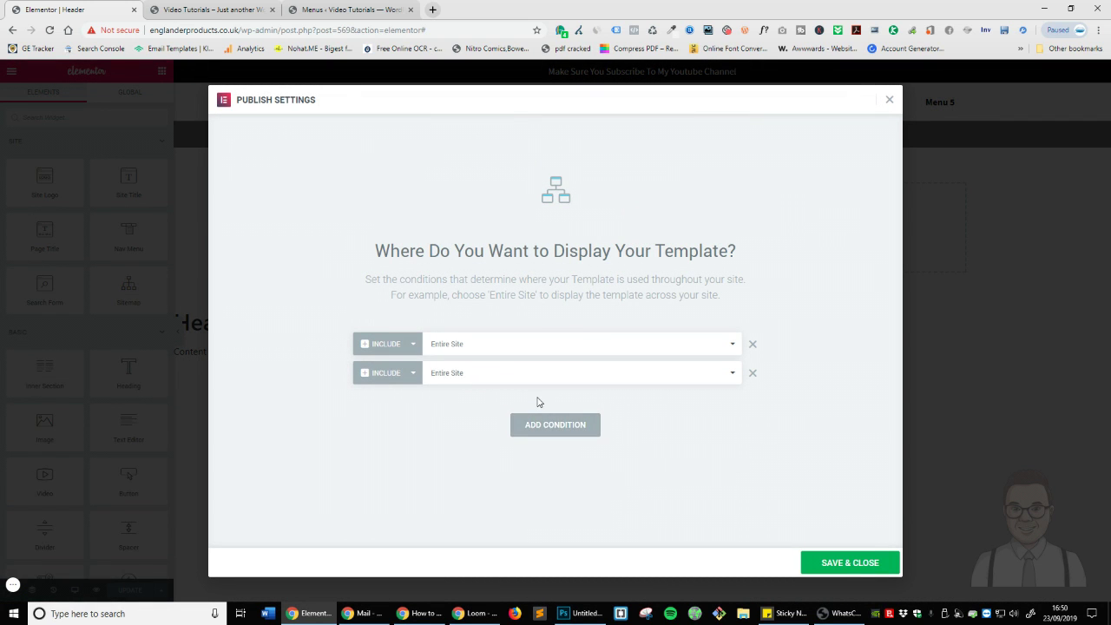
click(414, 375)
click(476, 346)
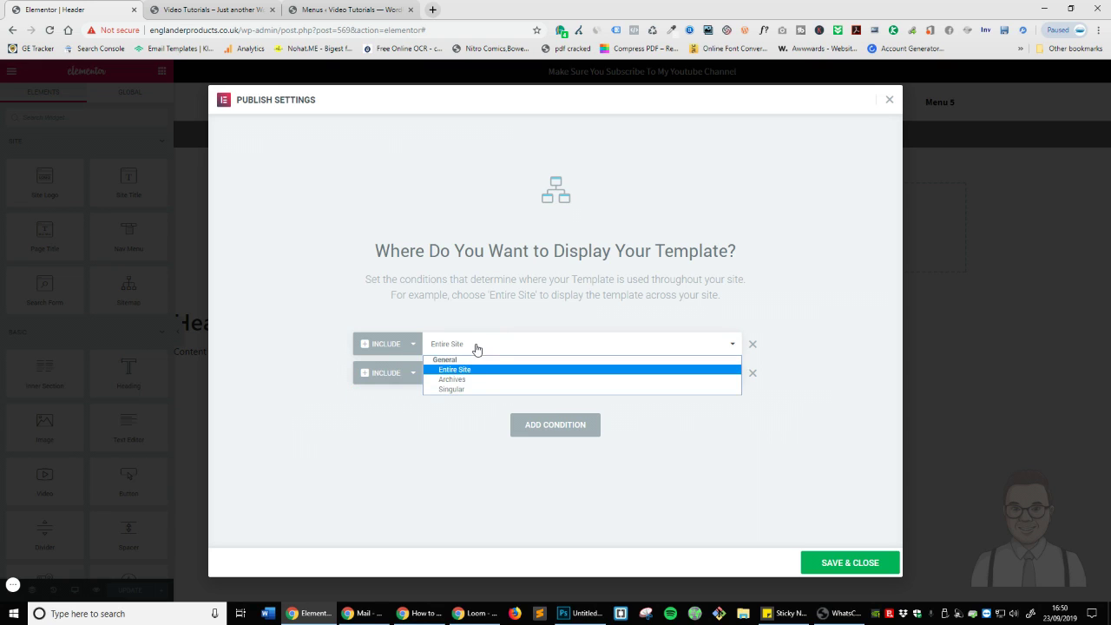
click(471, 389)
click(640, 345)
click(637, 371)
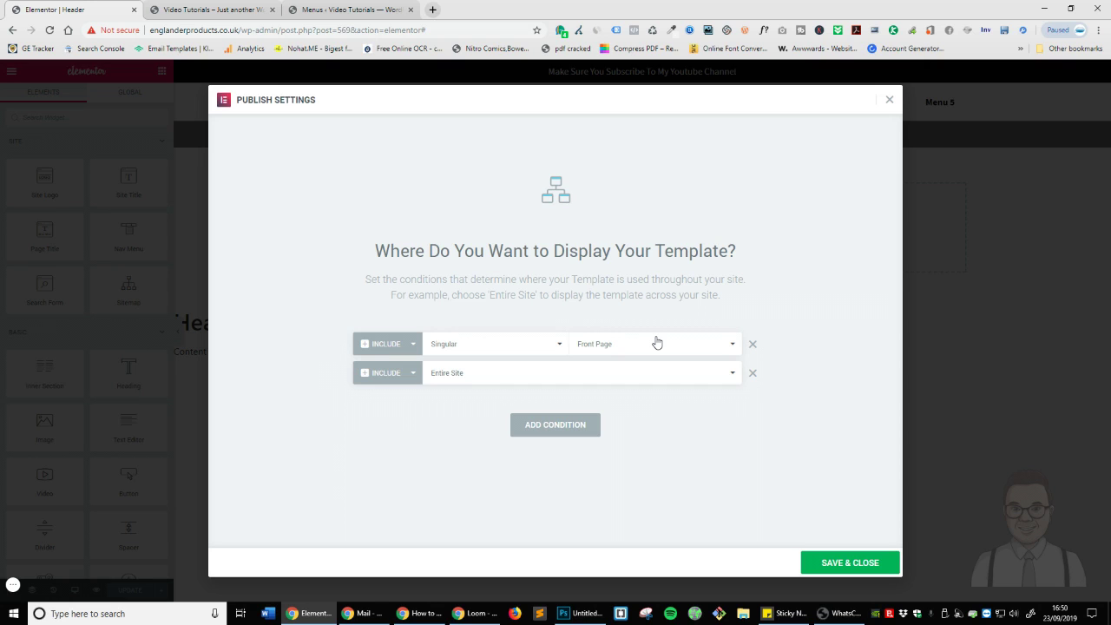
Try a second Exclude condition, first with Archives, then Singular Media pages.
click(388, 375)
click(387, 398)
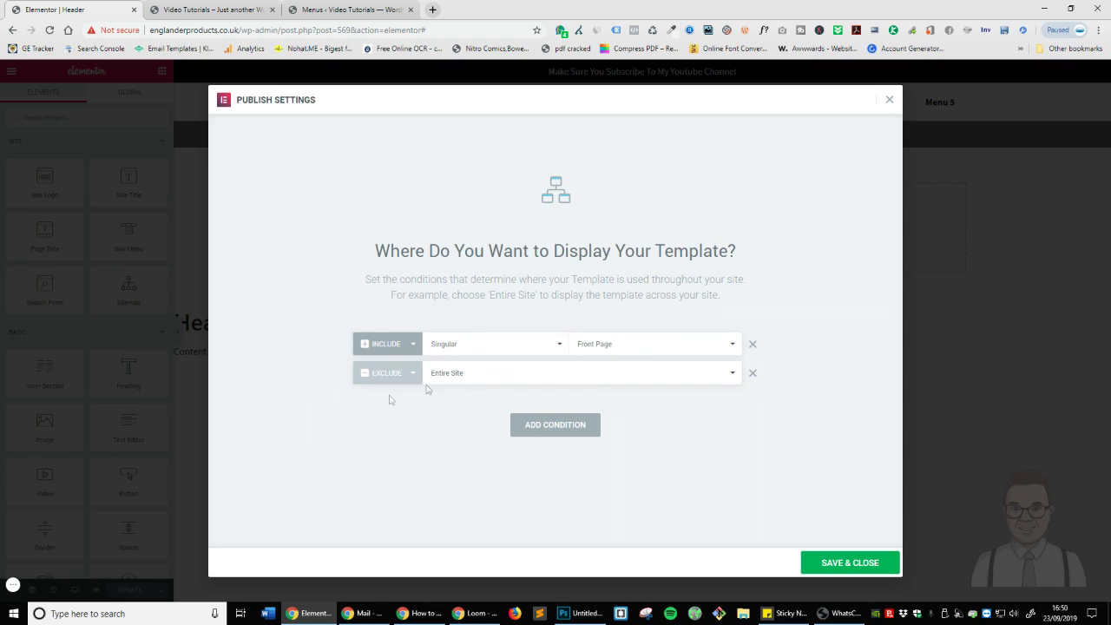
click(494, 376)
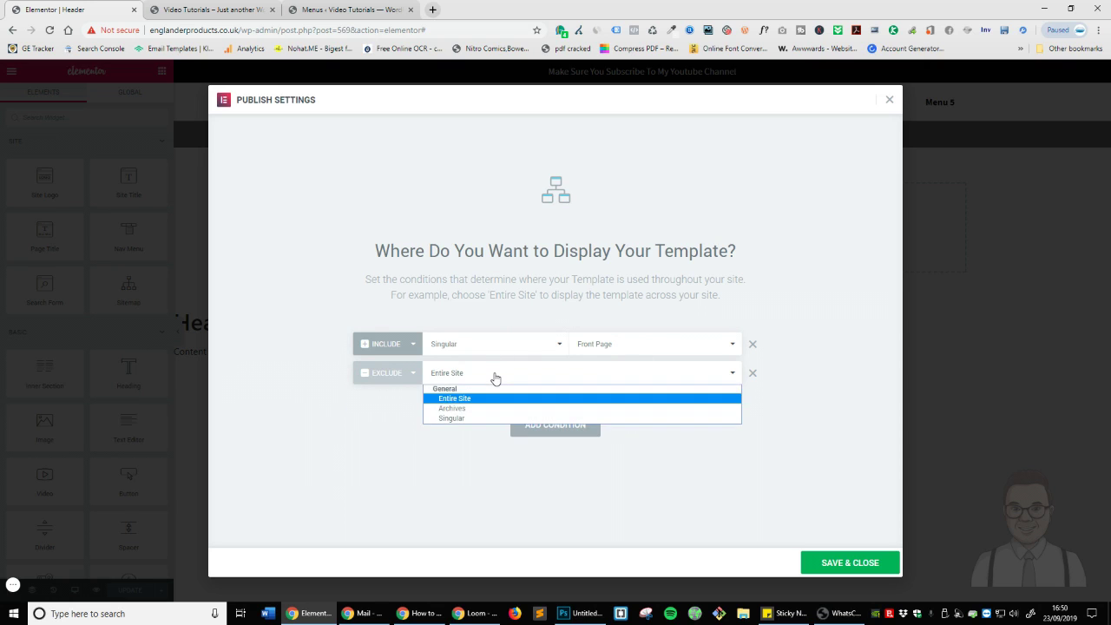
click(473, 408)
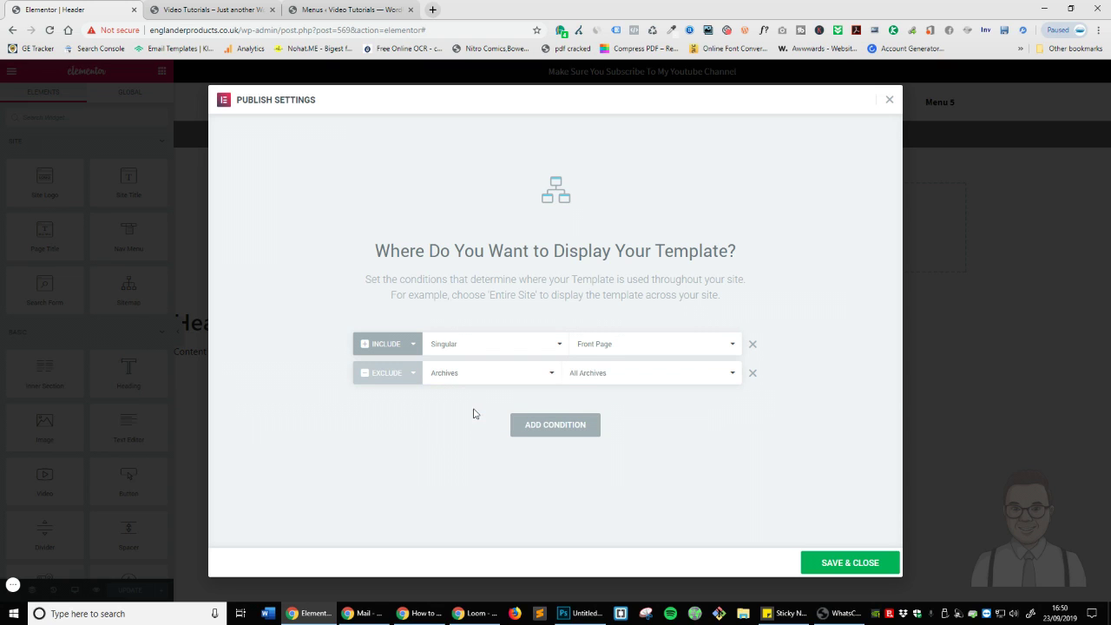
click(582, 375)
click(515, 382)
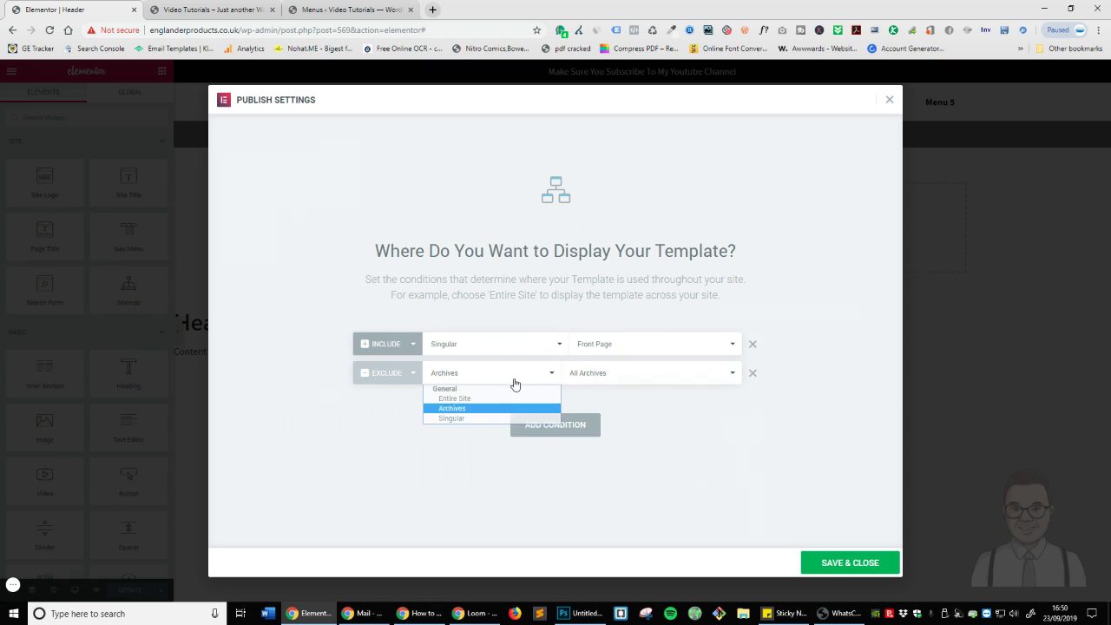
click(486, 418)
click(658, 382)
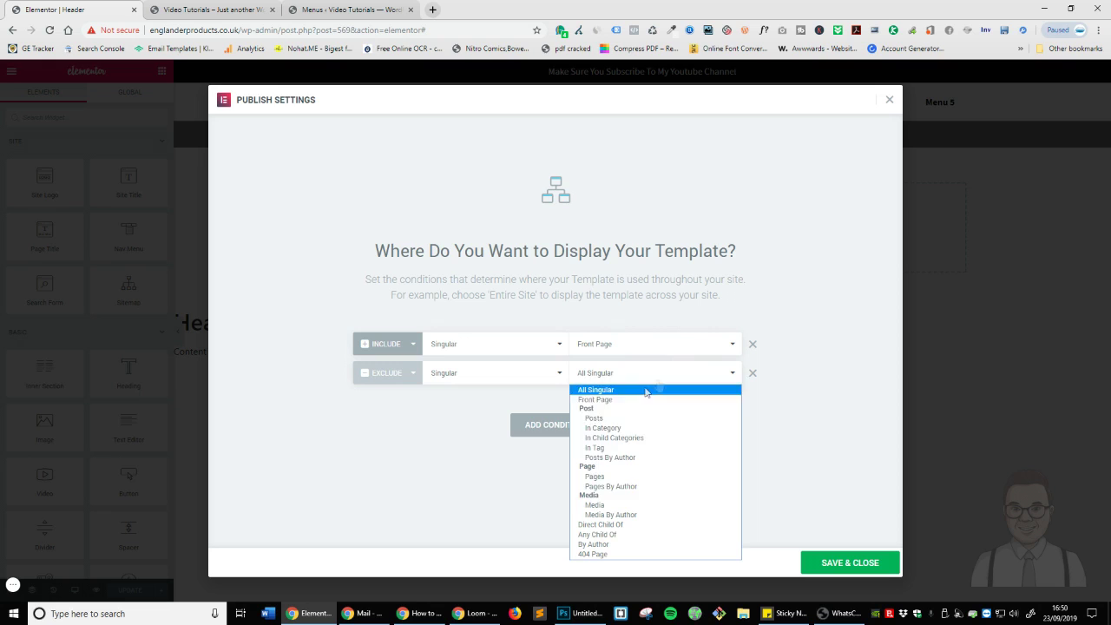
click(623, 506)
click(680, 375)
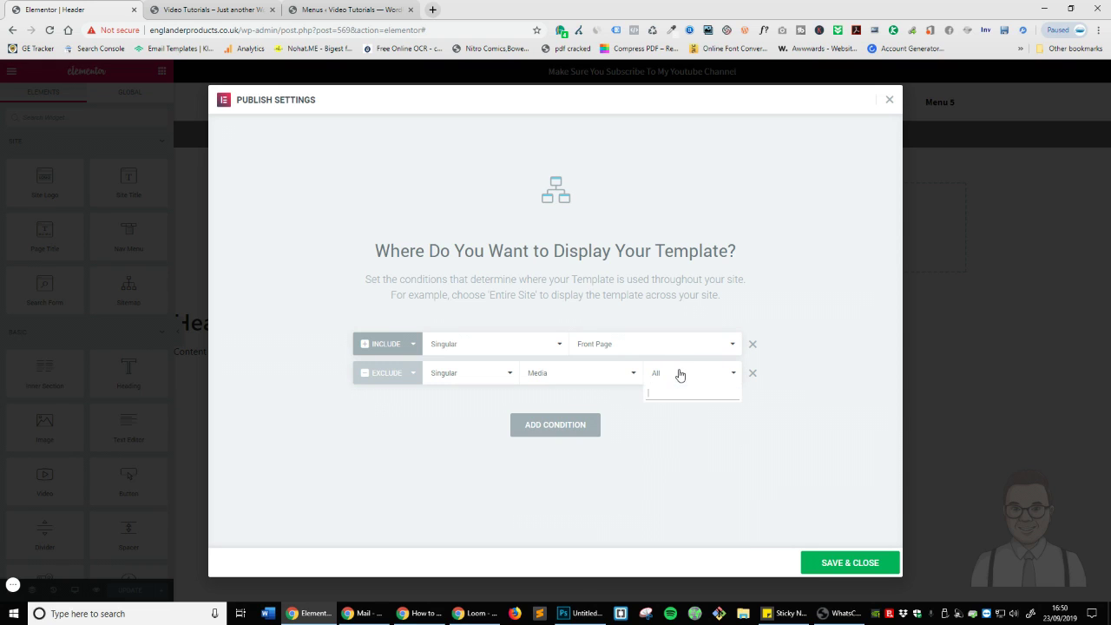
click(583, 380)
click(588, 379)
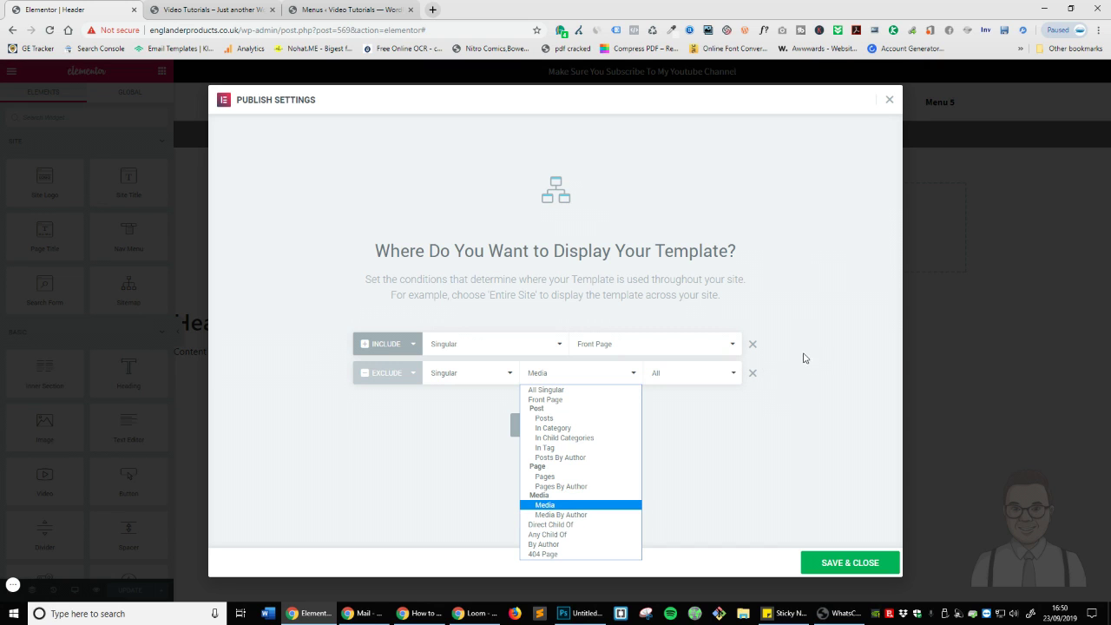
click(758, 376)
Remove the Exclude row and save the Front Page-only condition.
click(753, 375)
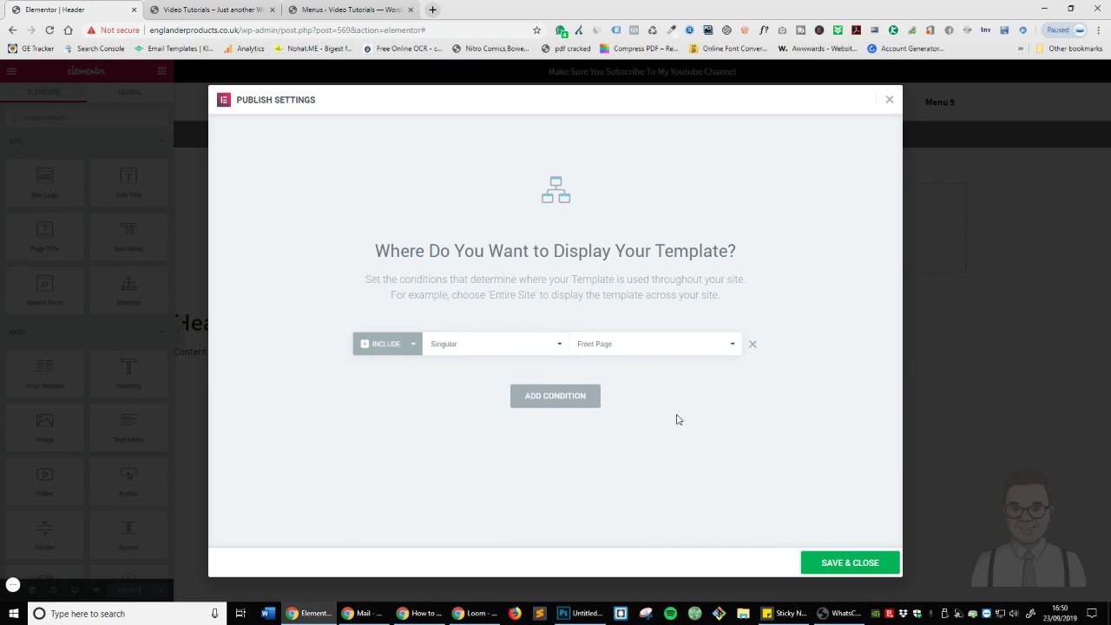
click(850, 564)
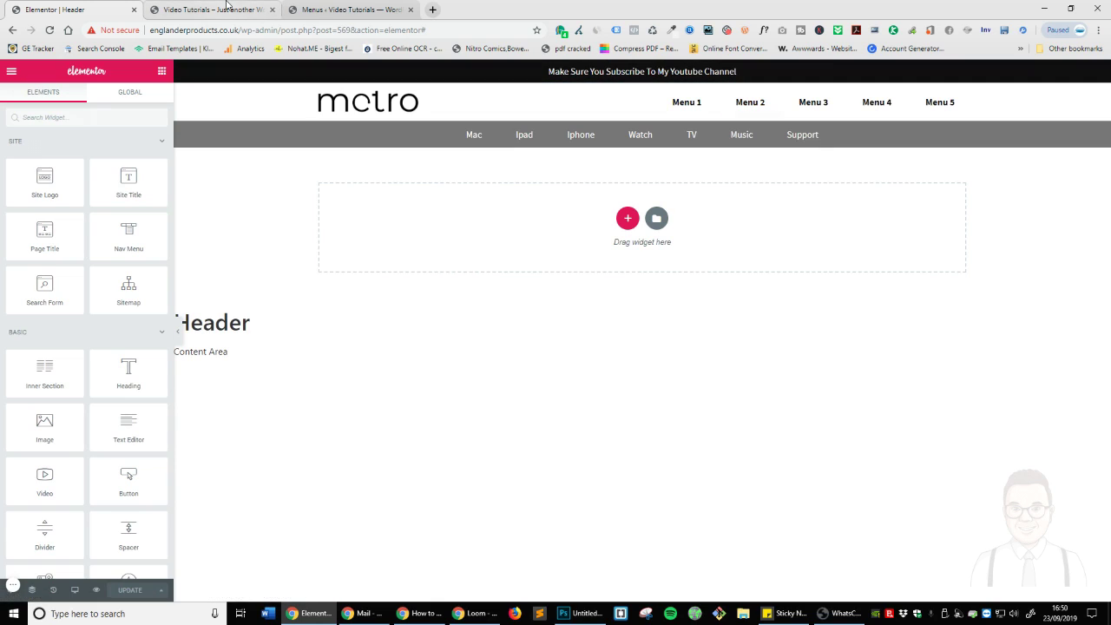
click(163, 591)
Save the header to the template library as 'Menu1', then switch to the WordPress Menus page.
click(163, 592)
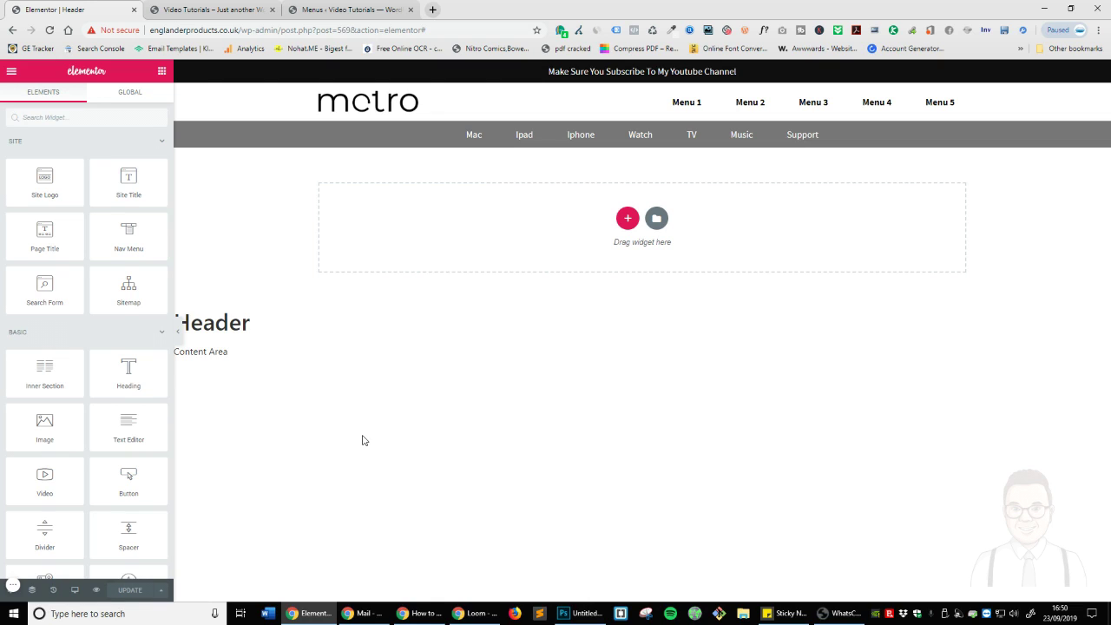
click(162, 592)
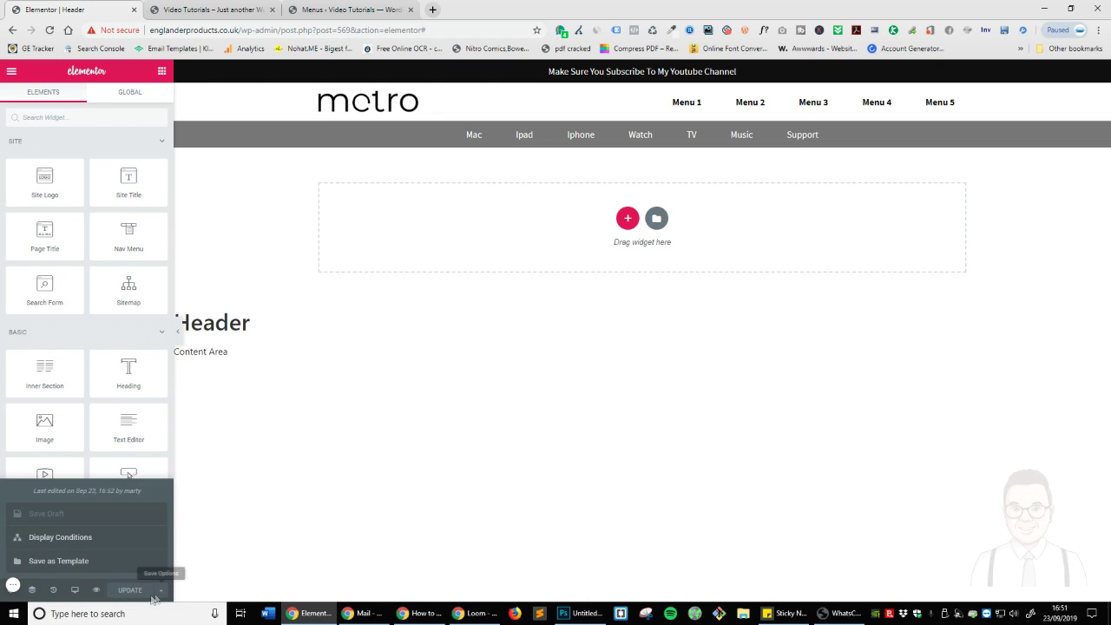
click(76, 563)
click(608, 325)
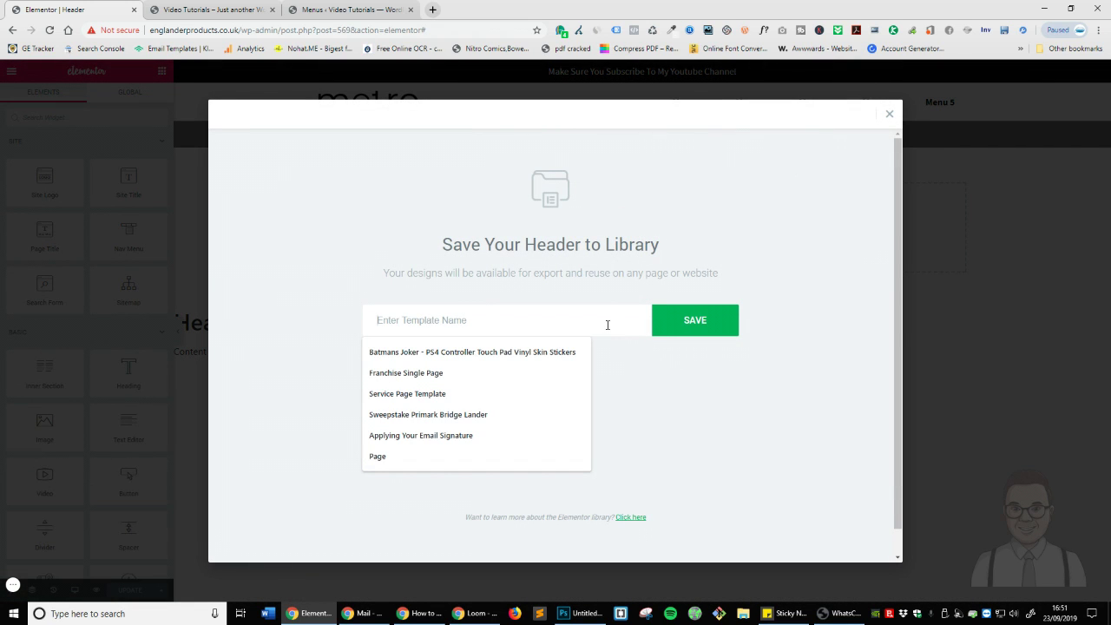
text(Menu)
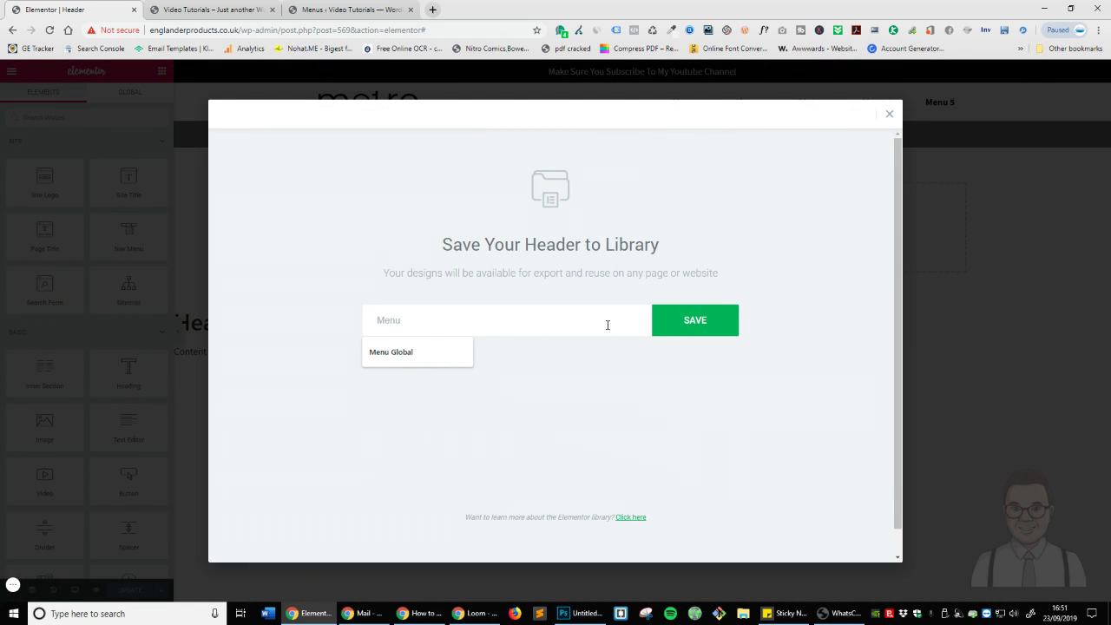
text(s)
click(720, 322)
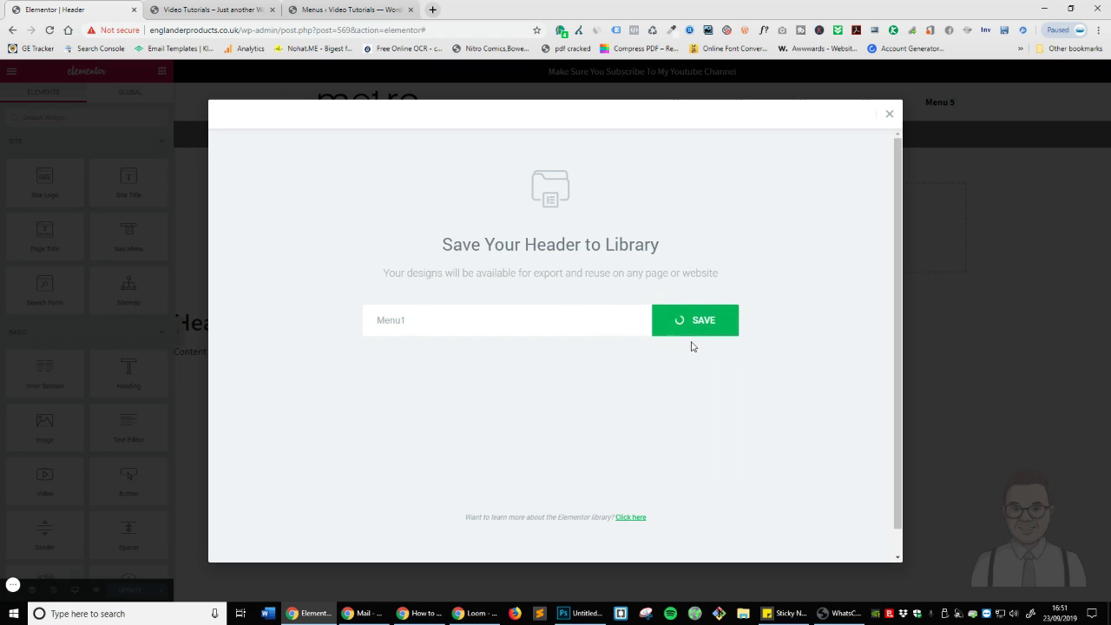
click(353, 9)
mouse_move(61, 225)
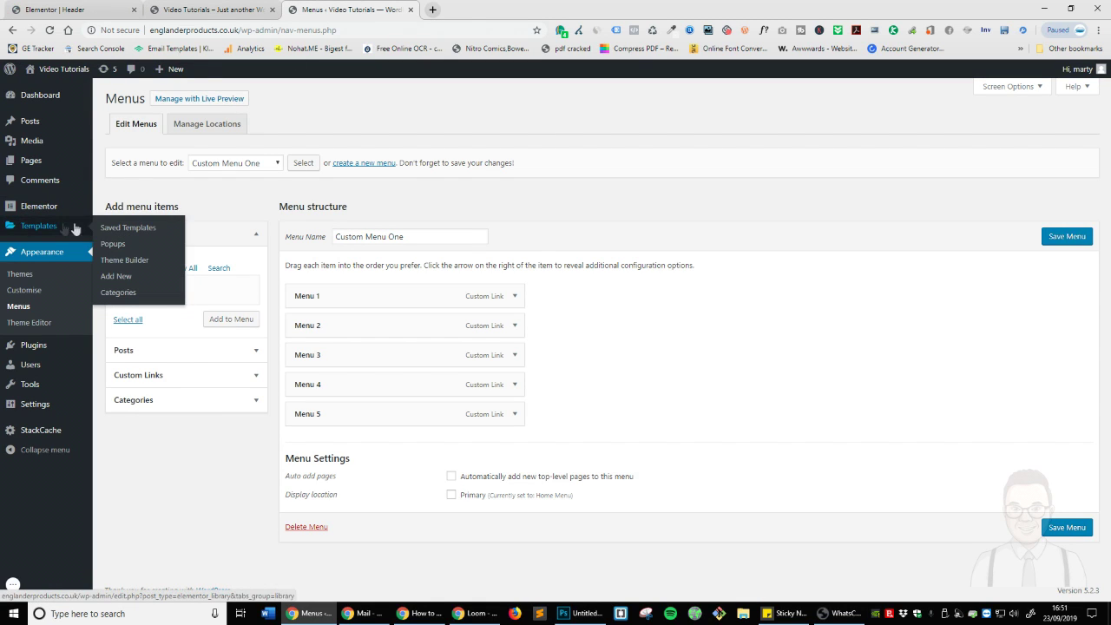
Export Menu1 from Theme Builder as a JSON file, copy its shortcode, and go to Posts.
click(139, 260)
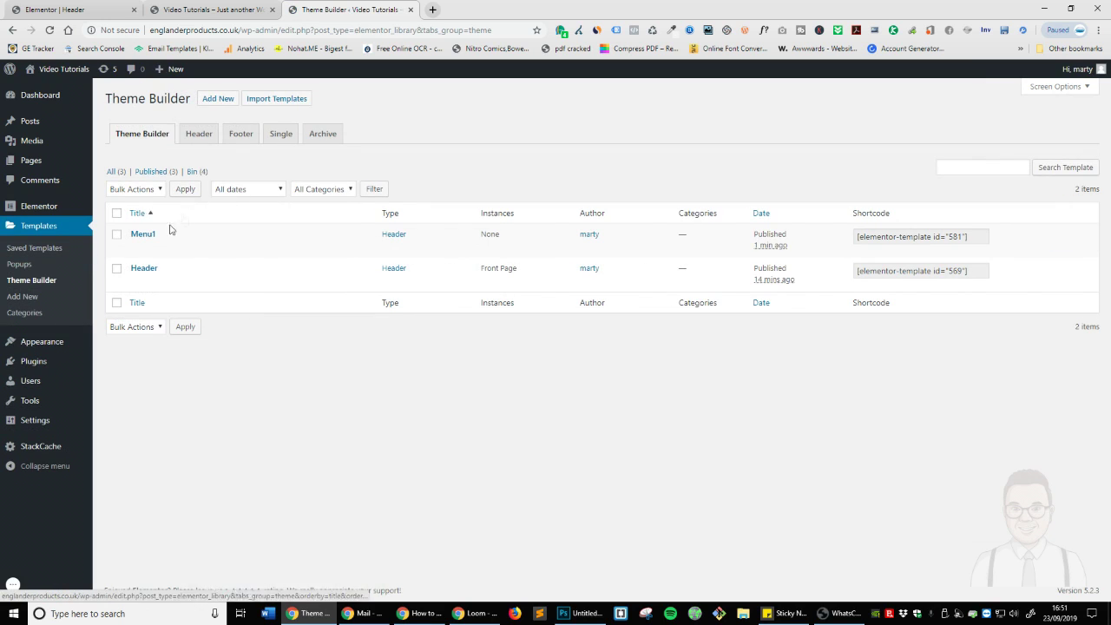
mouse_move(141, 250)
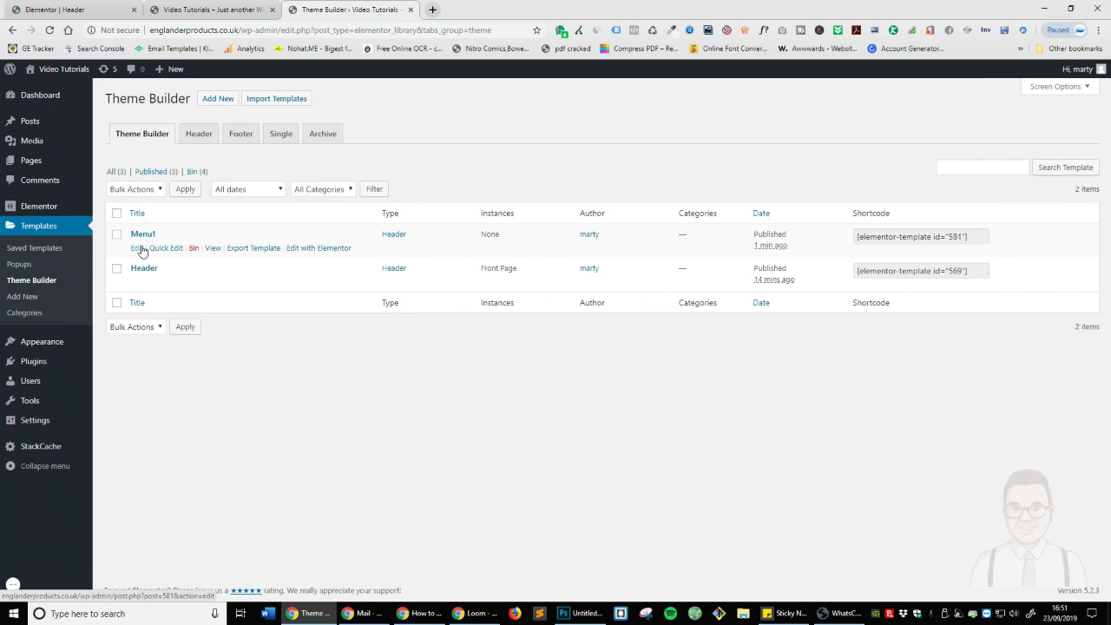
click(255, 250)
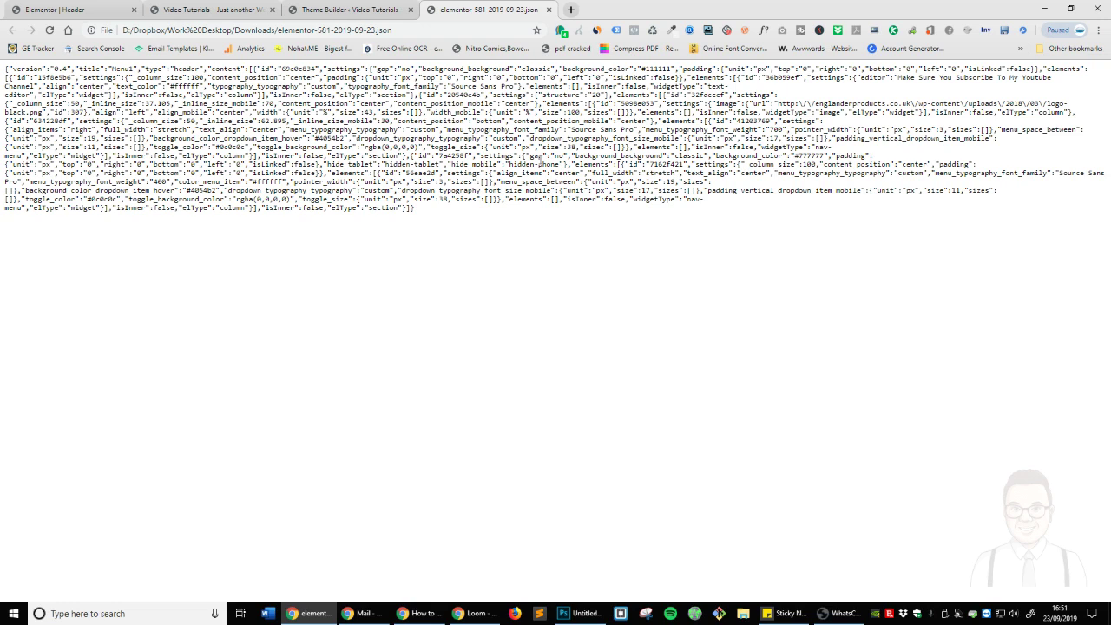
key(ctrl+shift+Tab)
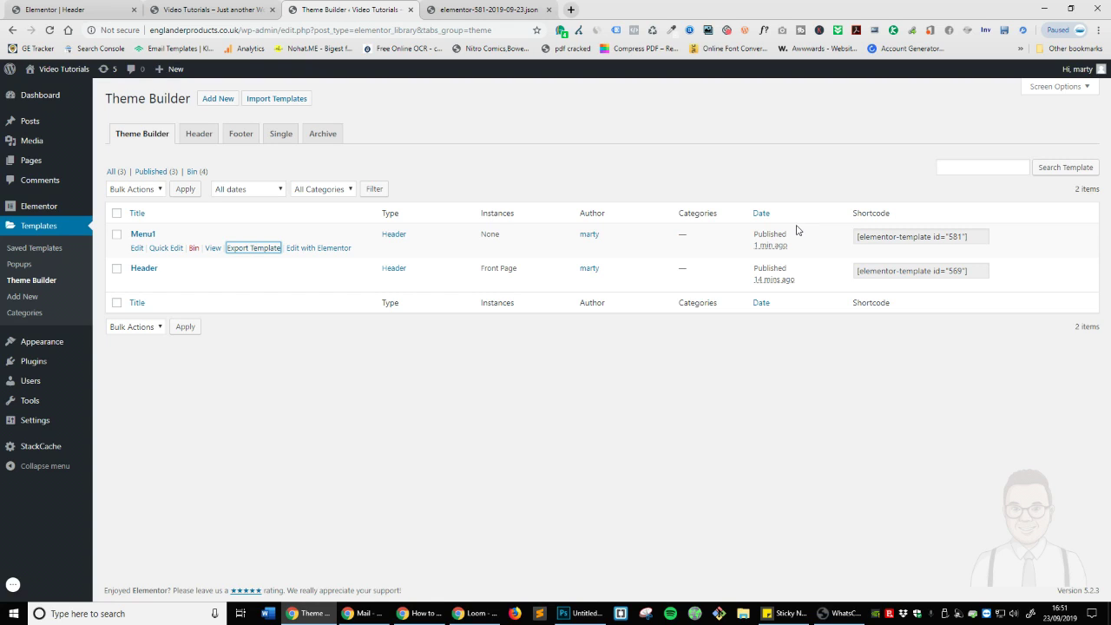
click(869, 235)
key(ctrl+c)
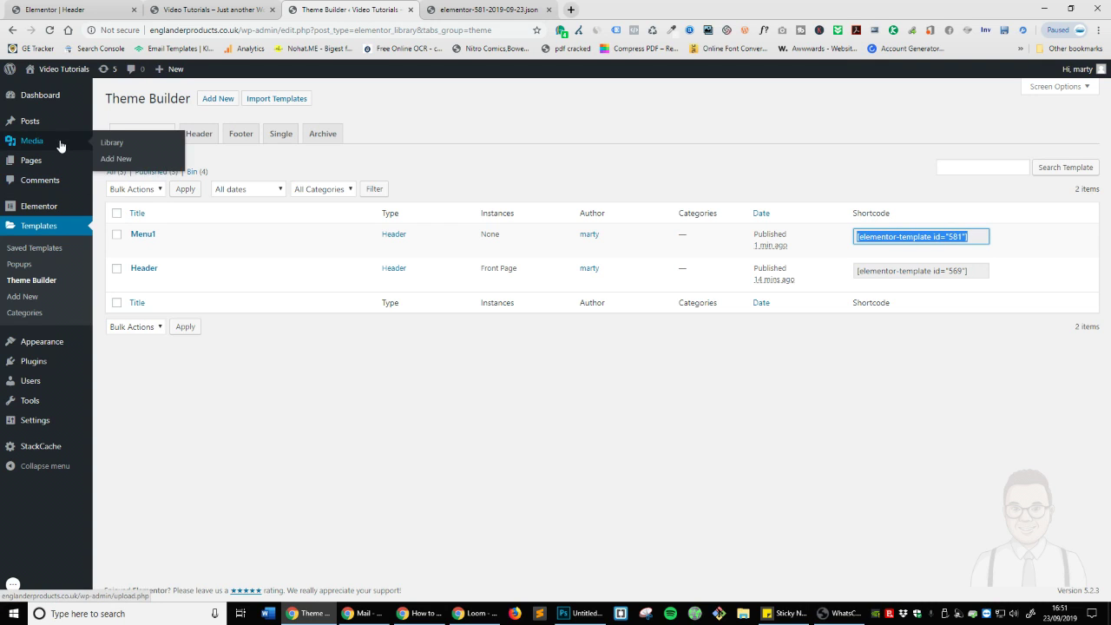
click(113, 145)
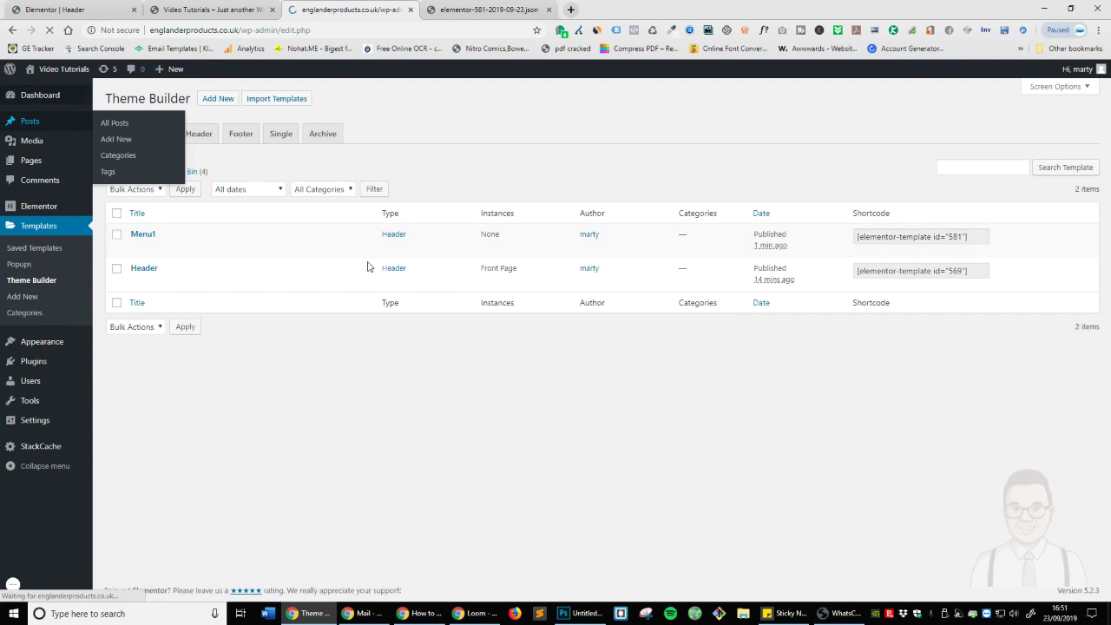
click(171, 102)
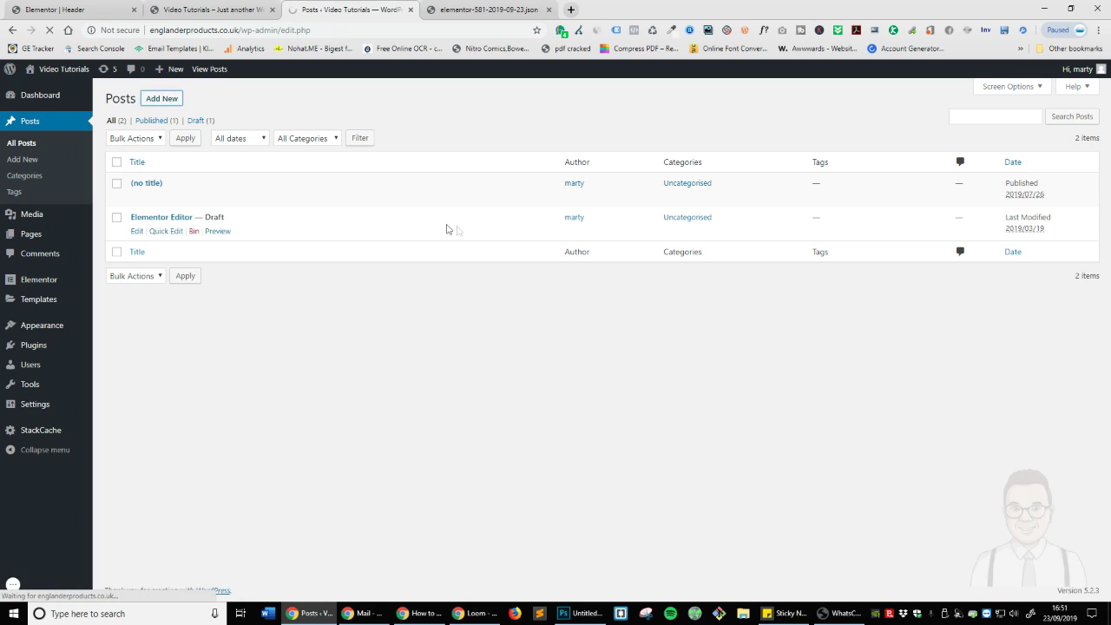
Publish a post titled 'test' containing the shortcode [elementor-template id="581"].
text(test)
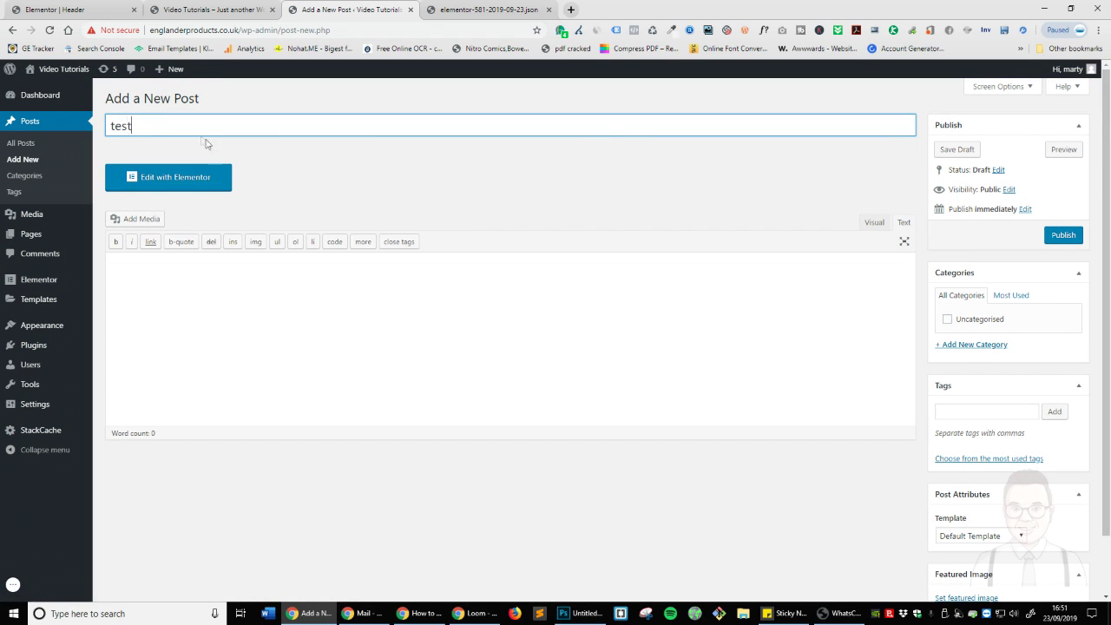
click(904, 225)
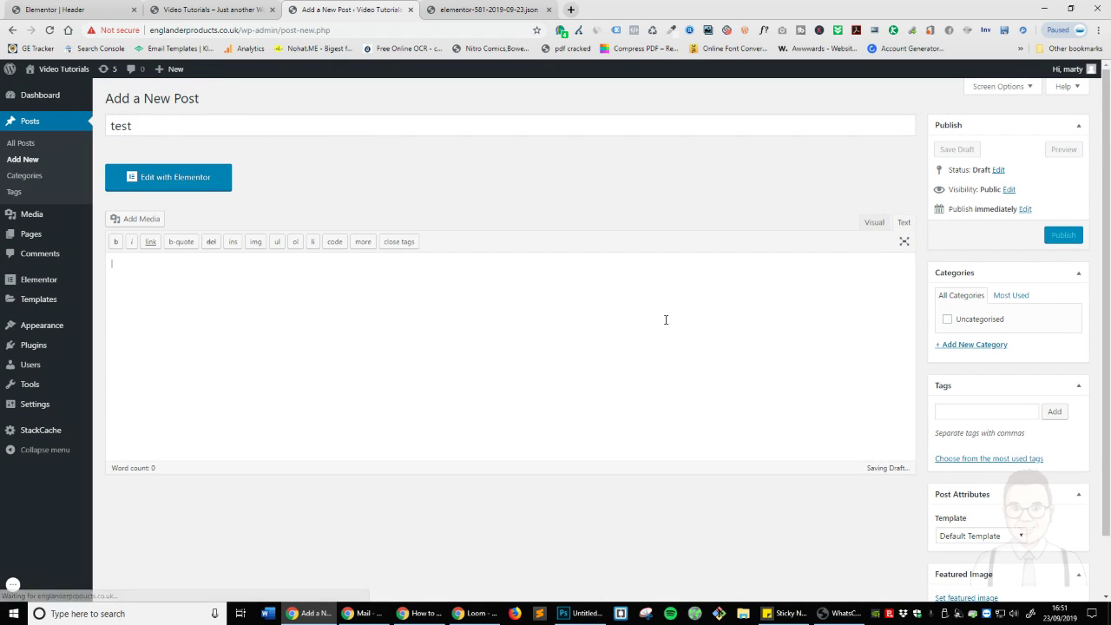
key(ctrl+v)
click(873, 223)
click(1063, 236)
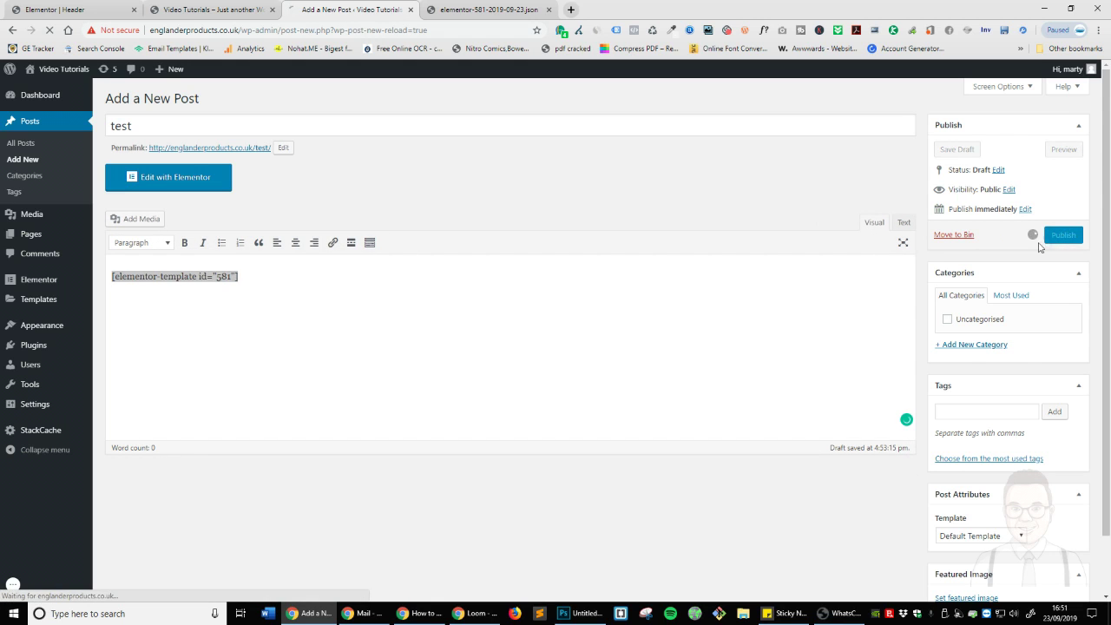
Open the published test post's permalink in a new browser tab and view it.
right_click(221, 148)
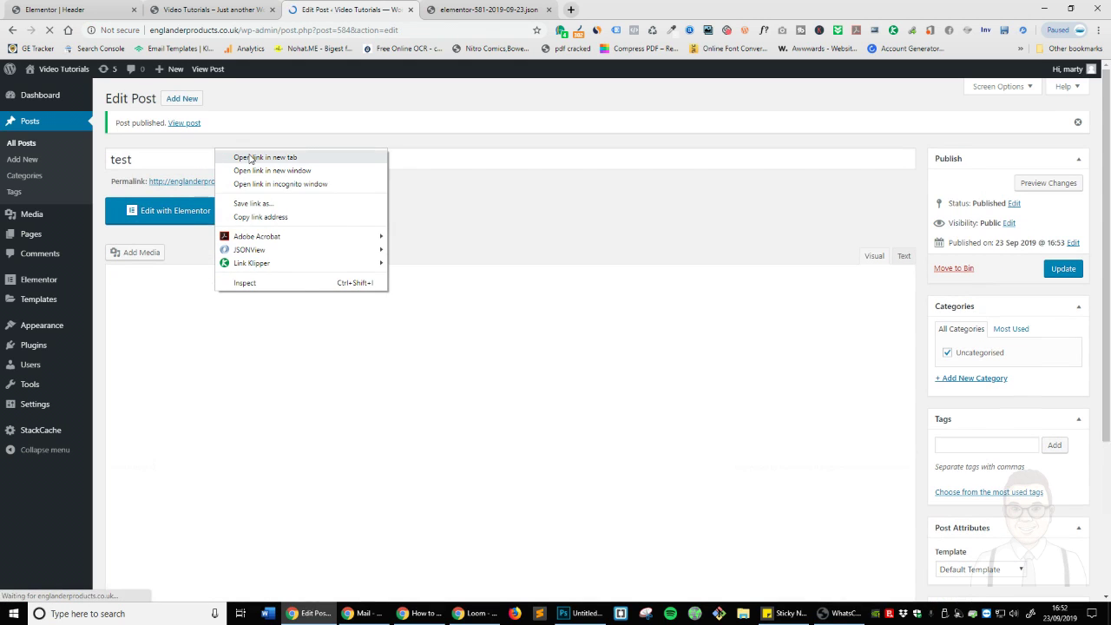
click(251, 156)
click(460, 7)
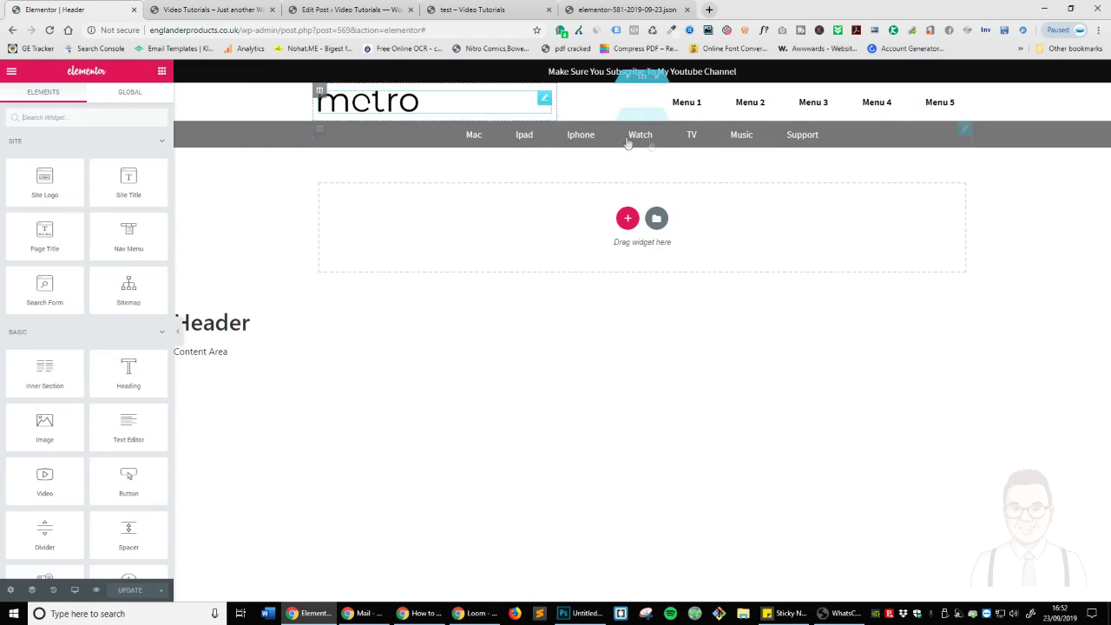
Replace the Header template's Front Page display condition with Entire Site and save.
click(161, 591)
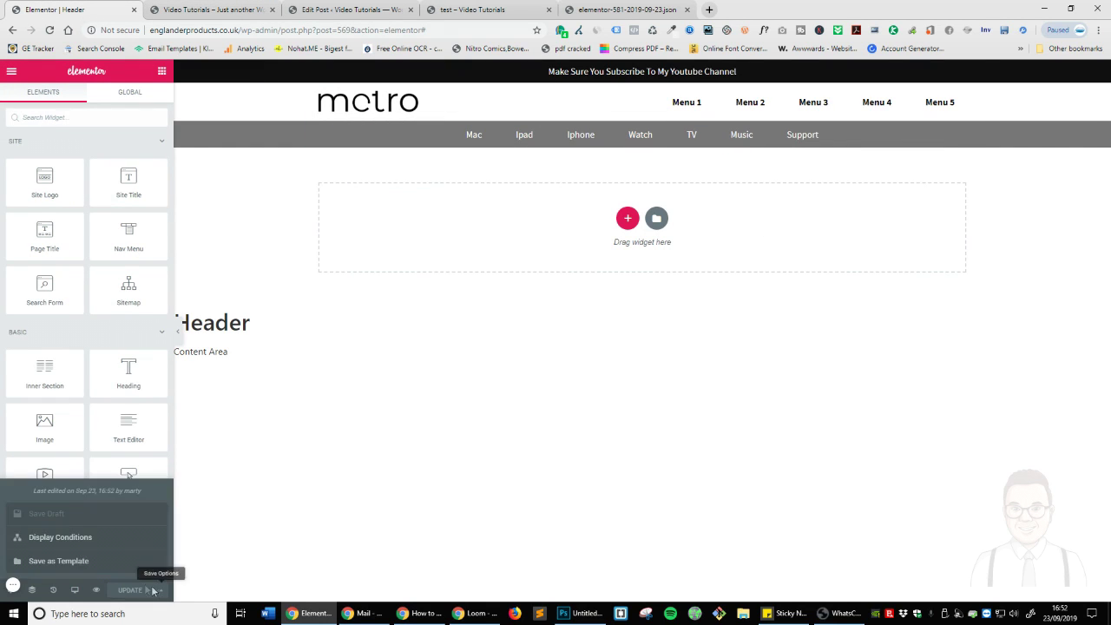
click(60, 538)
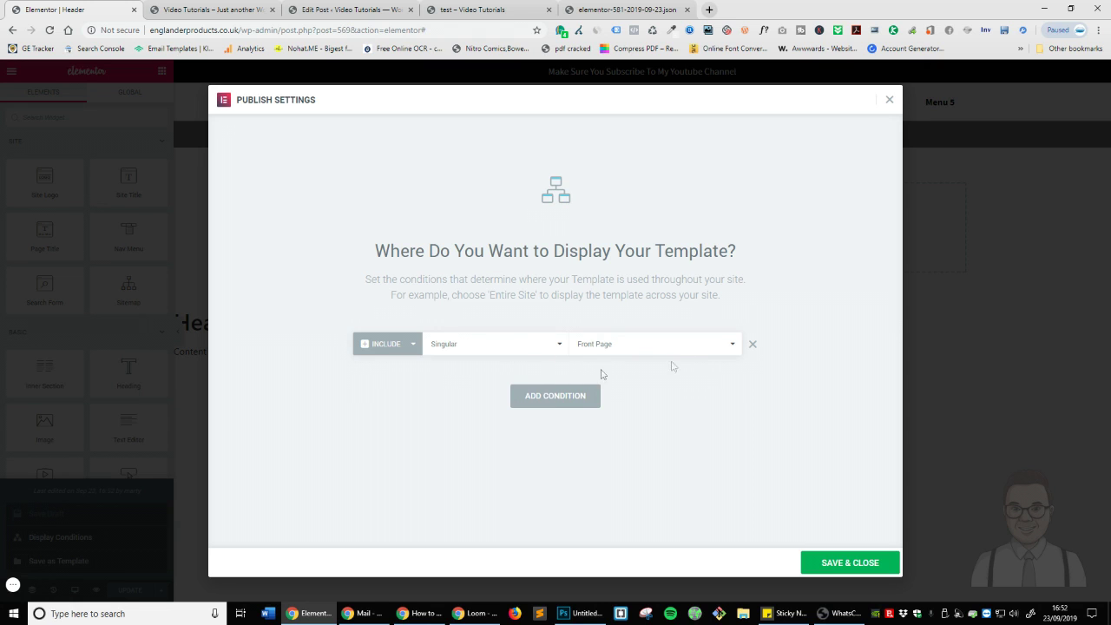
click(754, 344)
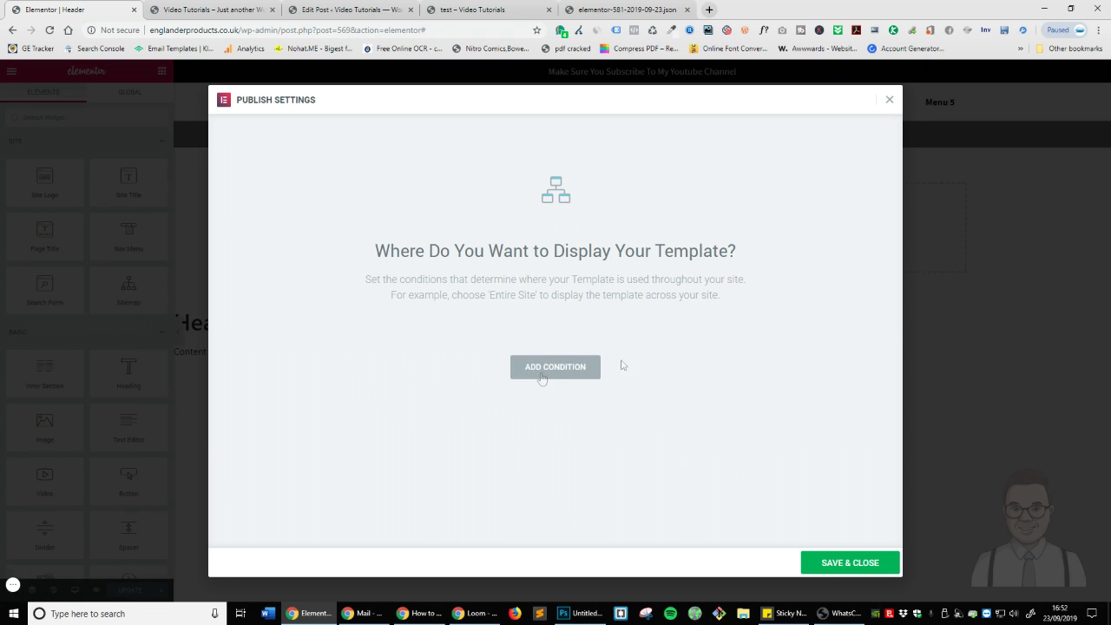
click(542, 373)
click(850, 563)
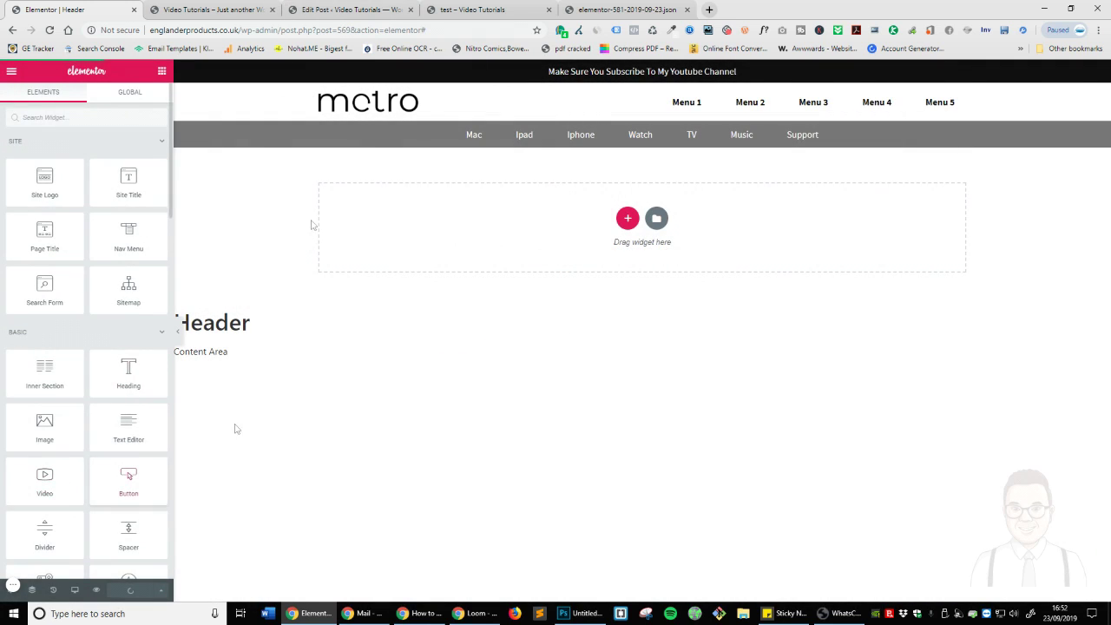
Reload the test post to verify the metro header, then close the JSON tab and return Home.
click(473, 10)
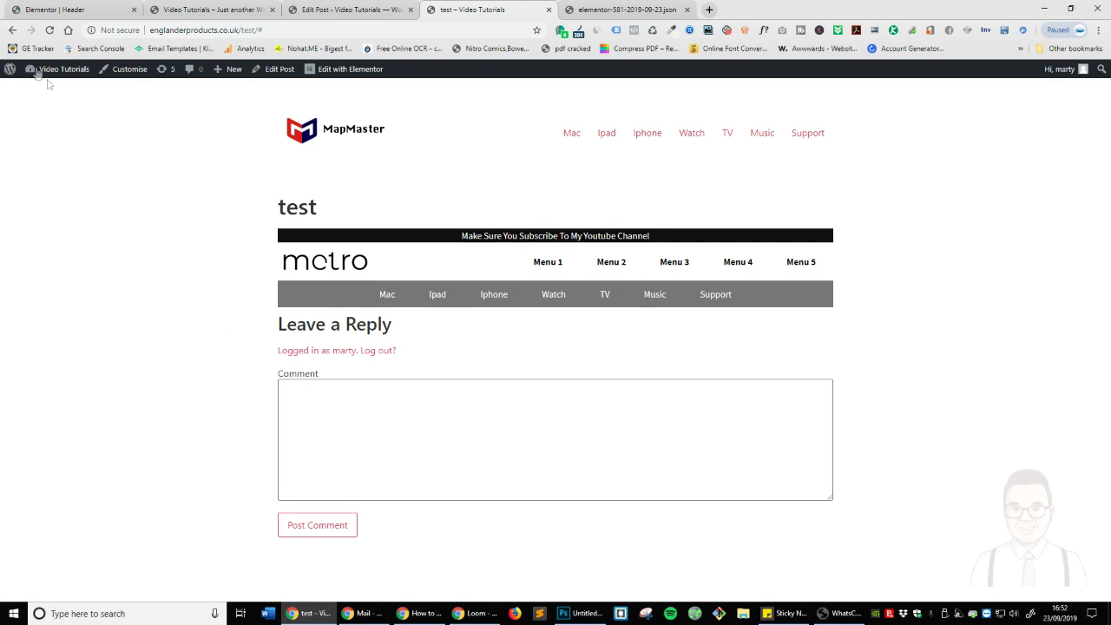
click(49, 31)
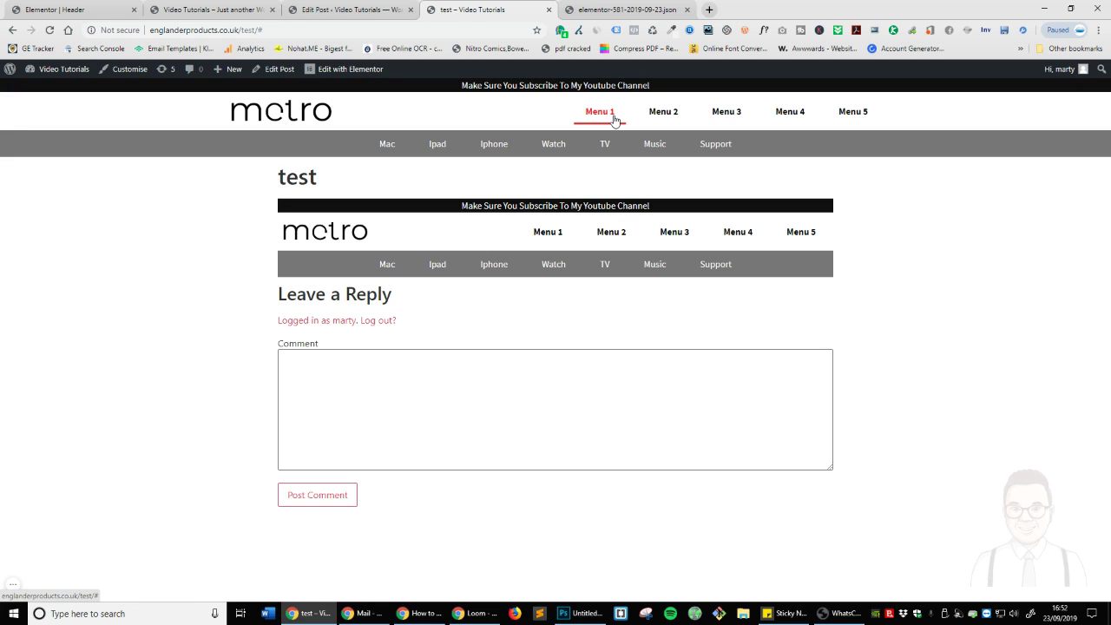
click(578, 5)
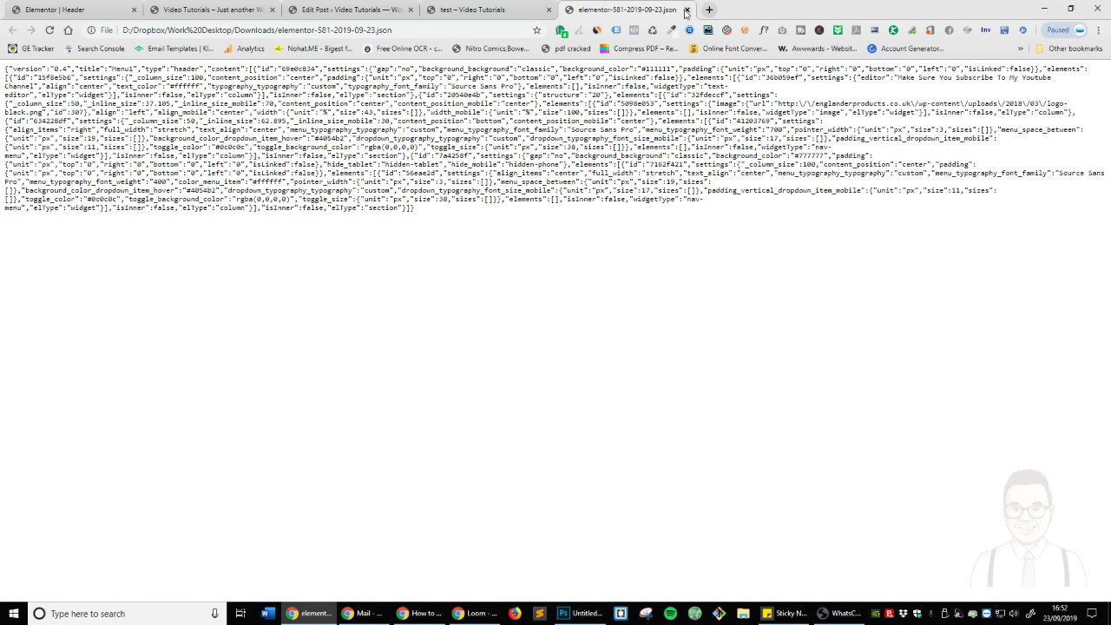
click(686, 10)
click(217, 9)
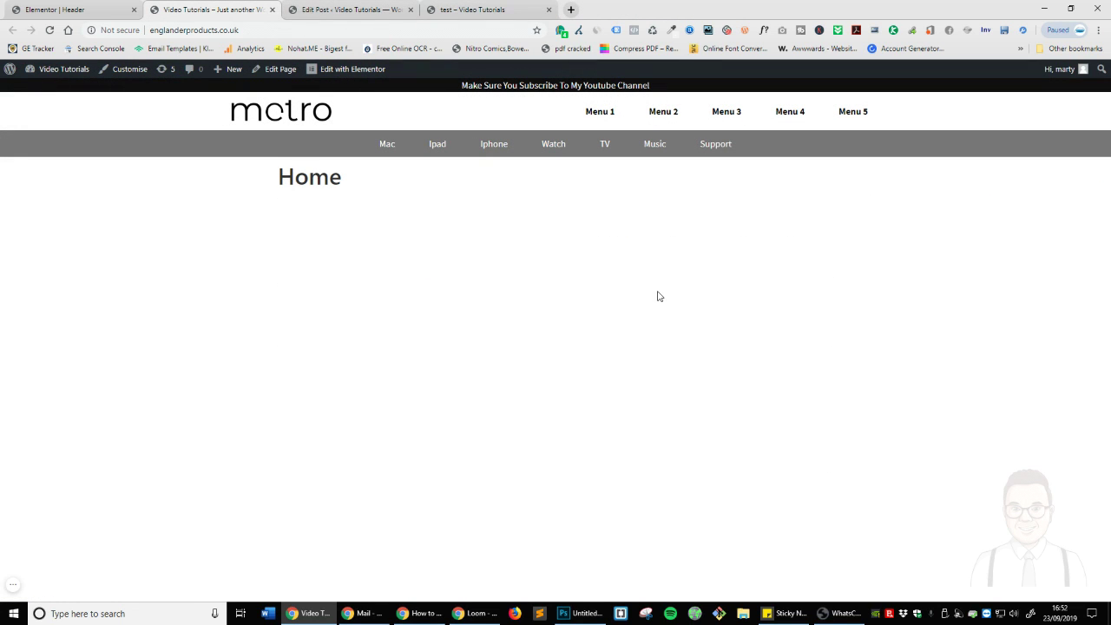